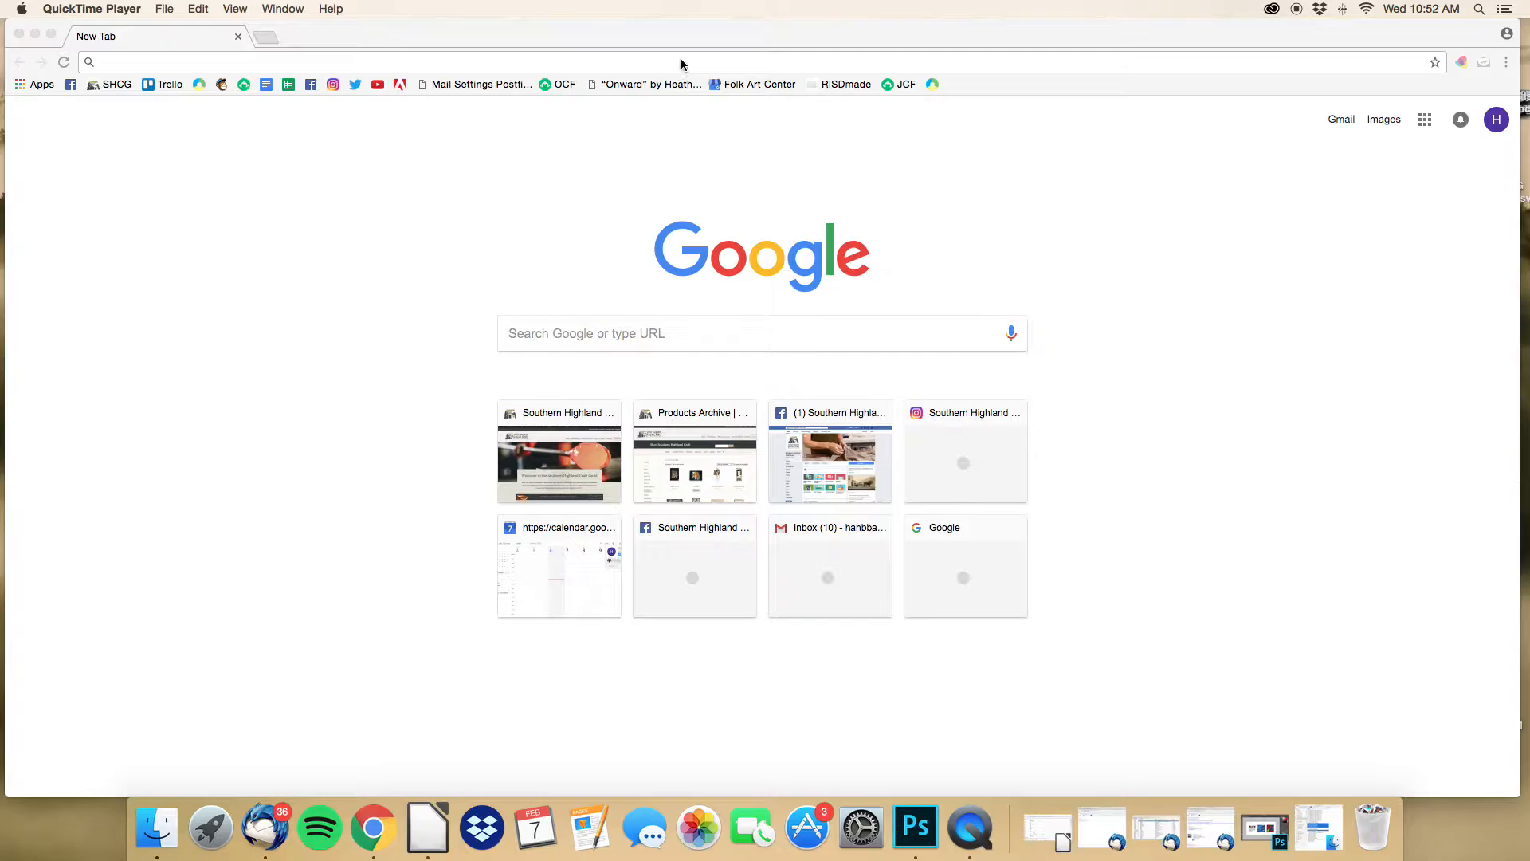
# Step: Go to southernhighlandguild.org by accepting the 'south' address-bar suggestion
pyautogui.write('south')
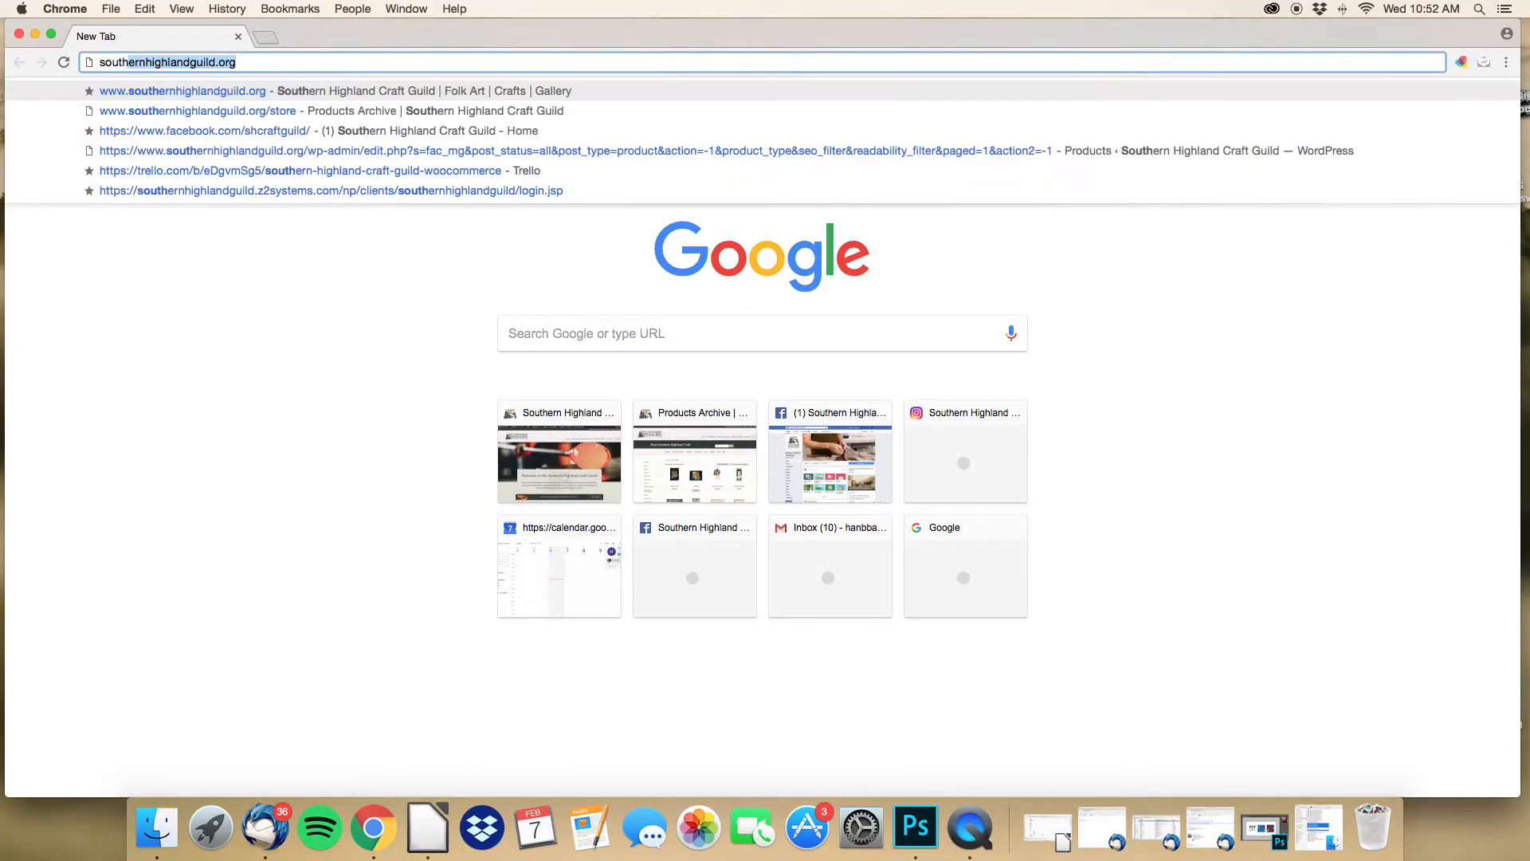
pyautogui.press('Return')
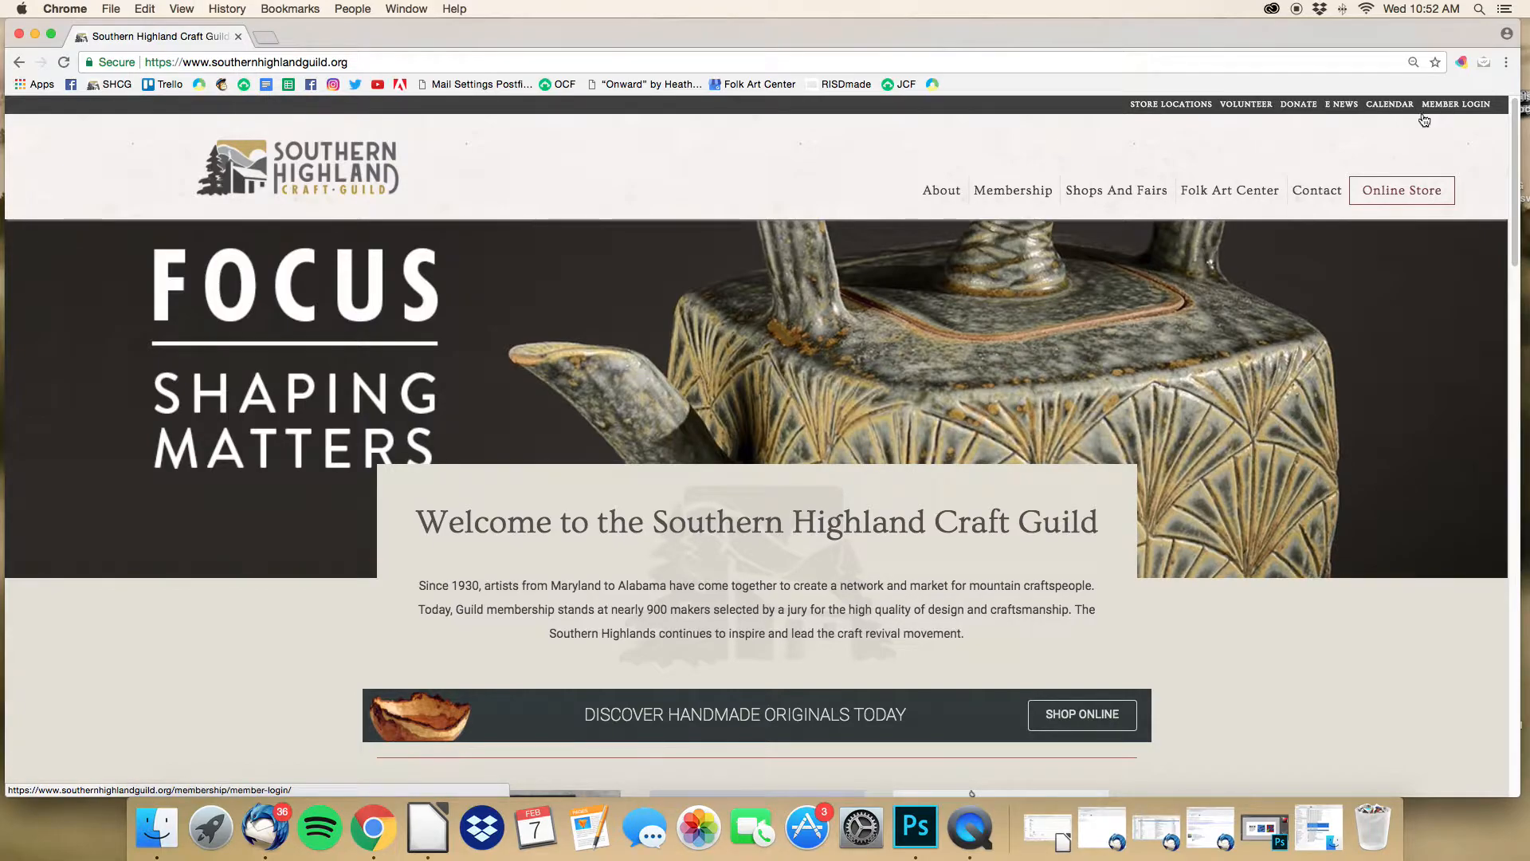
pyautogui.moveTo(1306, 189)
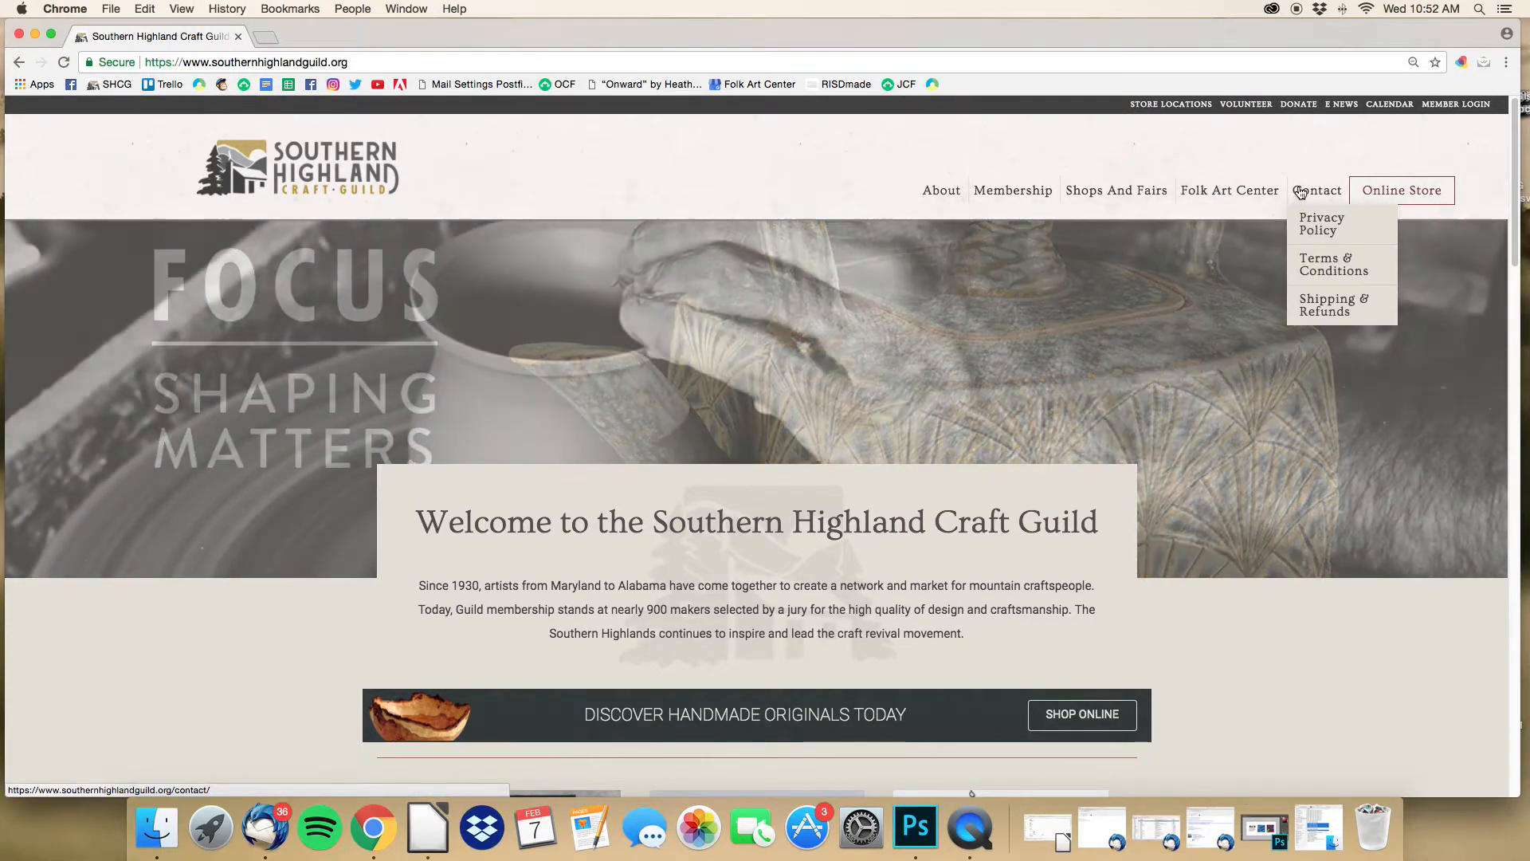
# Step: Log in through MEMBER LOGIN with the member's own username and password, replacing the saved admin login
pyautogui.click(1452, 110)
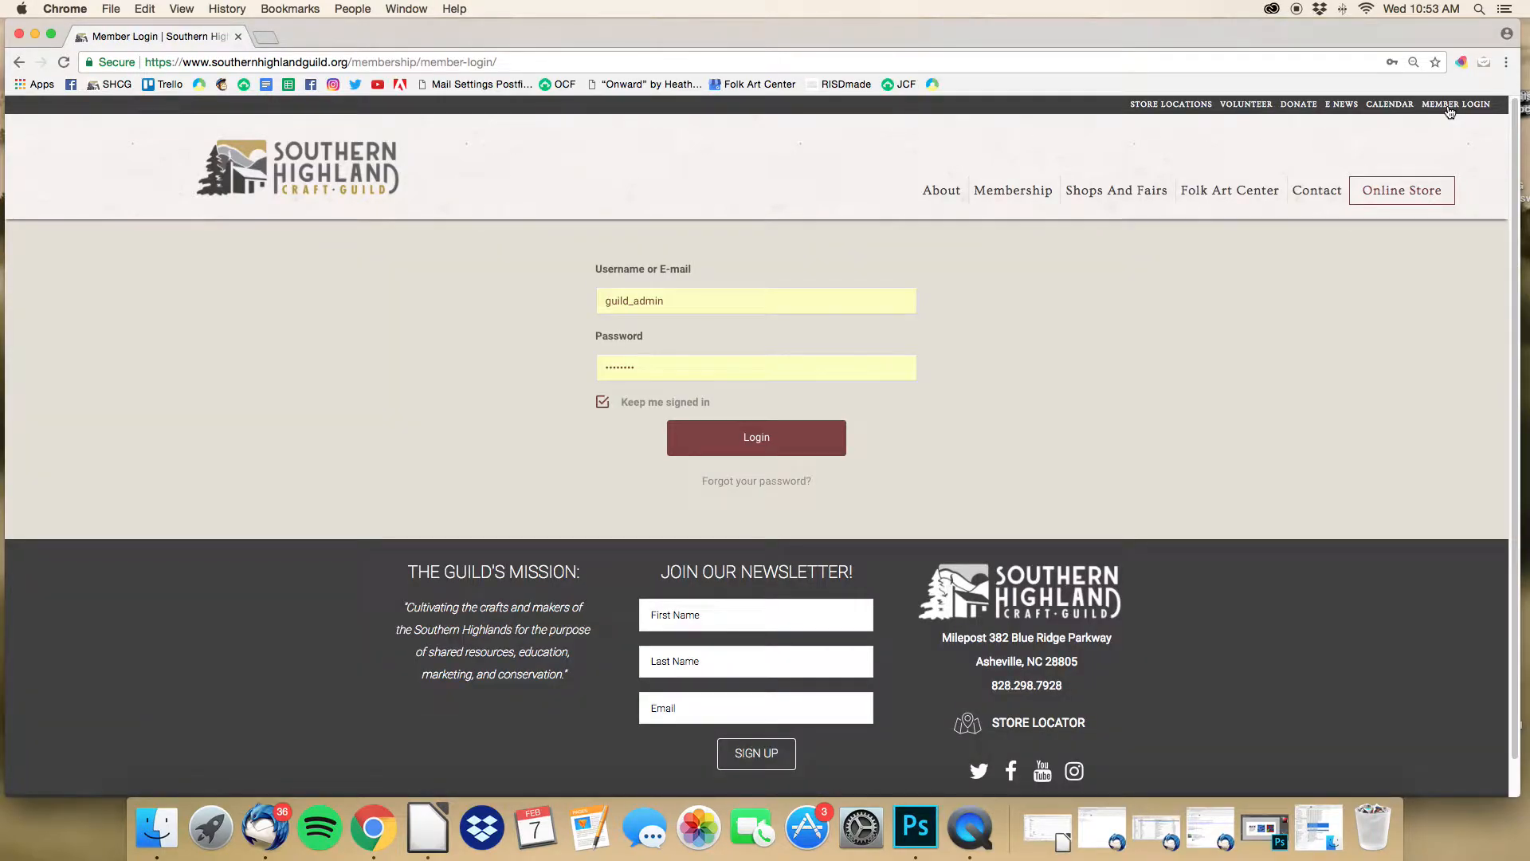
pyautogui.click(761, 303)
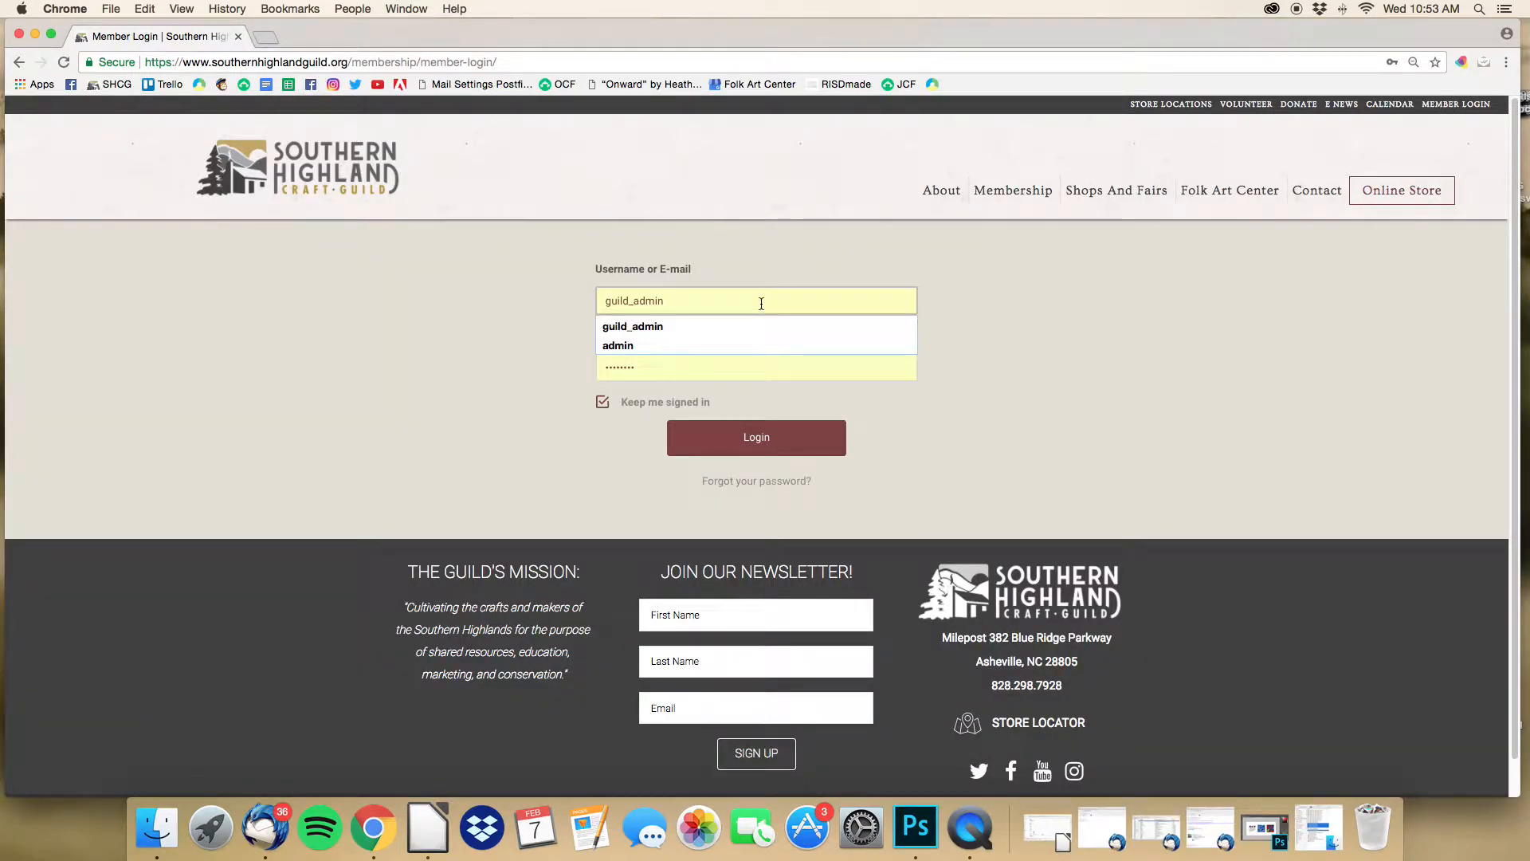
pyautogui.press('Down')
pyautogui.press('Down')
pyautogui.press('BackSpace')
pyautogui.press('BackSpace')
pyautogui.press('BackSpace')
pyautogui.press('BackSpace')
pyautogui.press('BackSpace')
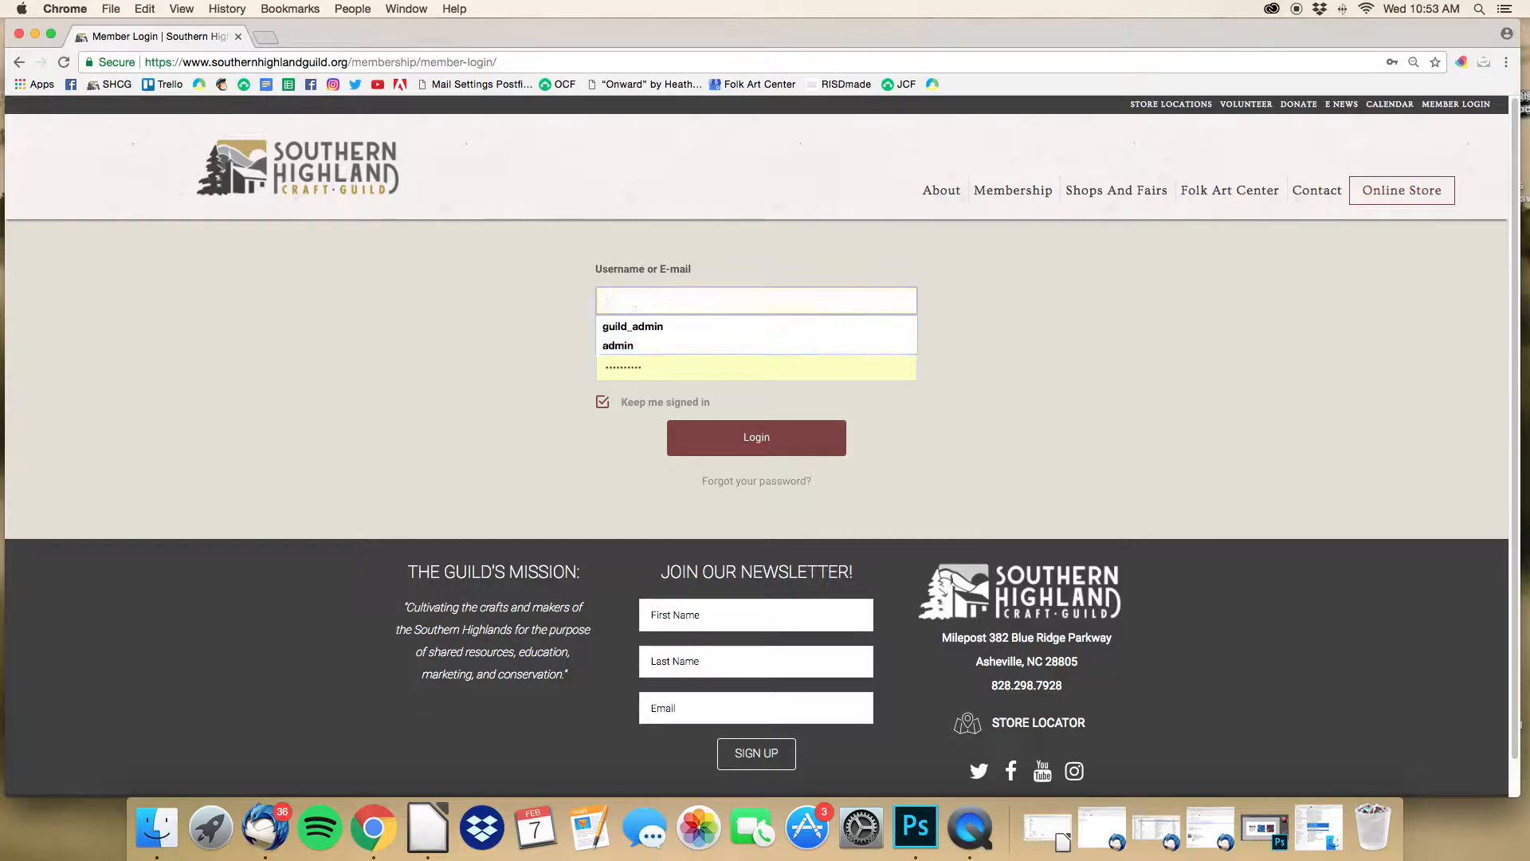
pyautogui.press('Tab')
pyautogui.write('•••••••')
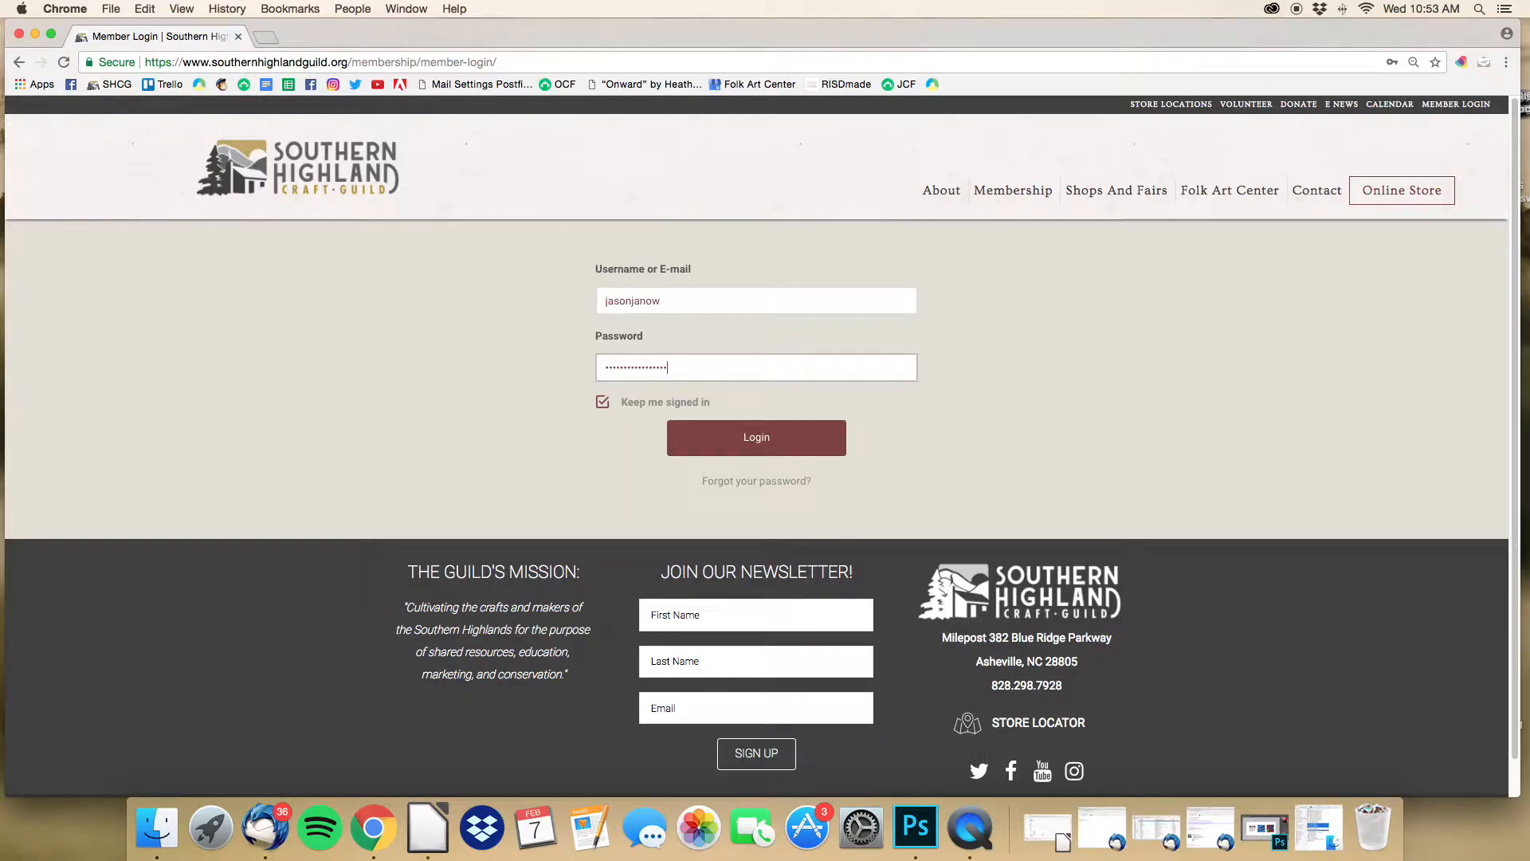
pyautogui.click(822, 440)
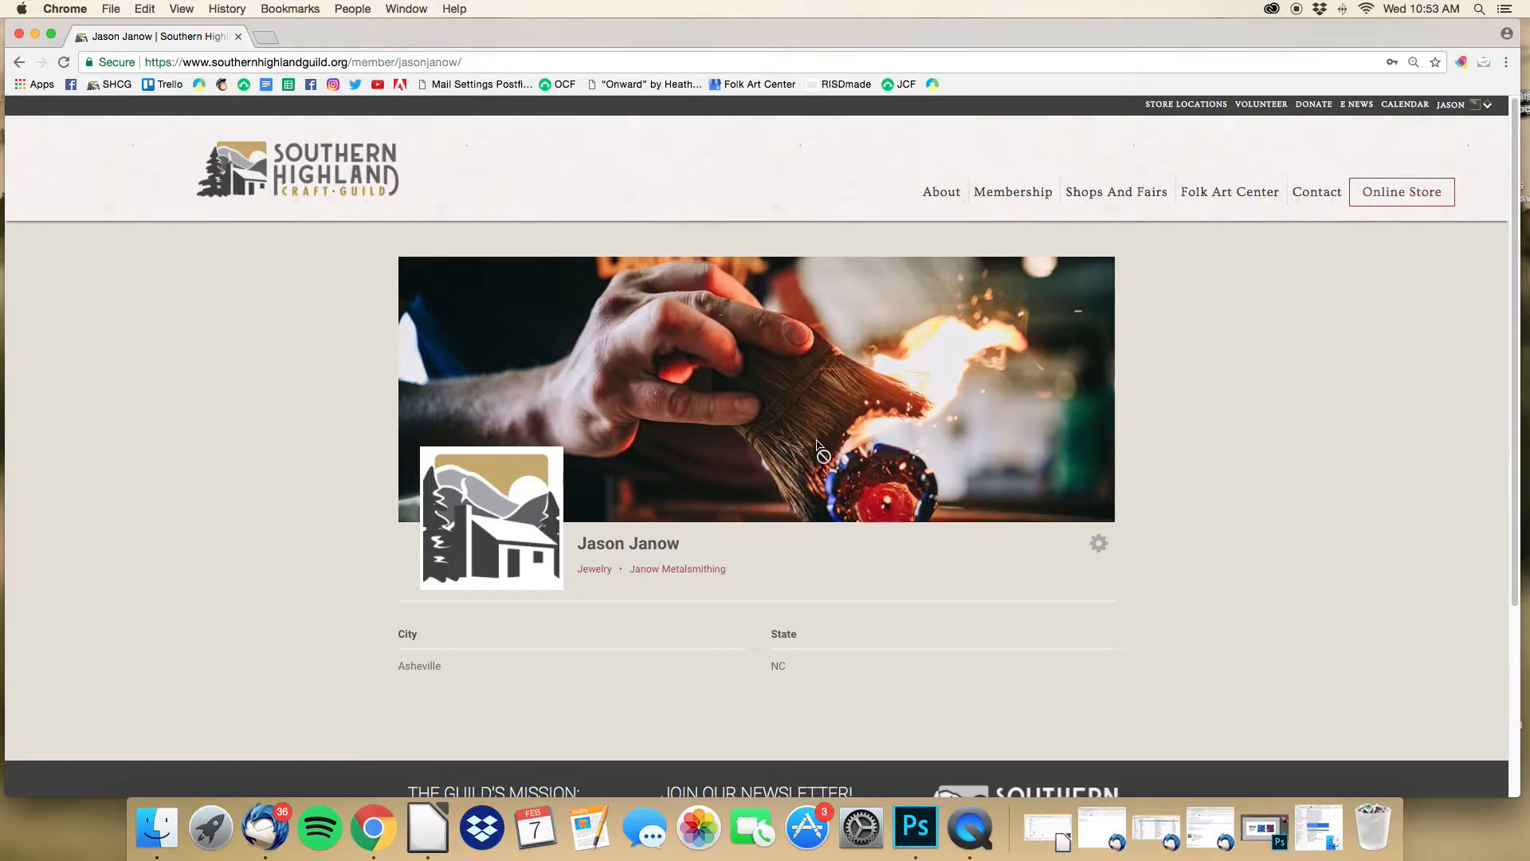
# Step: Scroll through the member's profile with its Jewelry category and business name, then open the account dropdown
pyautogui.scroll(-3, 799, 517)
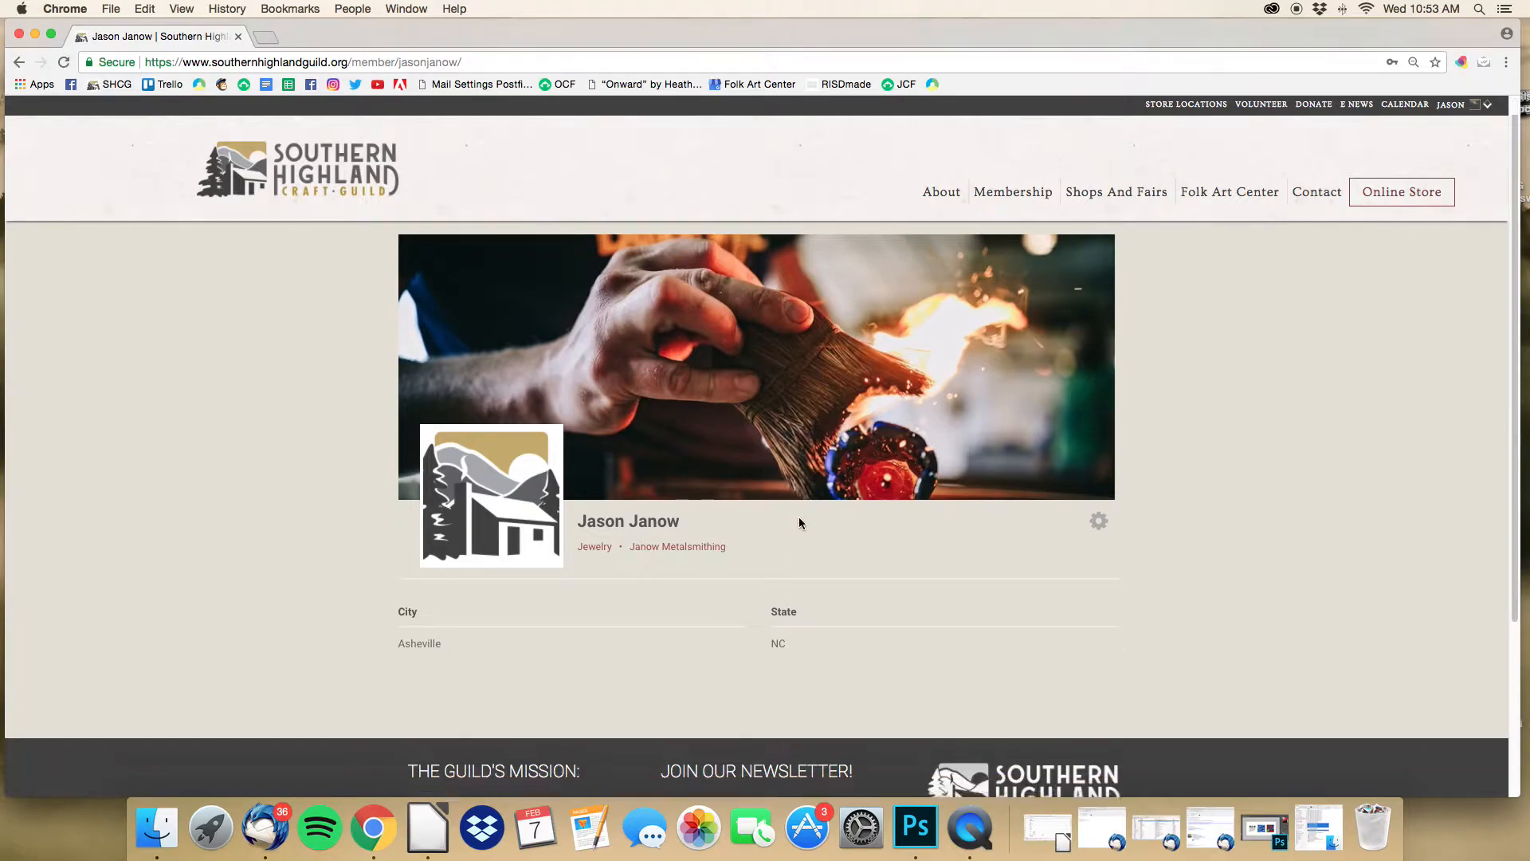
pyautogui.scroll(1, 797, 517)
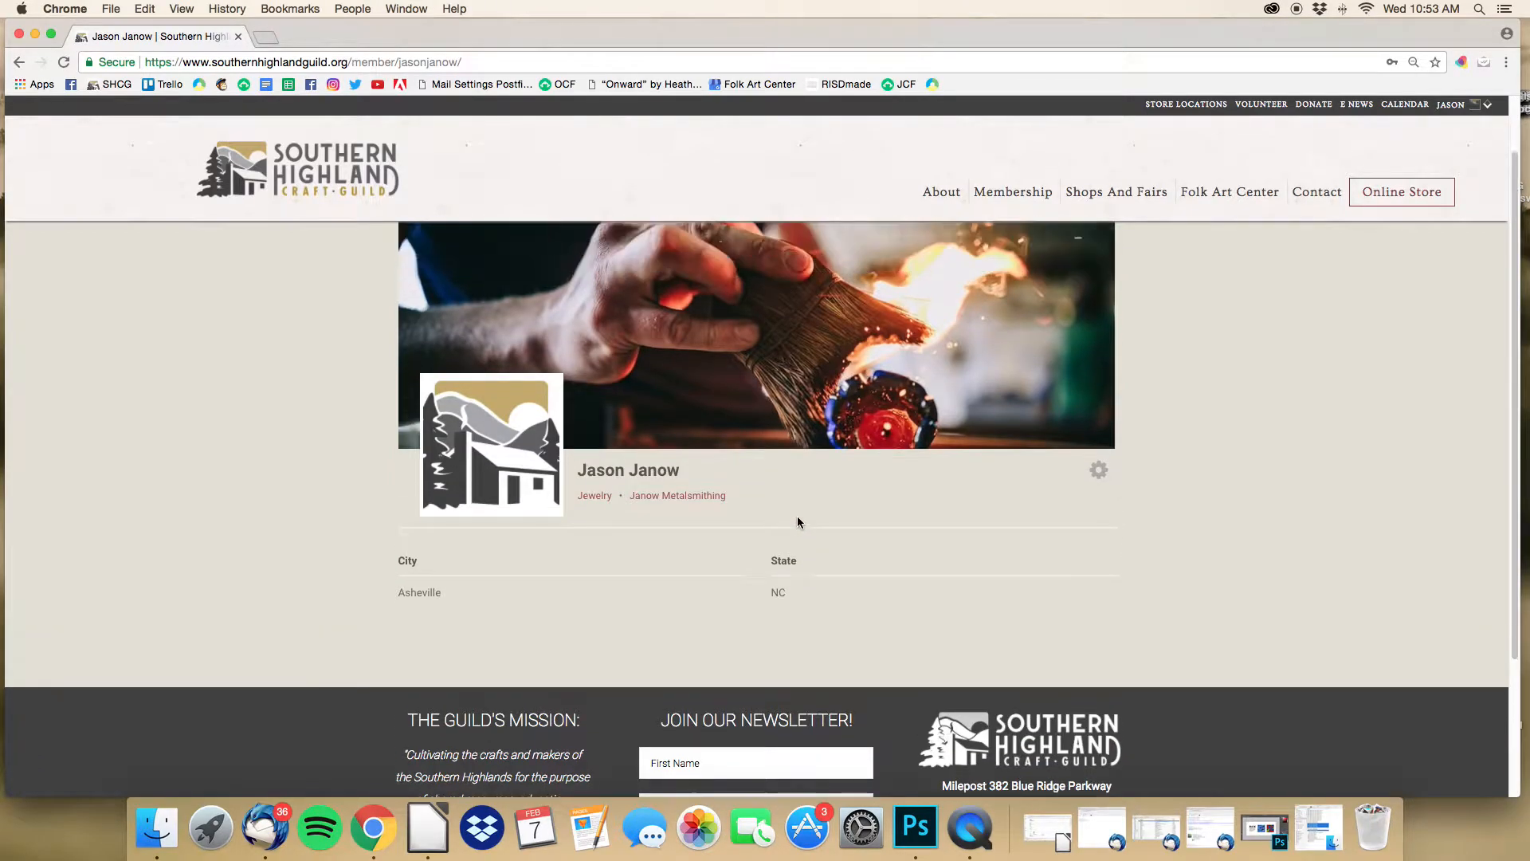
pyautogui.scroll(2, 797, 517)
pyautogui.scroll(1, 798, 518)
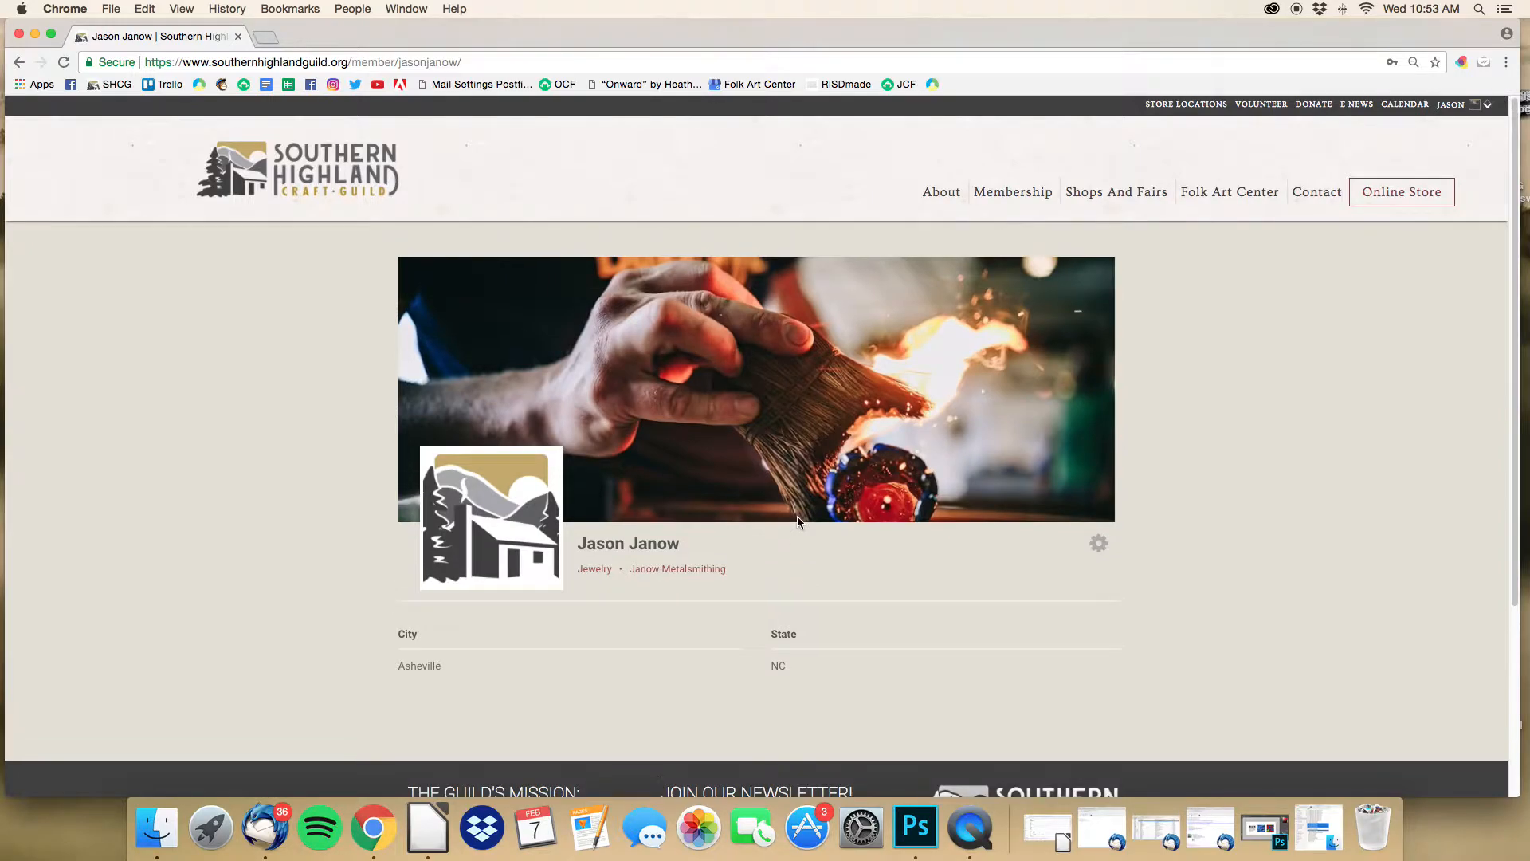
pyautogui.scroll(-1, 797, 521)
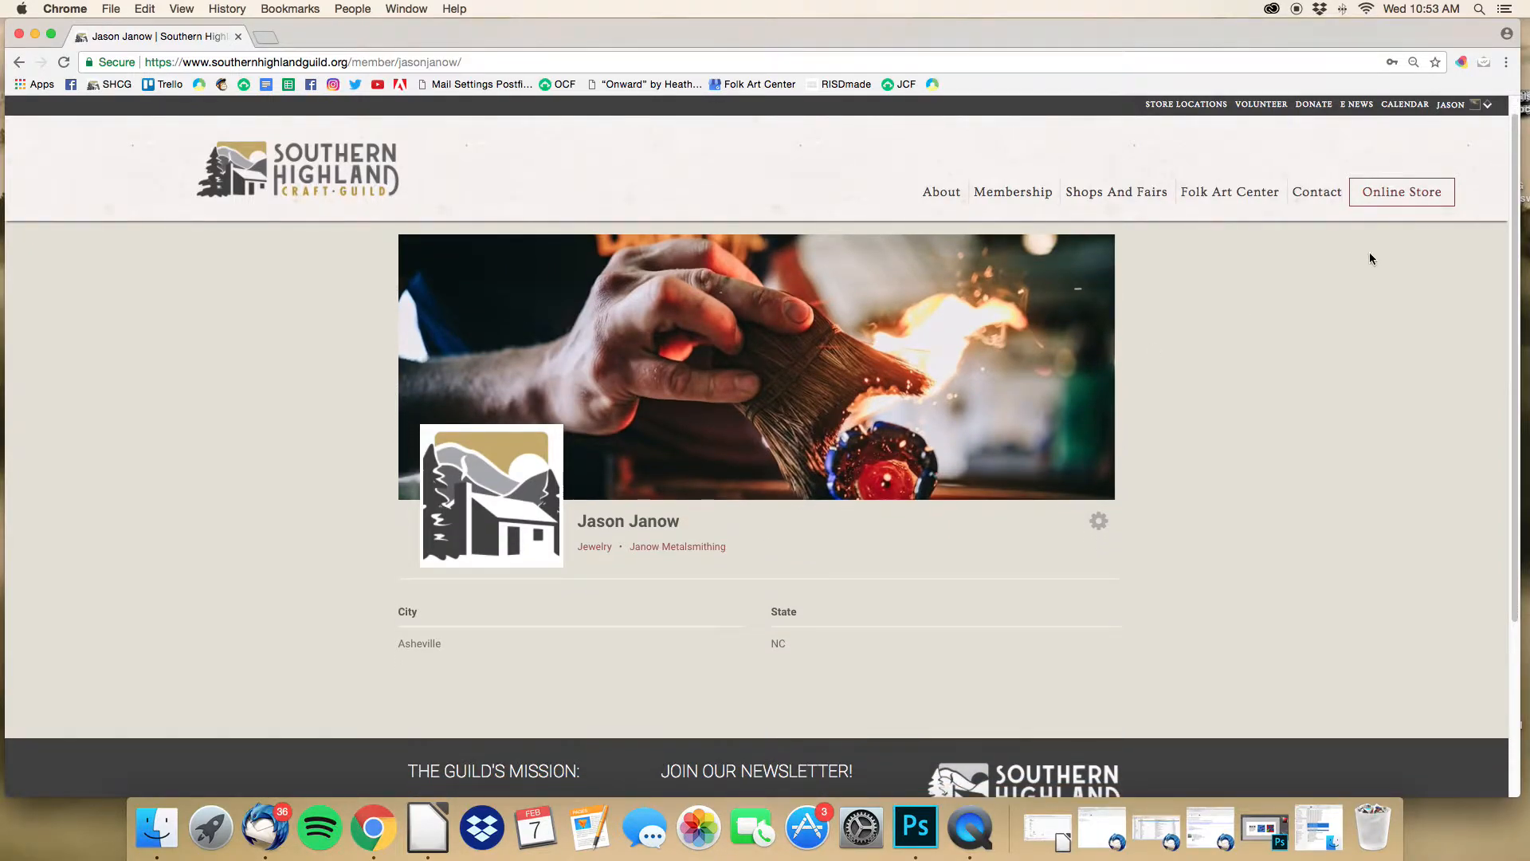
pyautogui.click(1483, 109)
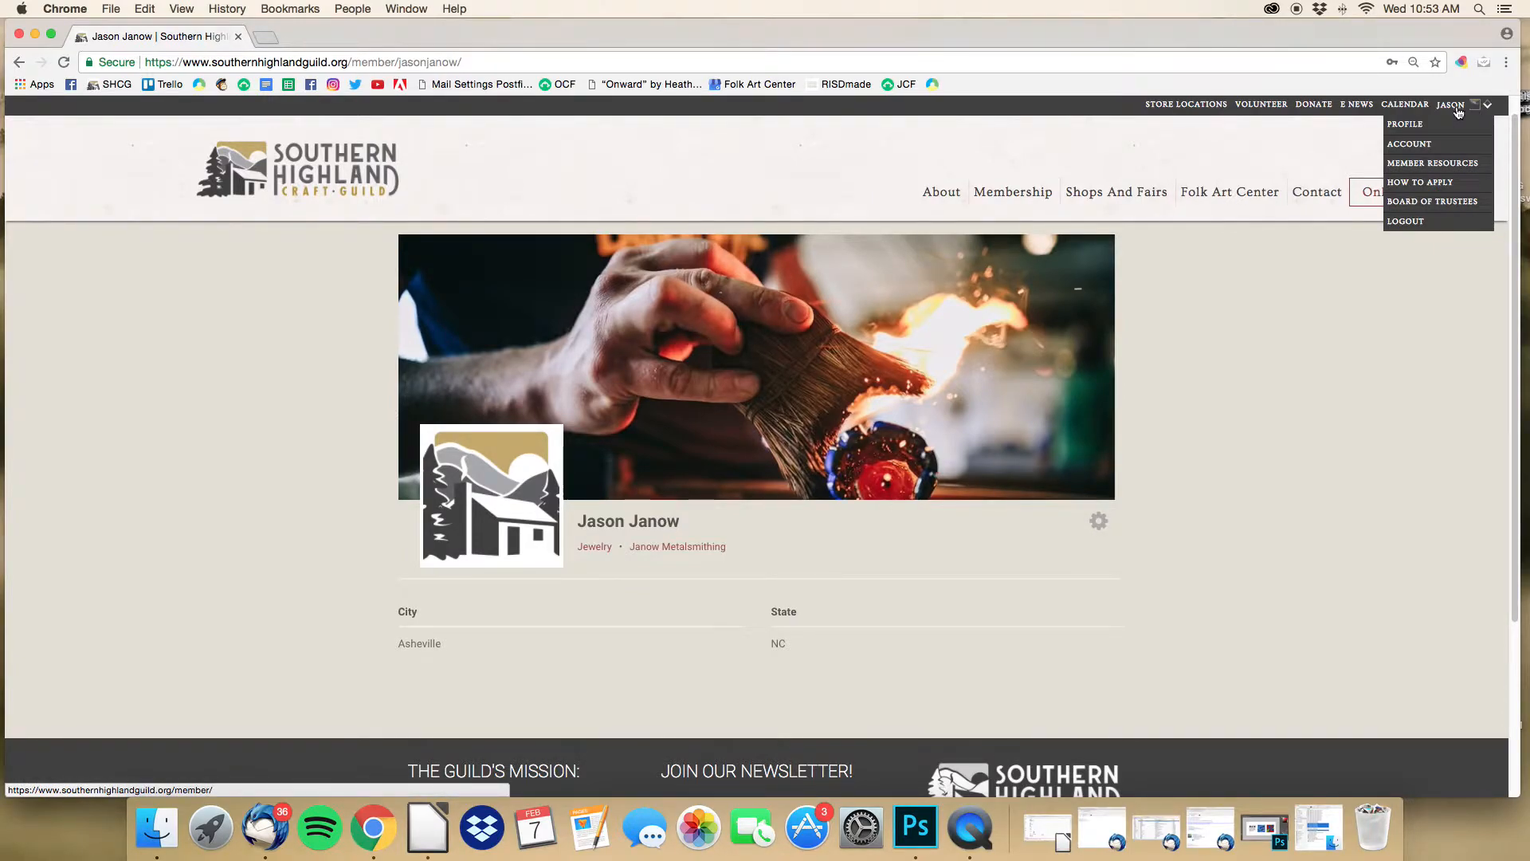
# Step: Open Account settings and view the Change Password and Privacy pages (profile visible to Everyone)
pyautogui.click(1424, 146)
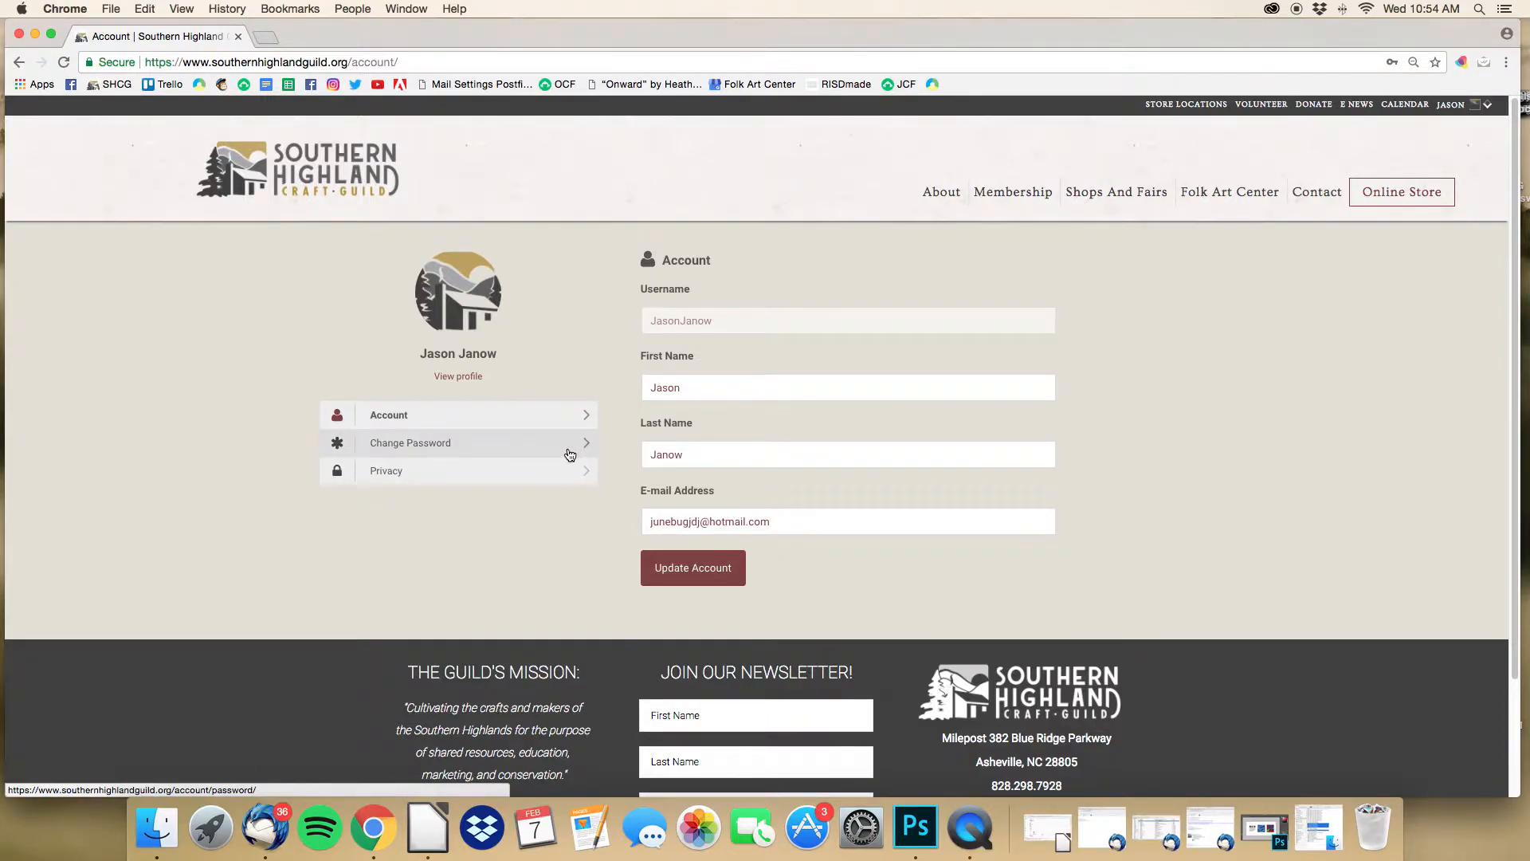
pyautogui.click(570, 455)
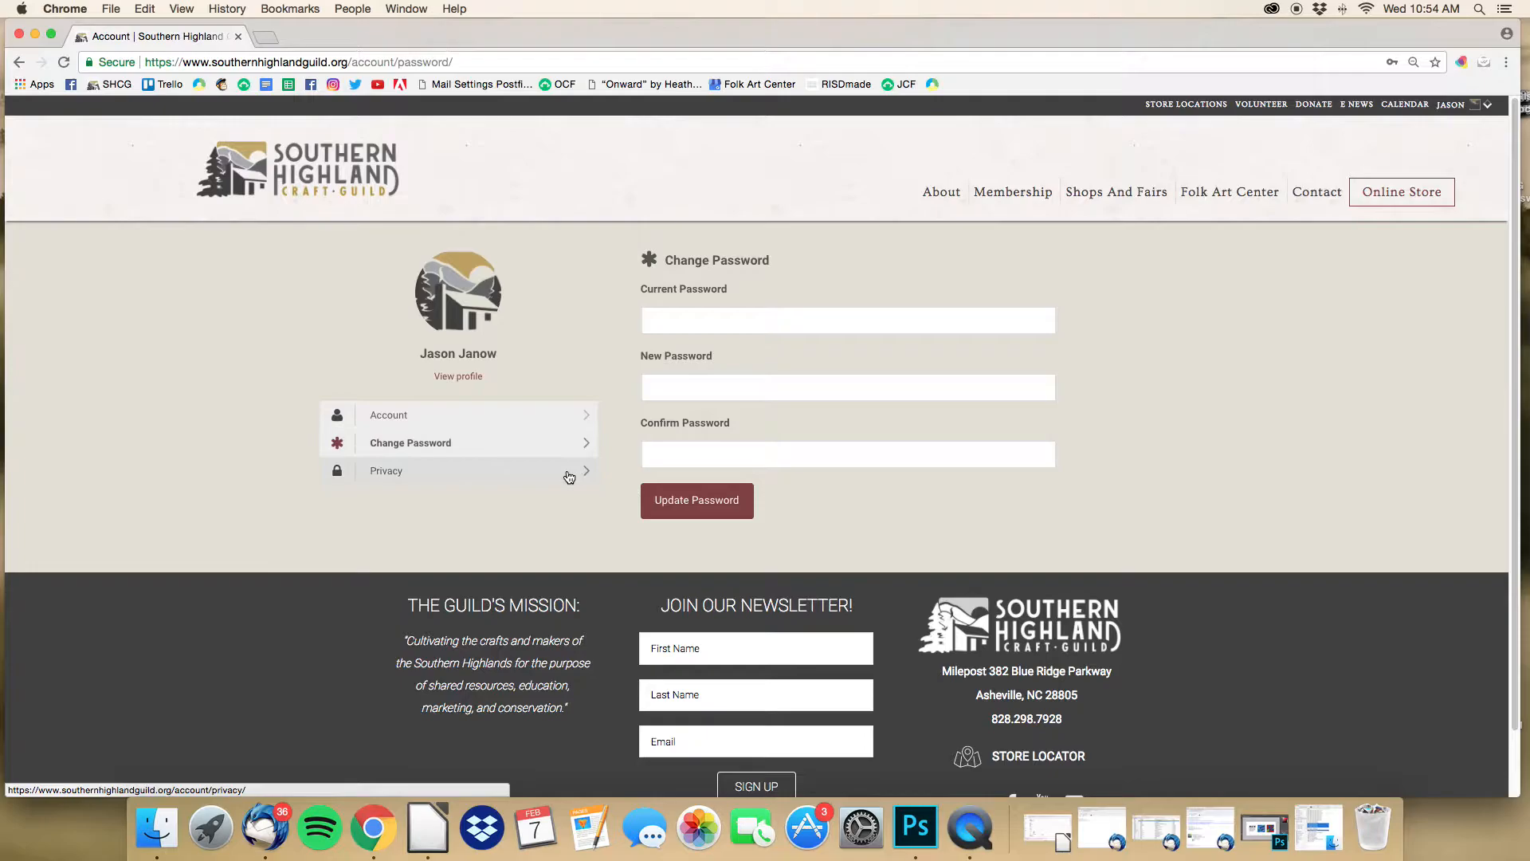
pyautogui.click(570, 477)
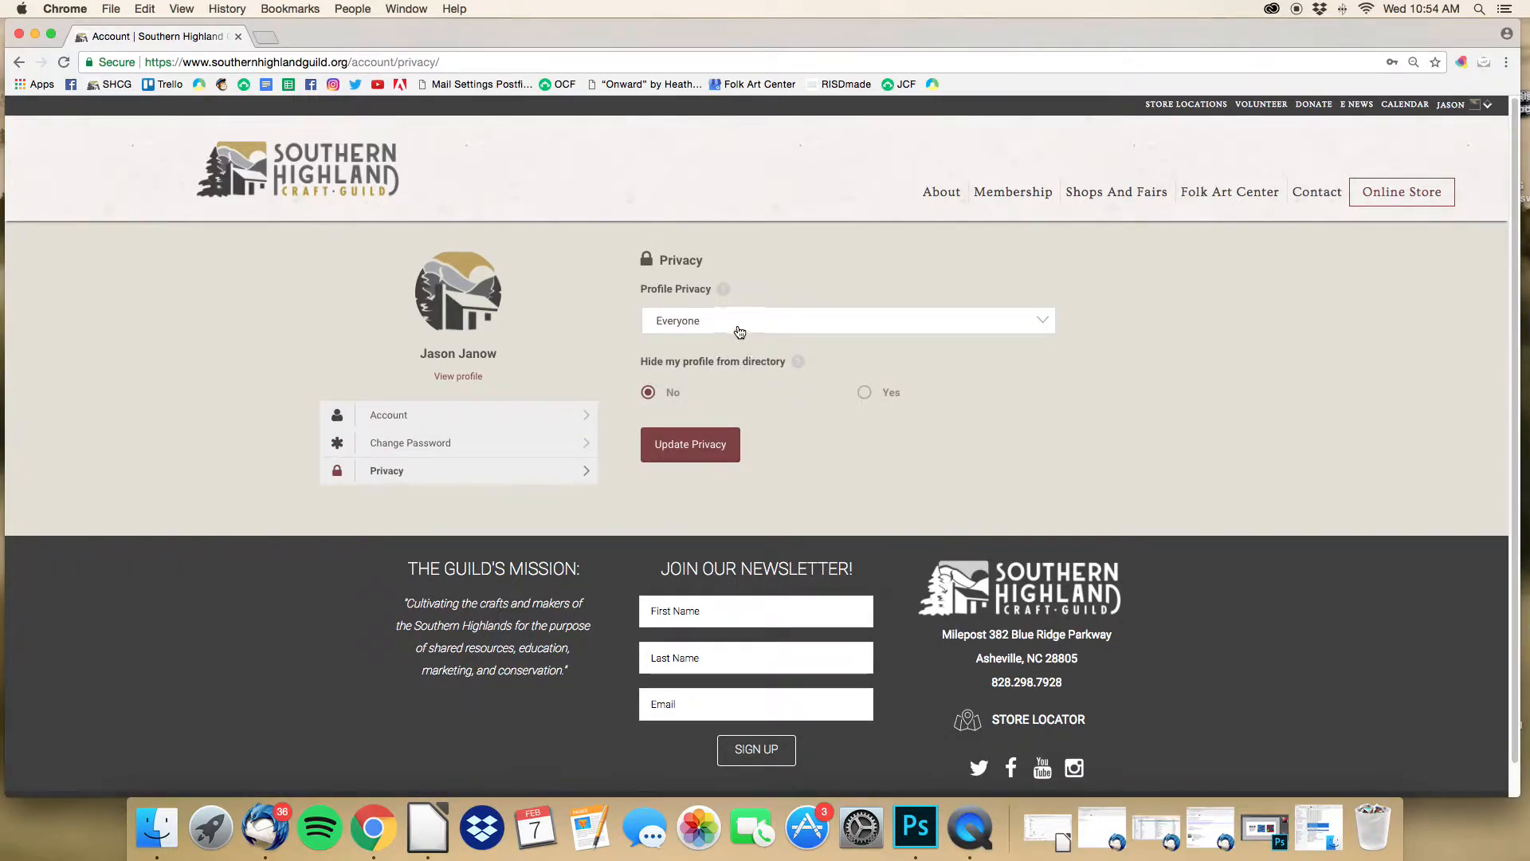
# Step: Return to the member's profile and open it with Edit Profile from the gear menu
pyautogui.click(456, 380)
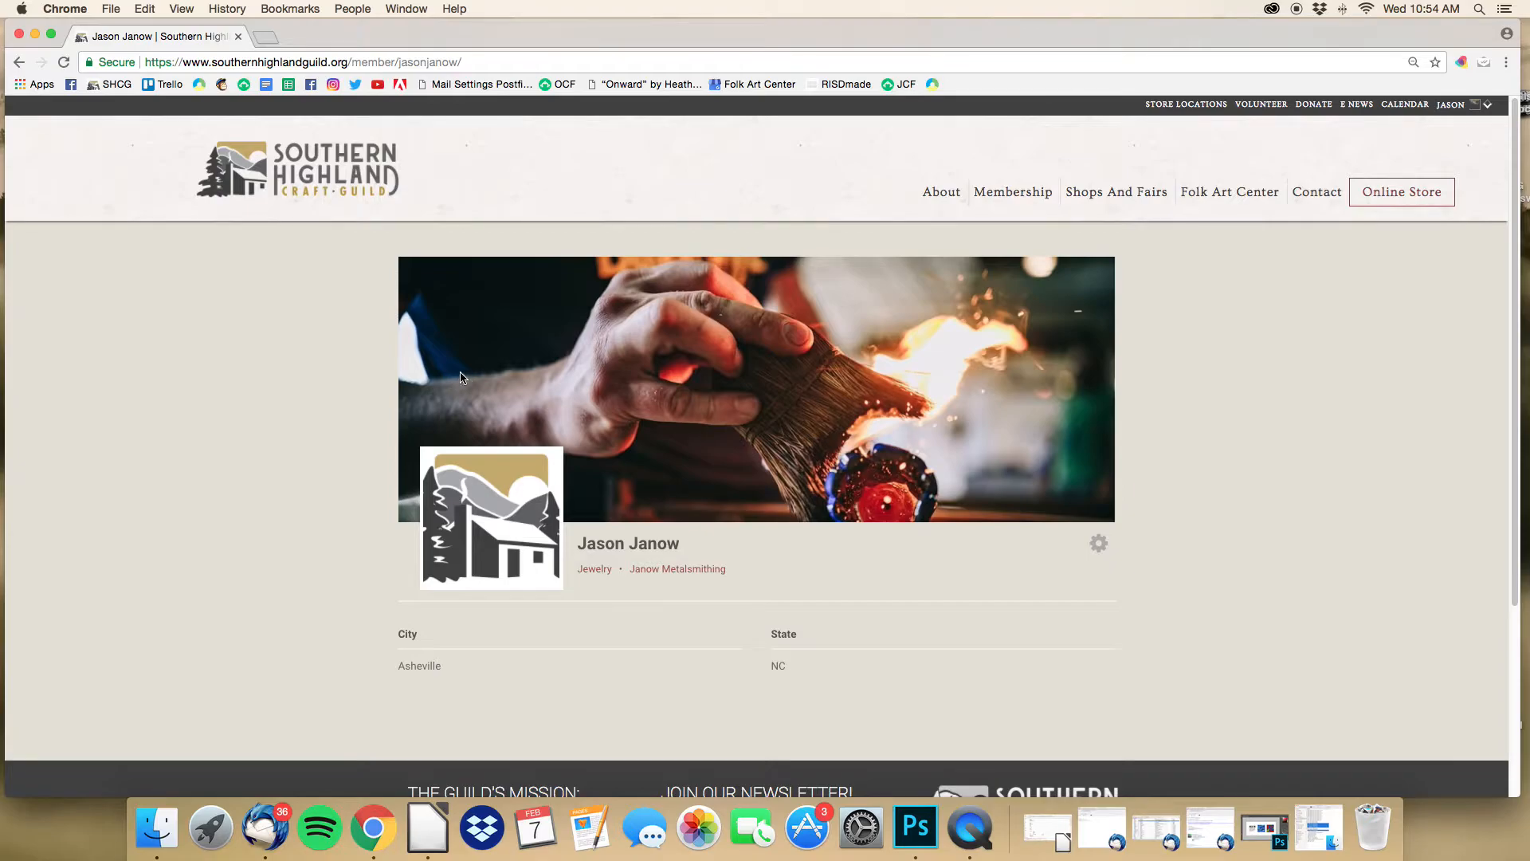
pyautogui.click(1101, 553)
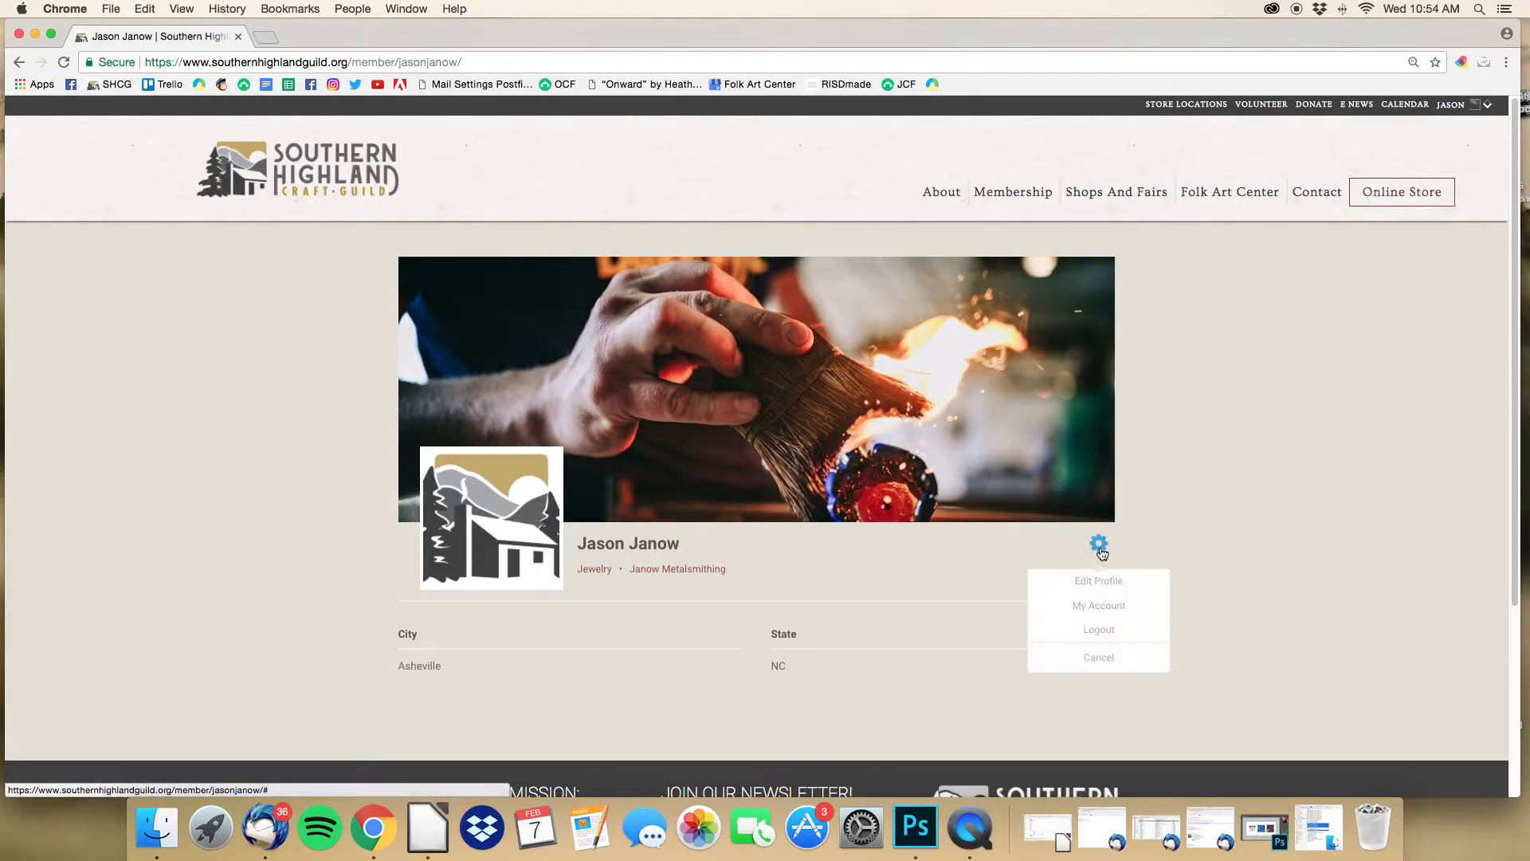
pyautogui.click(1097, 584)
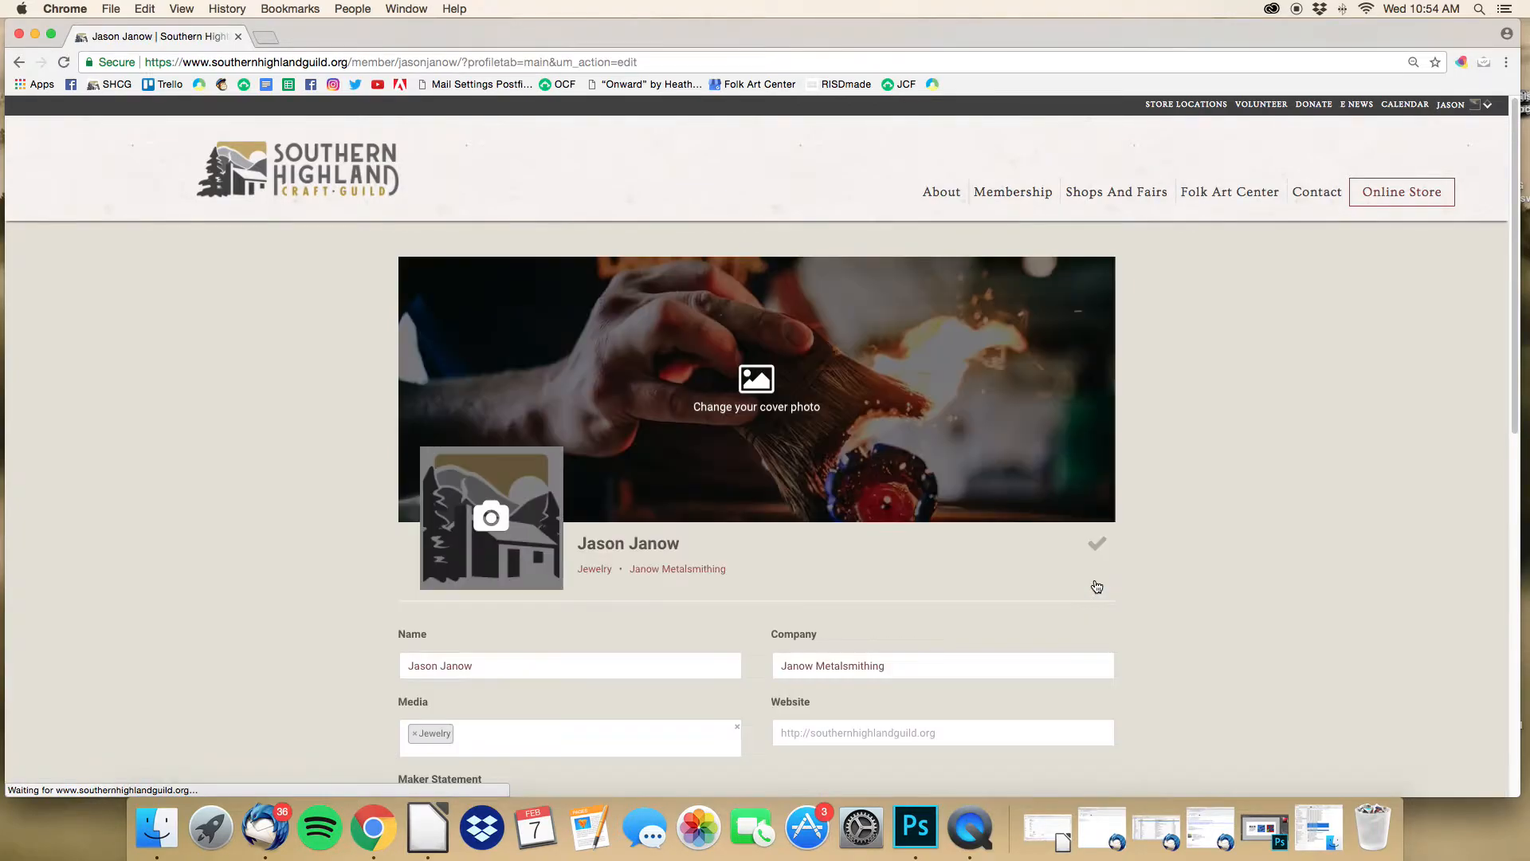
# Step: Scroll through the Name, Company, Media, Website, Maker Statement and Bio fields of the edit form
pyautogui.scroll(-5, 1011, 575)
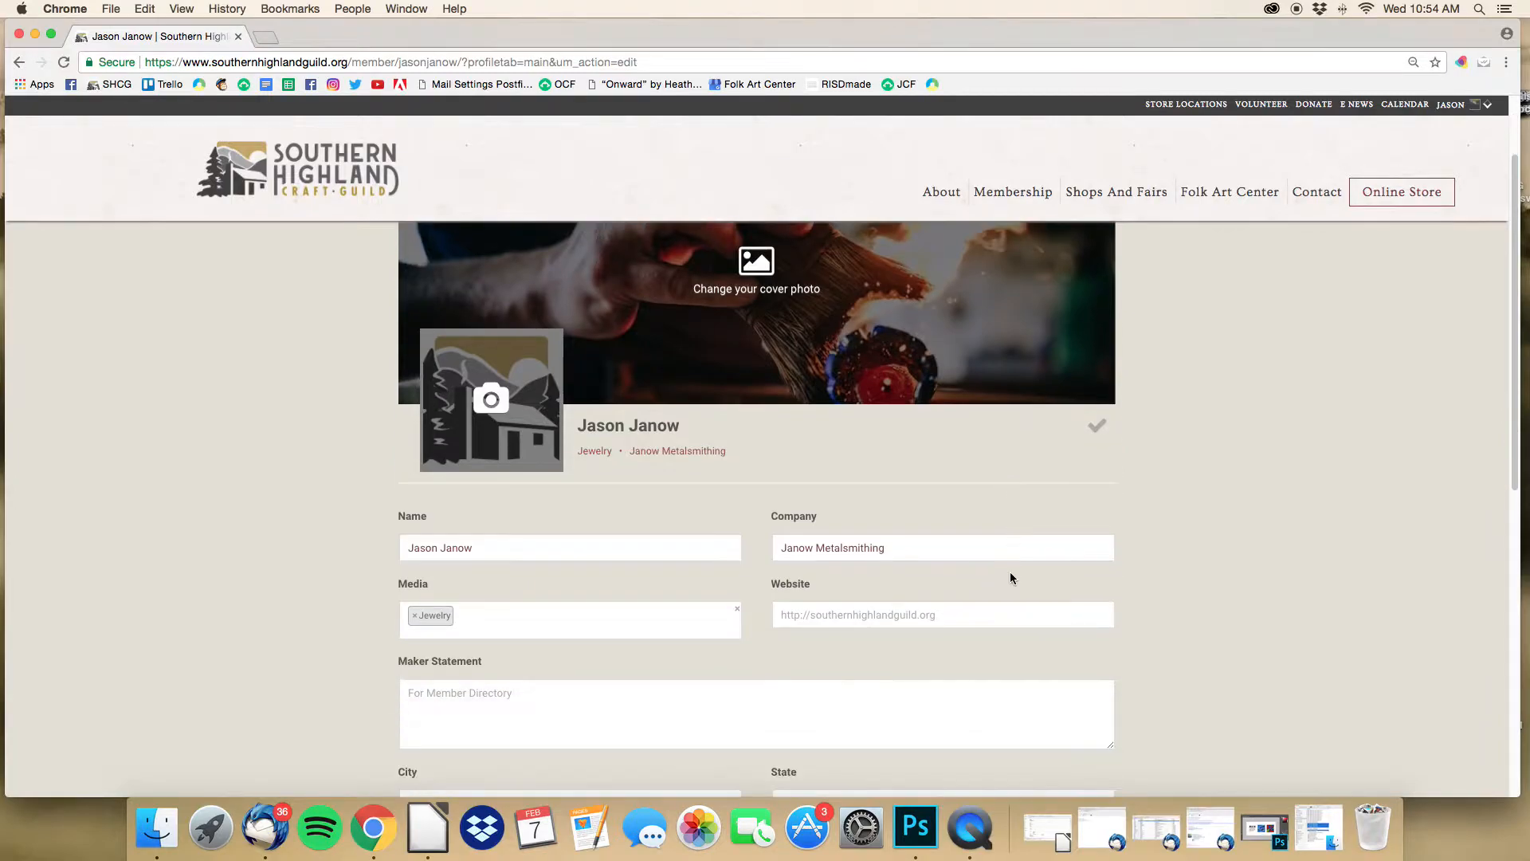
pyautogui.scroll(-7, 1011, 575)
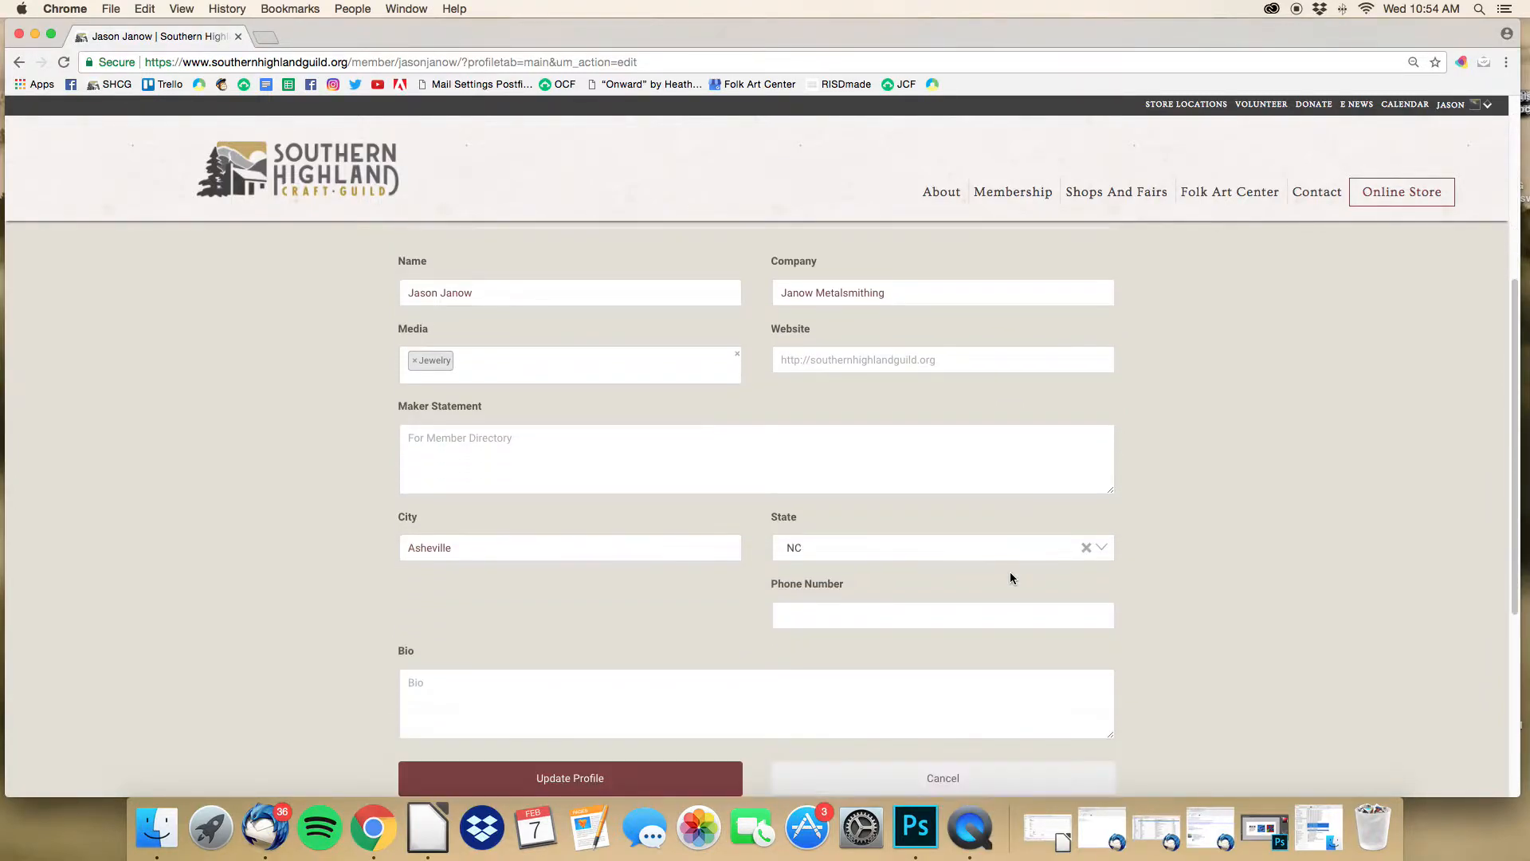
pyautogui.scroll(5, 1011, 573)
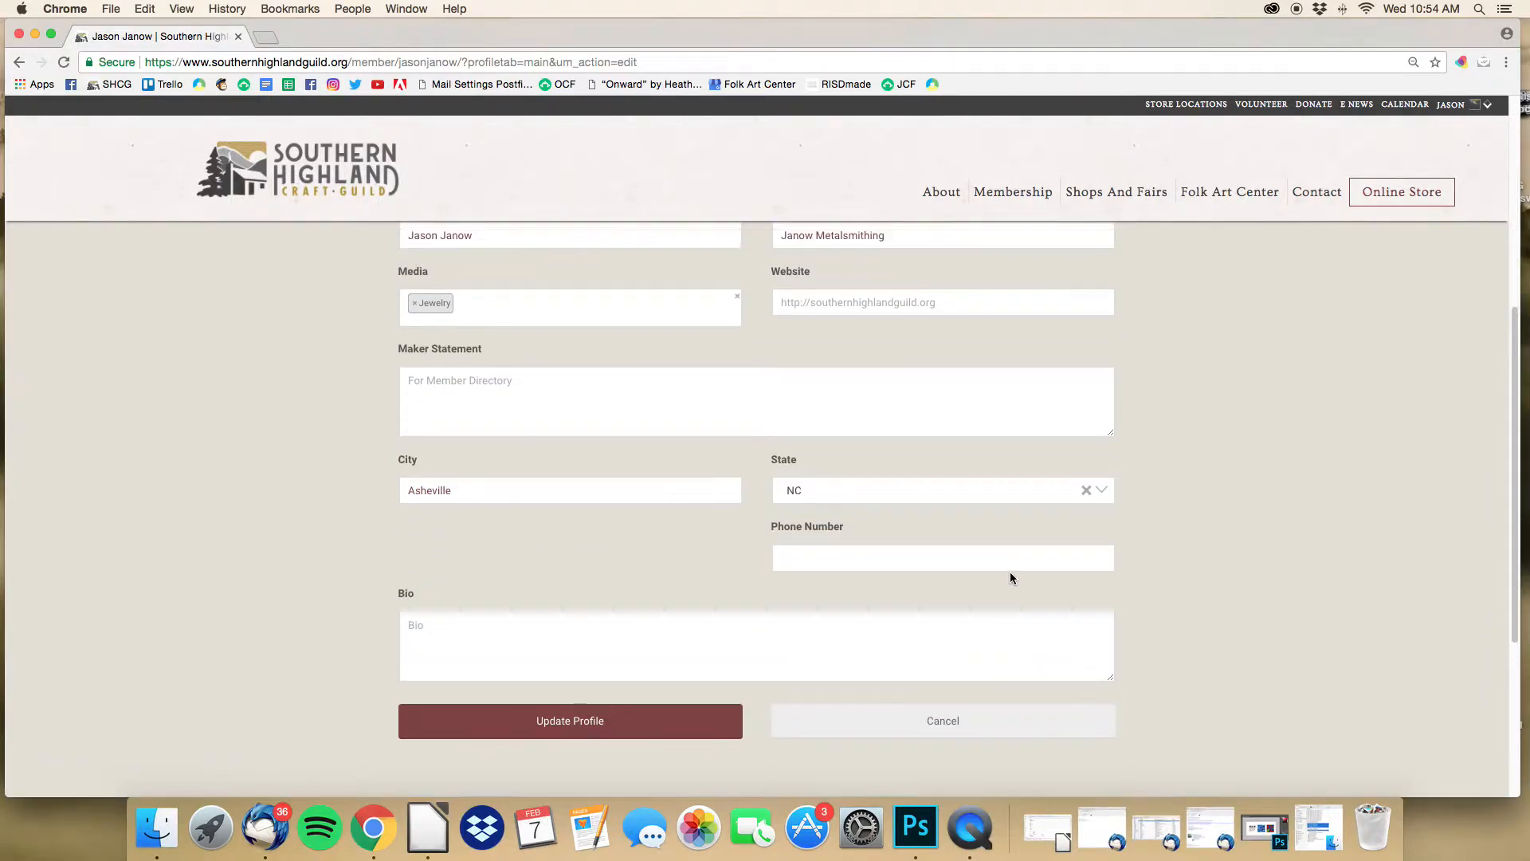
pyautogui.scroll(1, 1011, 575)
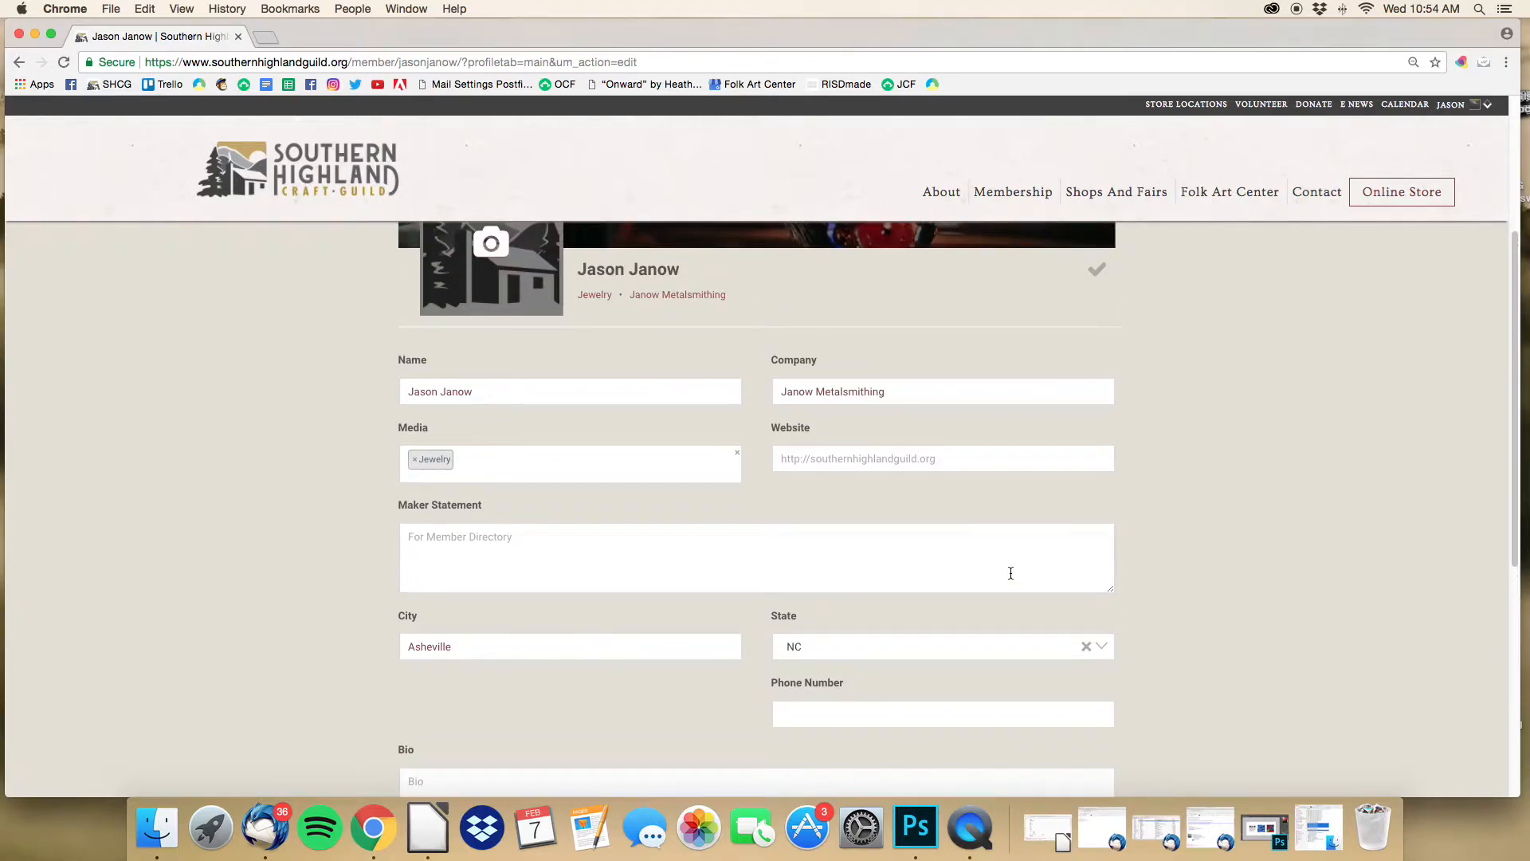
pyautogui.scroll(3, 1010, 573)
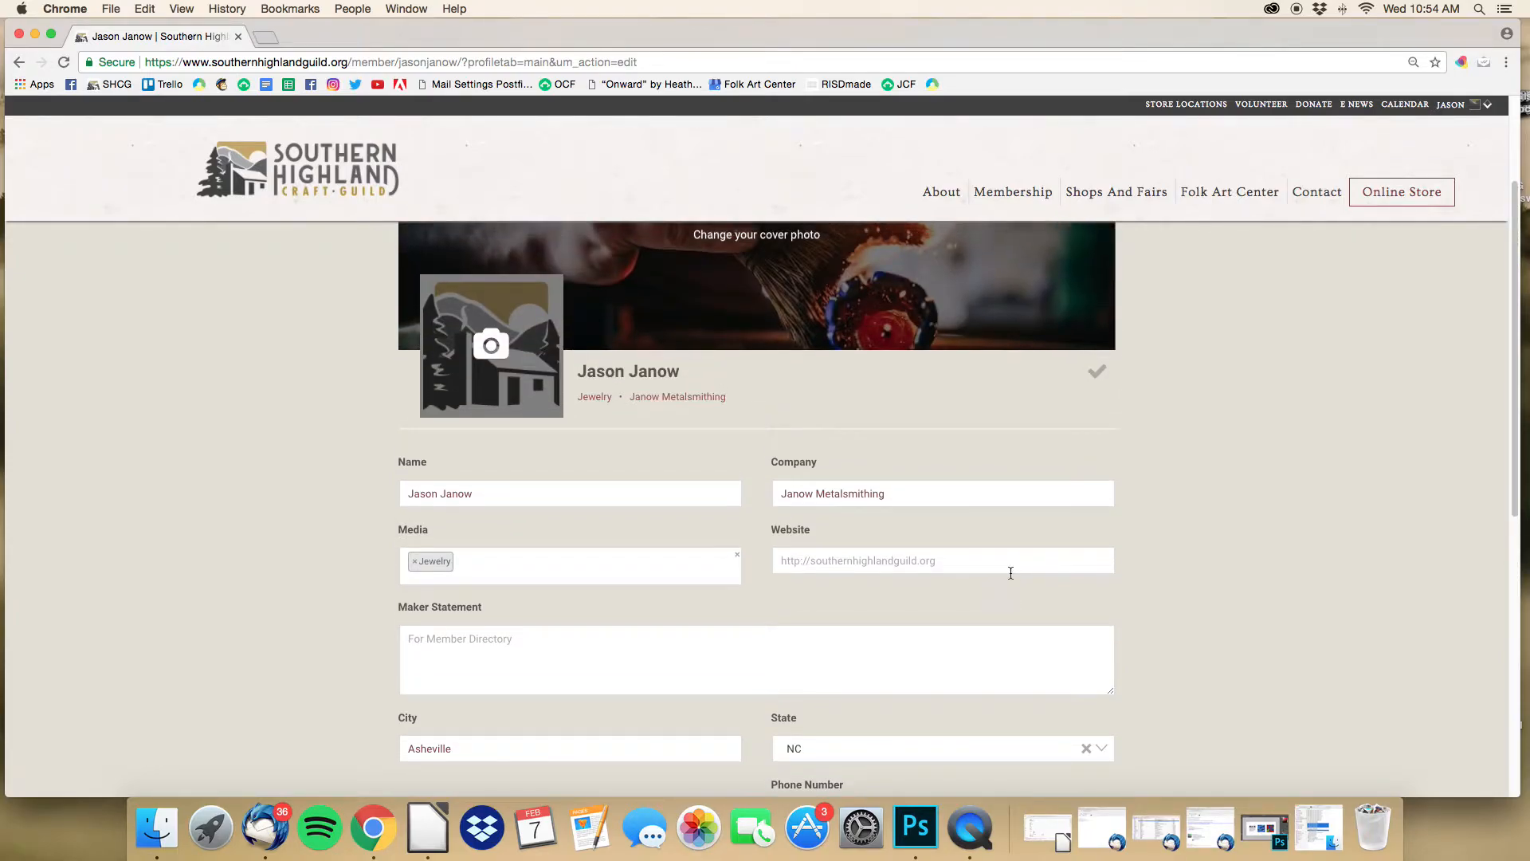
pyautogui.scroll(5, 1010, 573)
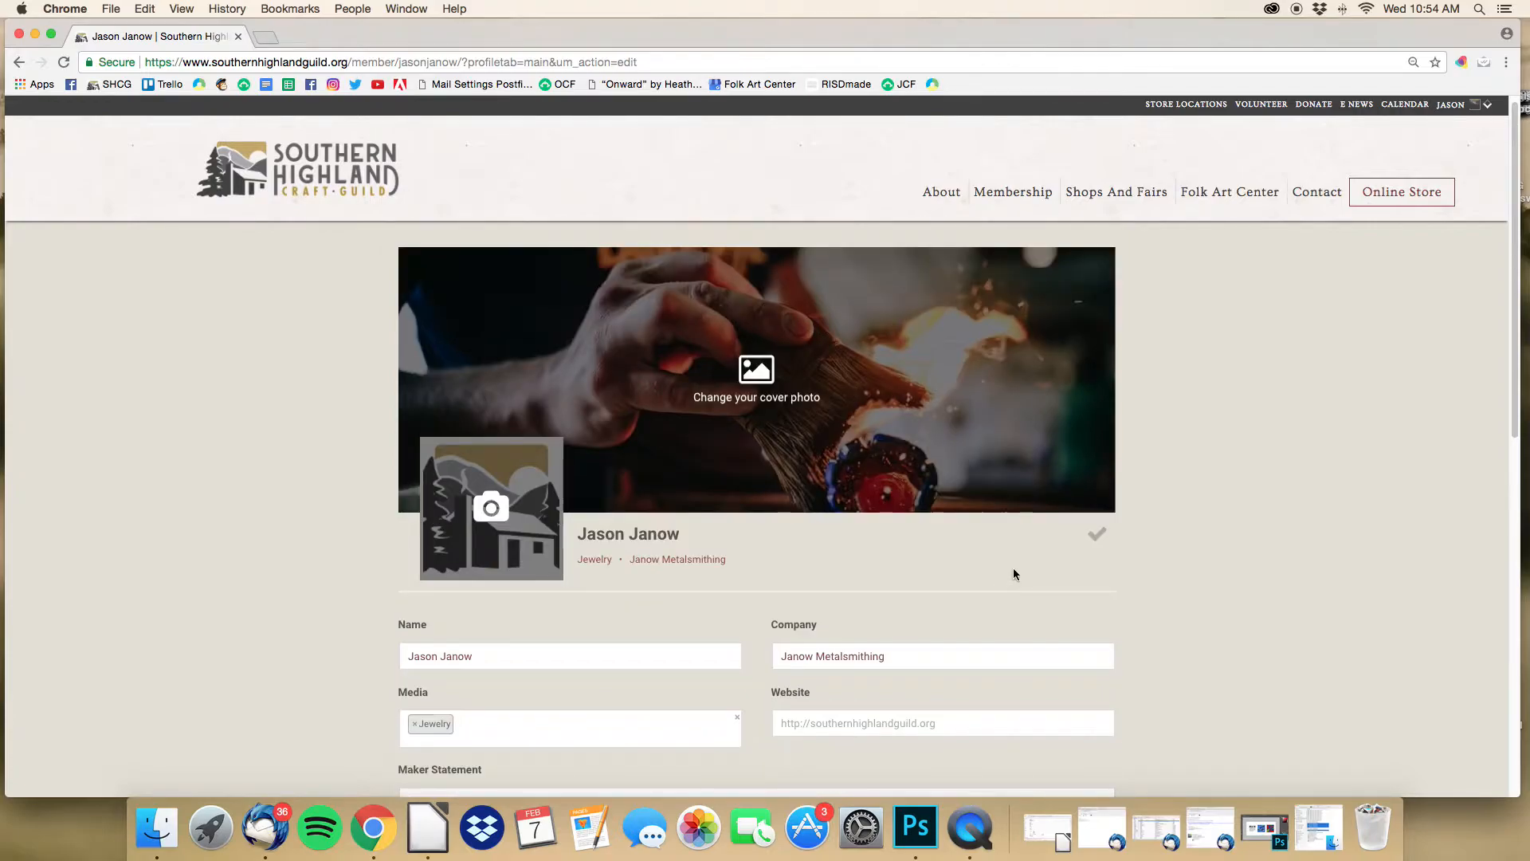
pyautogui.scroll(1, 644, 555)
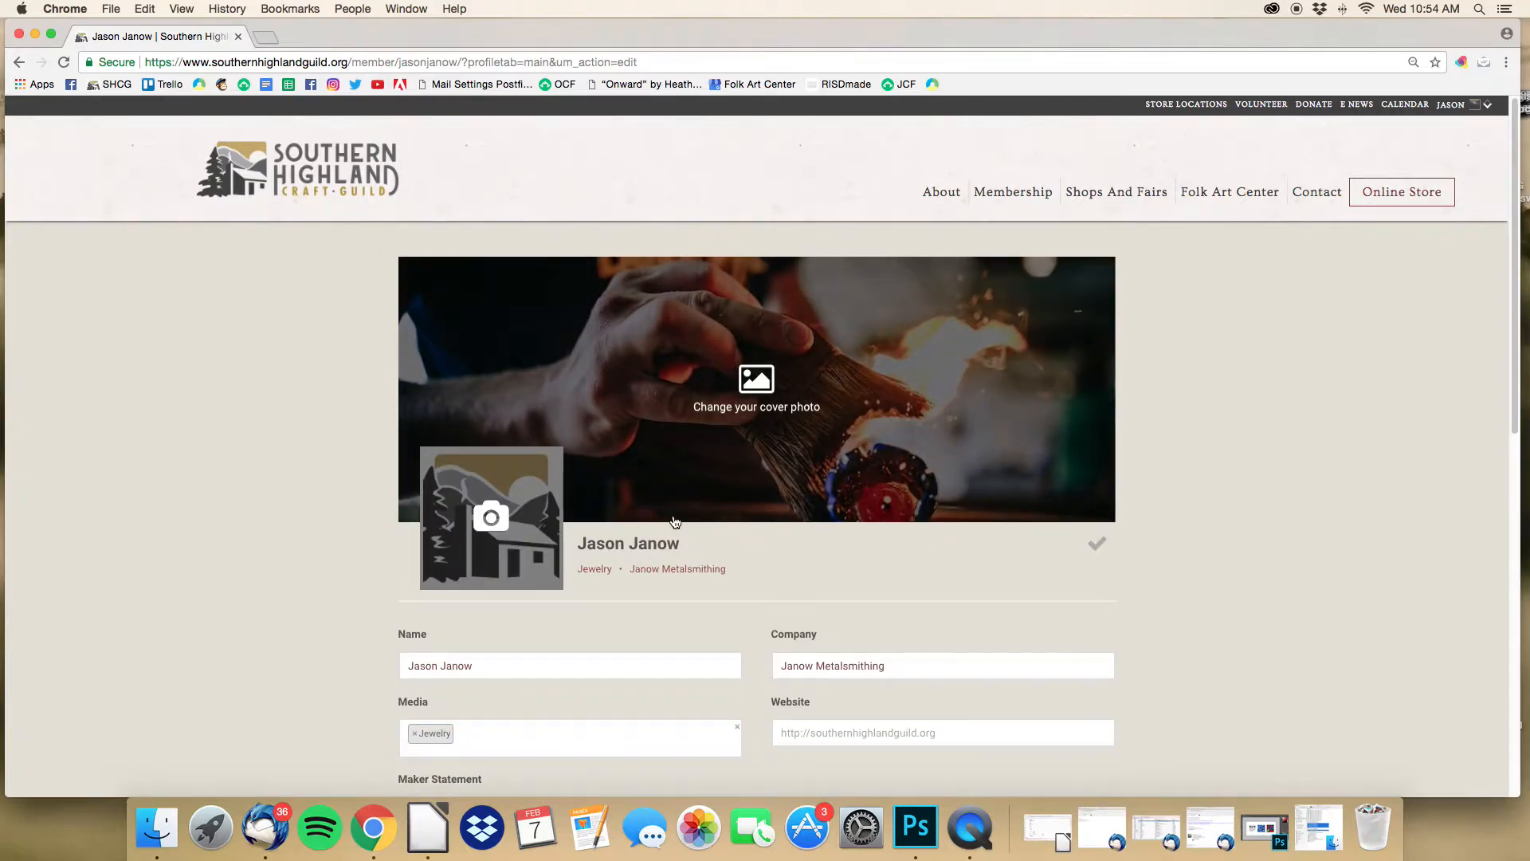
# Step: Upload the member's profile picture from 2018 > PR Images > member folder as the new photo
pyautogui.click(495, 526)
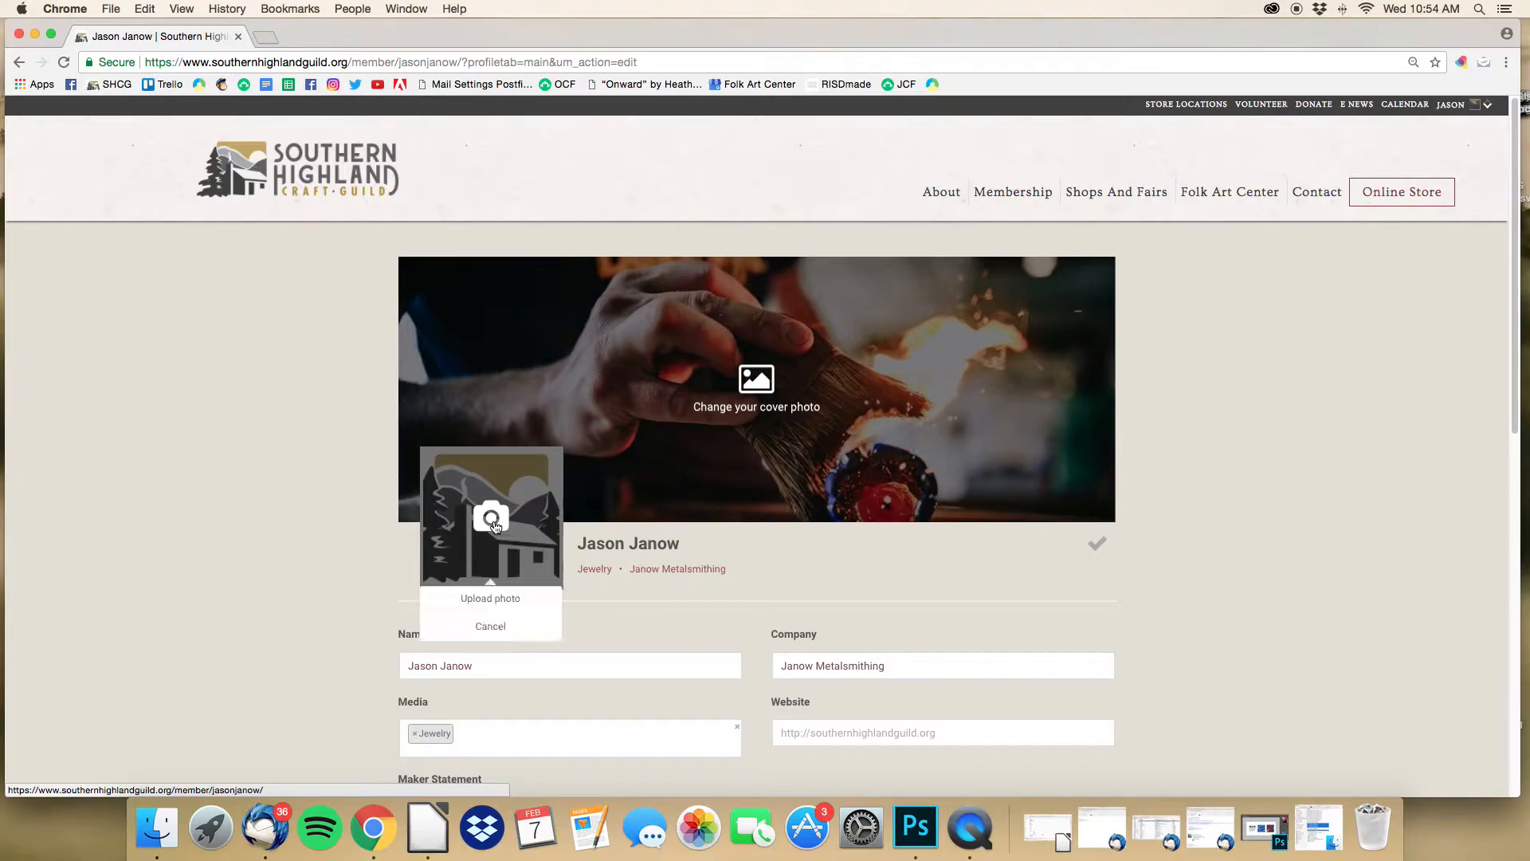
pyautogui.click(504, 604)
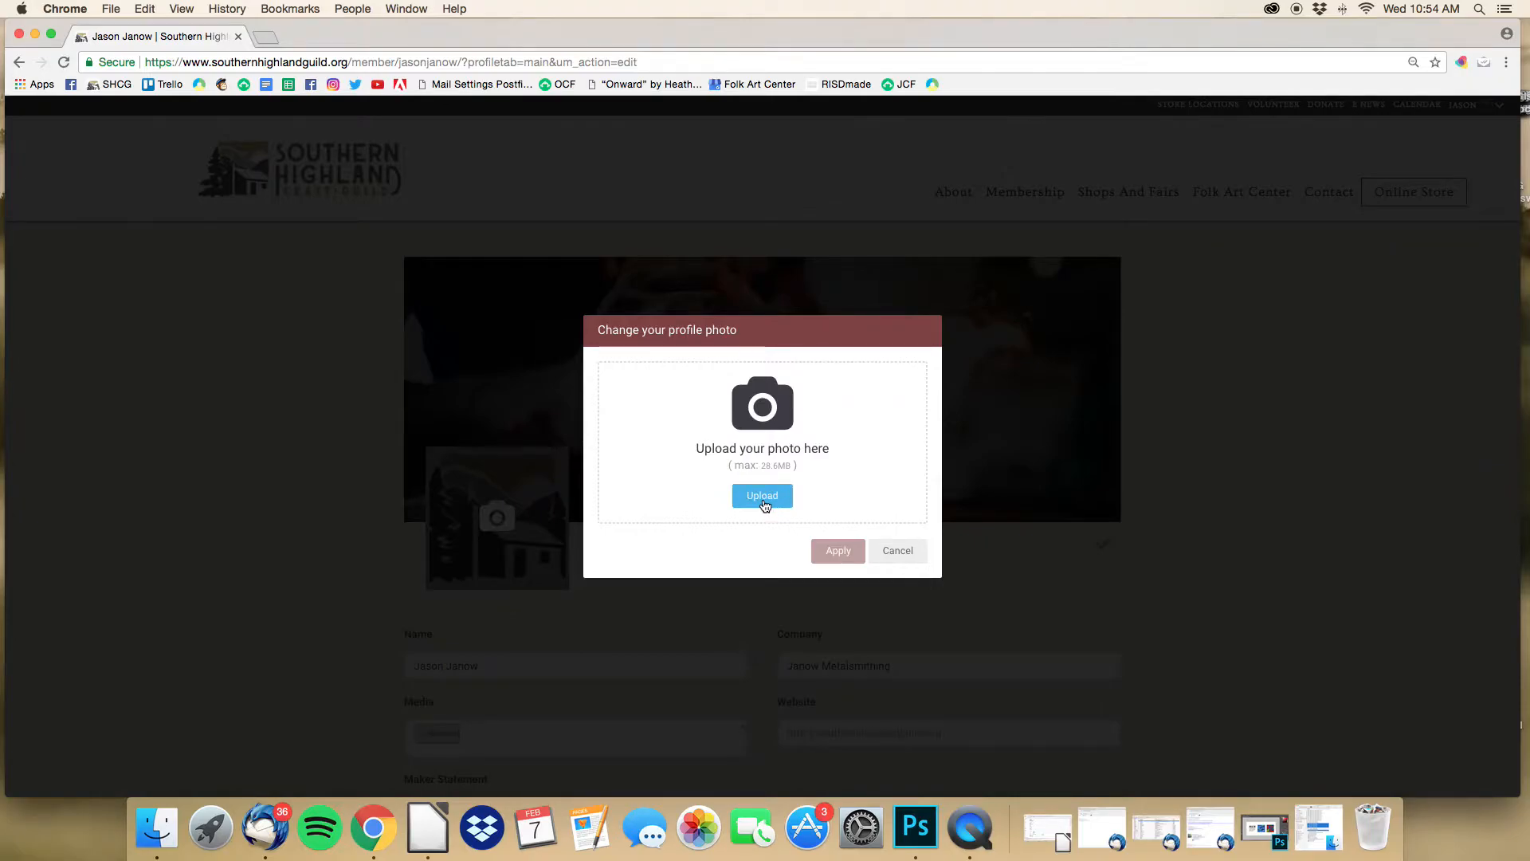
pyautogui.click(762, 496)
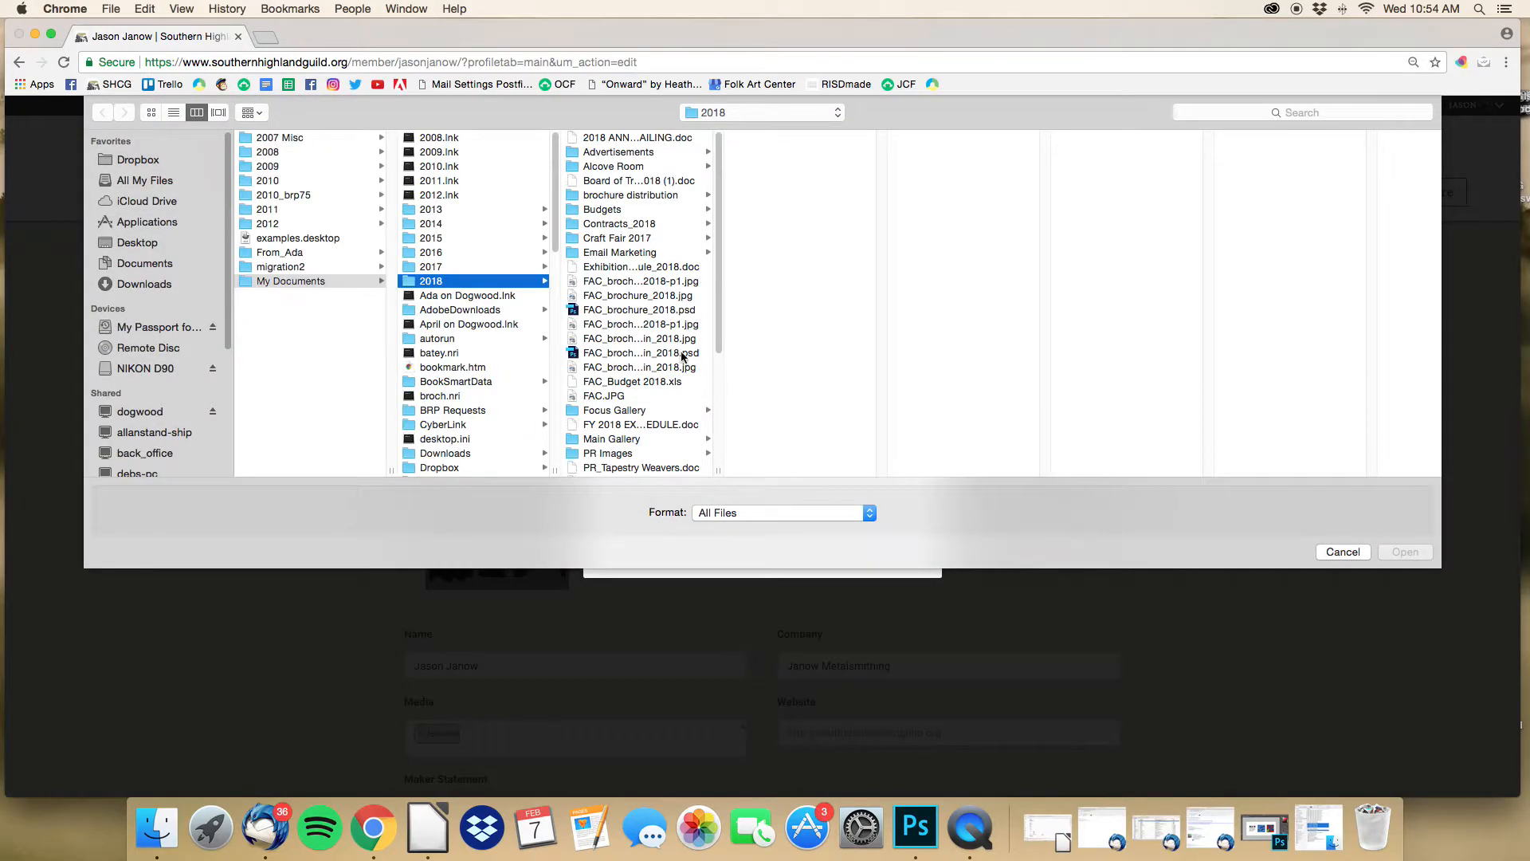
pyautogui.scroll(-1, 643, 434)
pyautogui.click(642, 439)
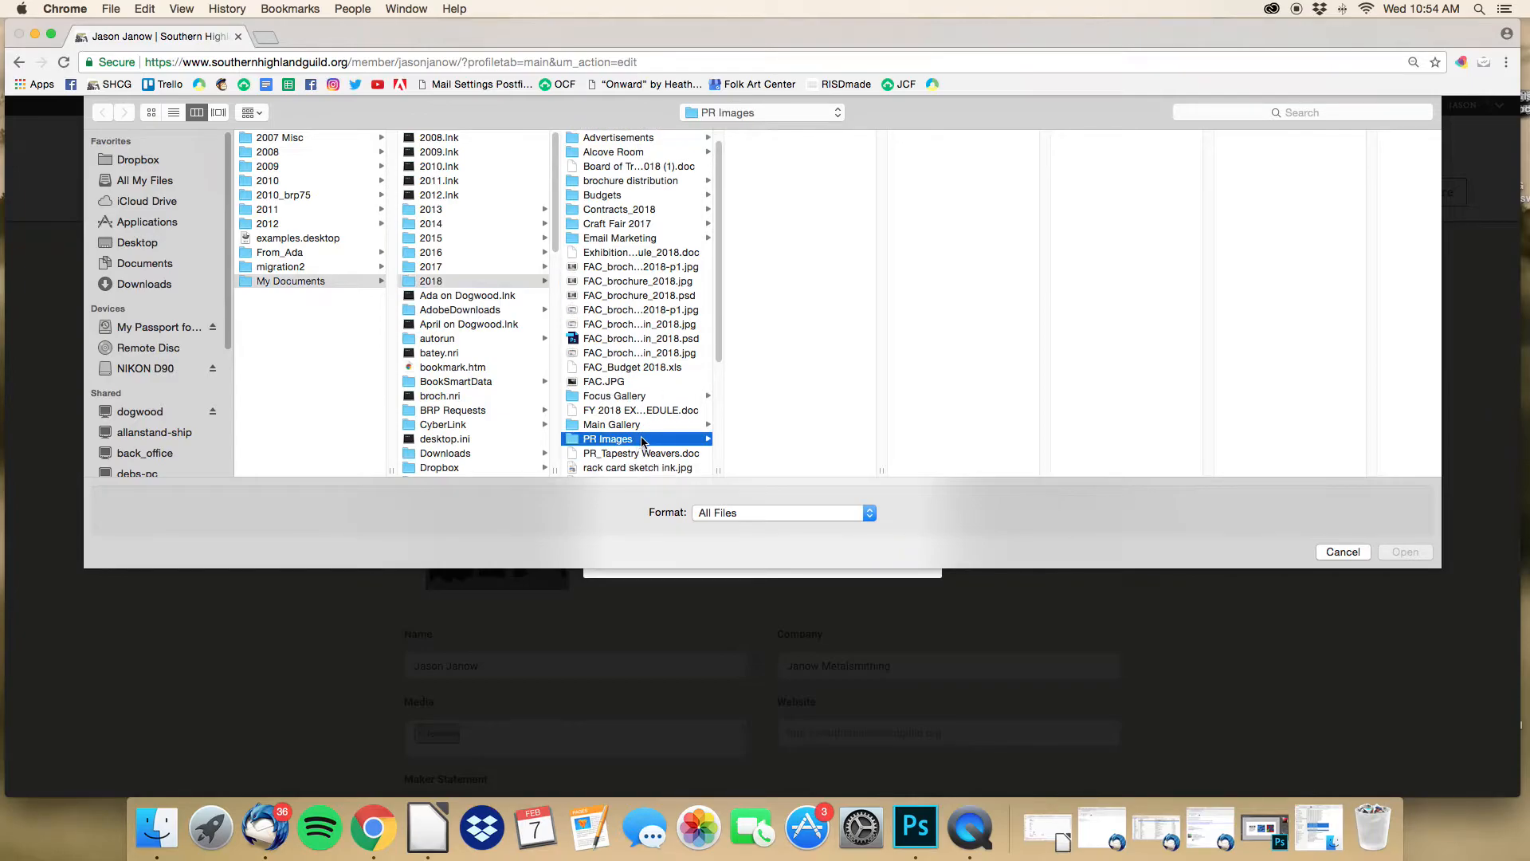
pyautogui.scroll(-5, 786, 410)
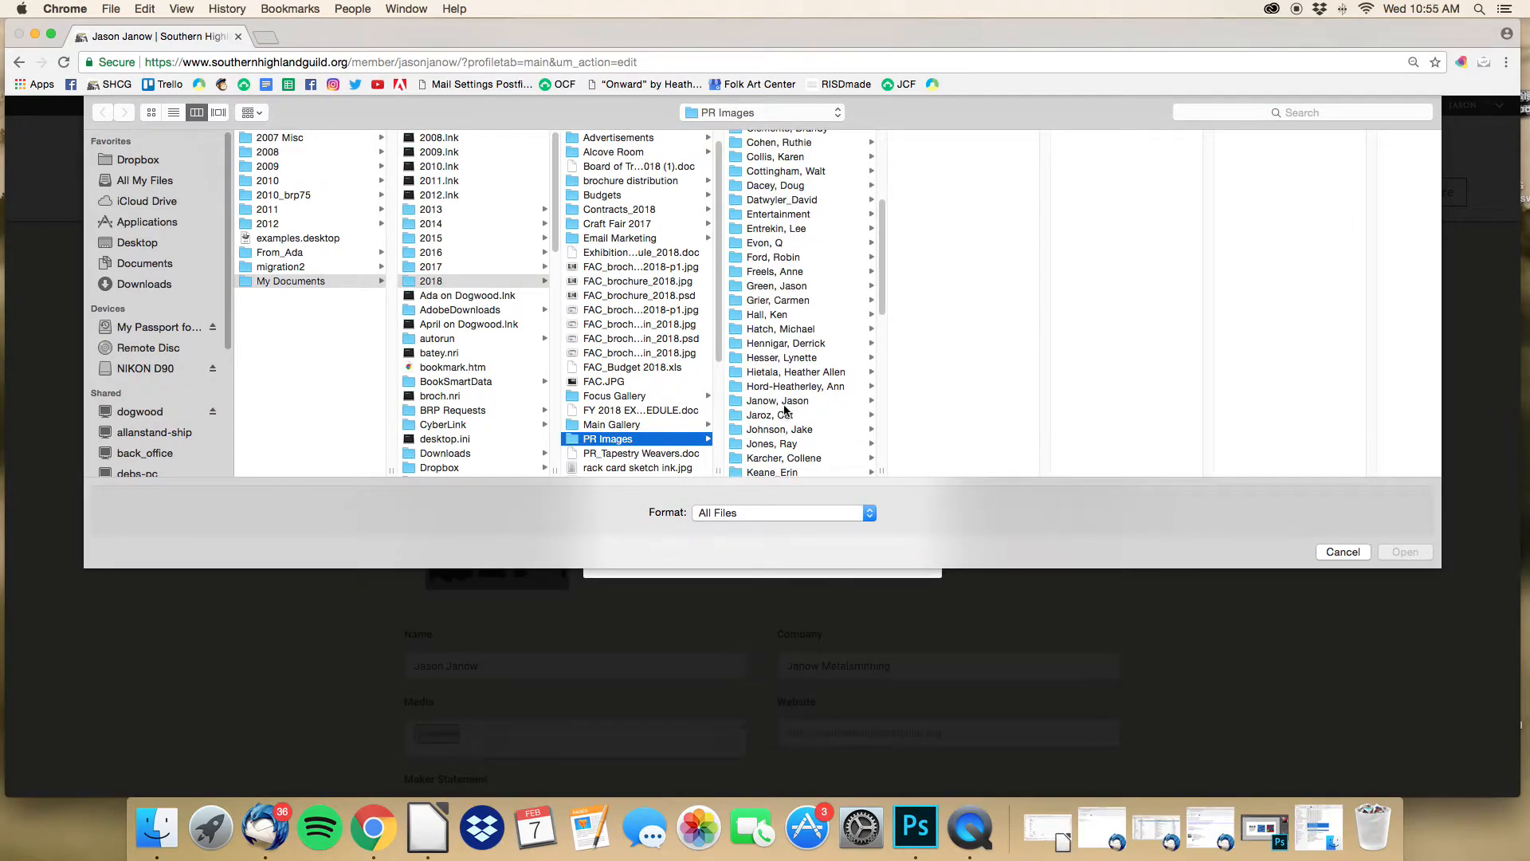
pyautogui.click(785, 404)
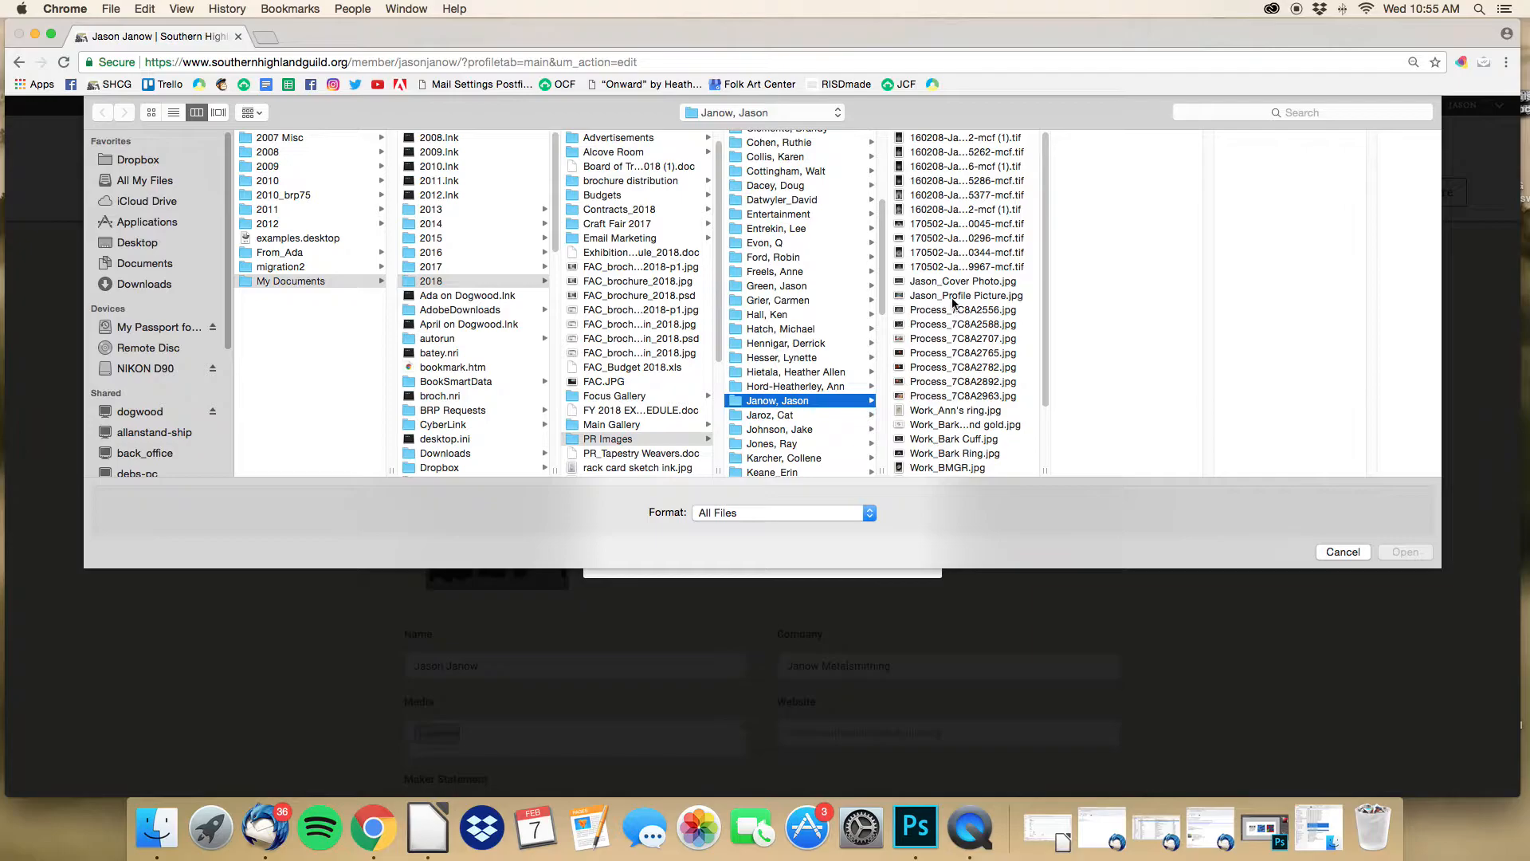
pyautogui.click(958, 296)
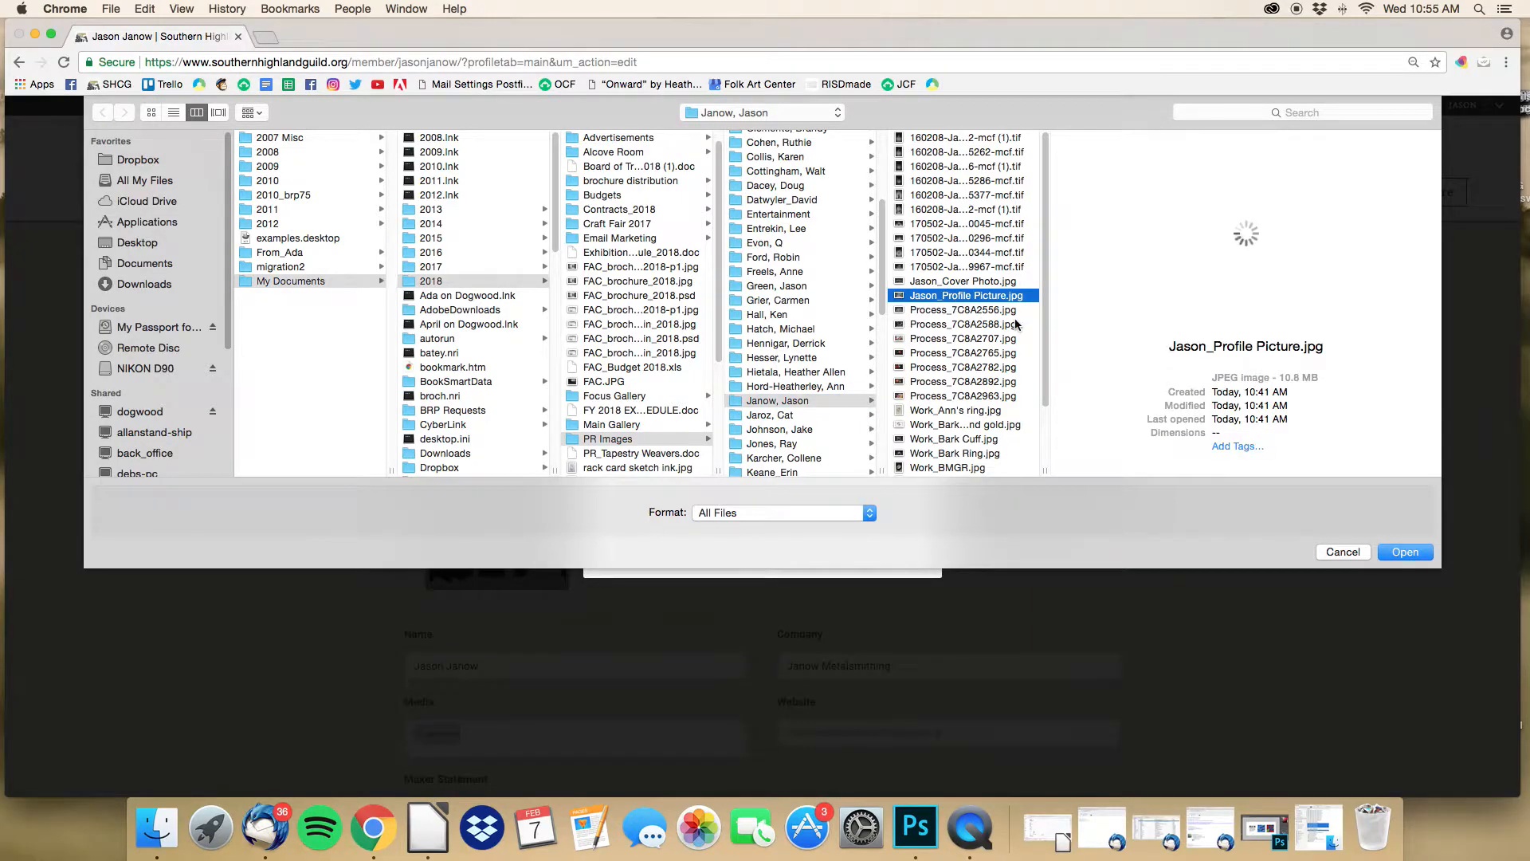
pyautogui.click(1405, 552)
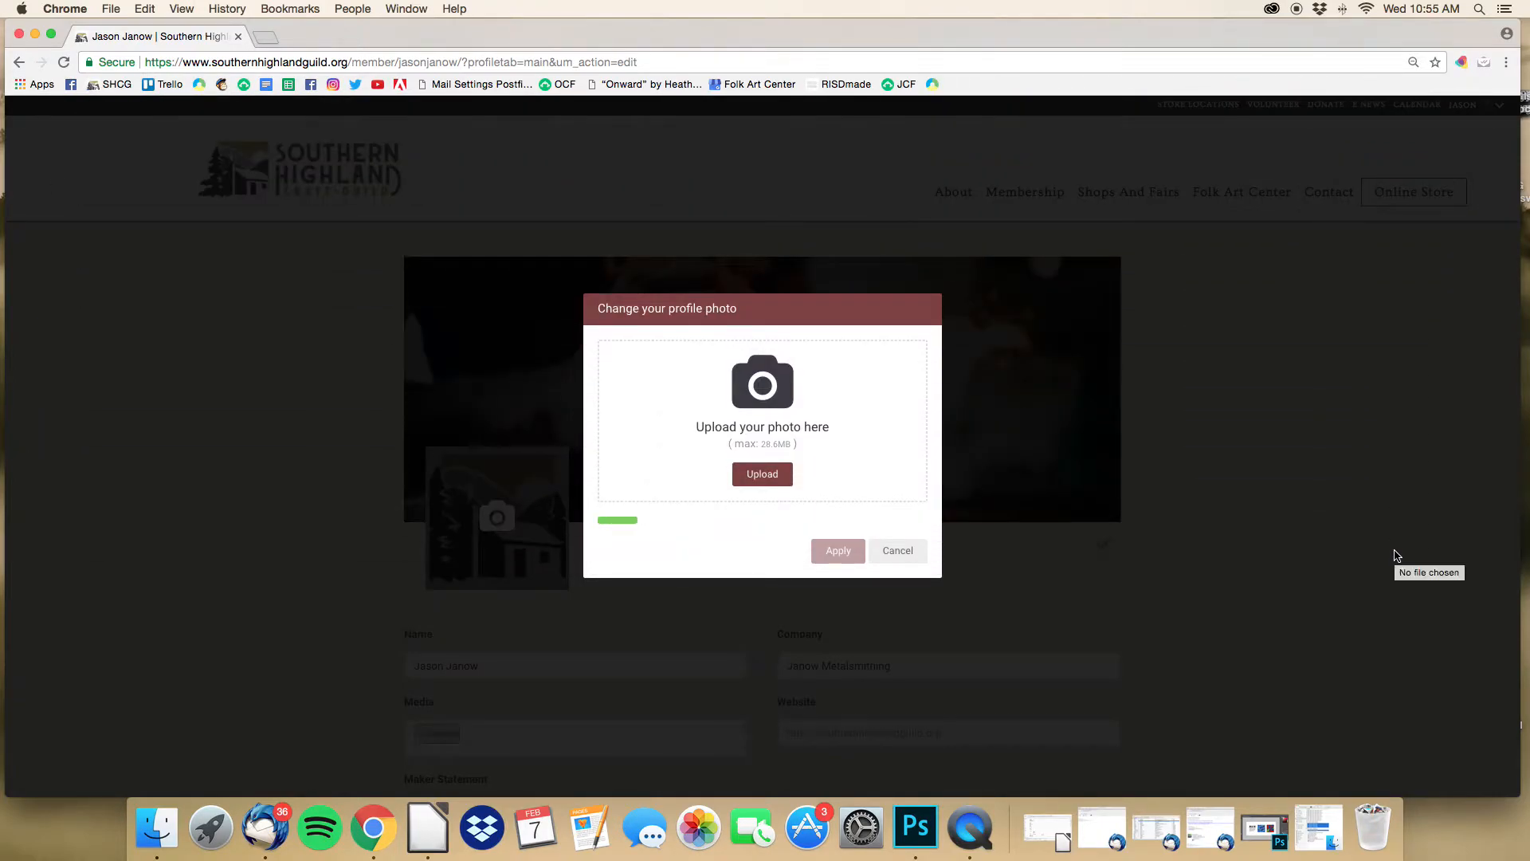
# Step: Frame the crop box around the member in the workshop photo and apply it as the profile picture
pyautogui.moveTo(732, 445); pyautogui.dragTo(802, 445)
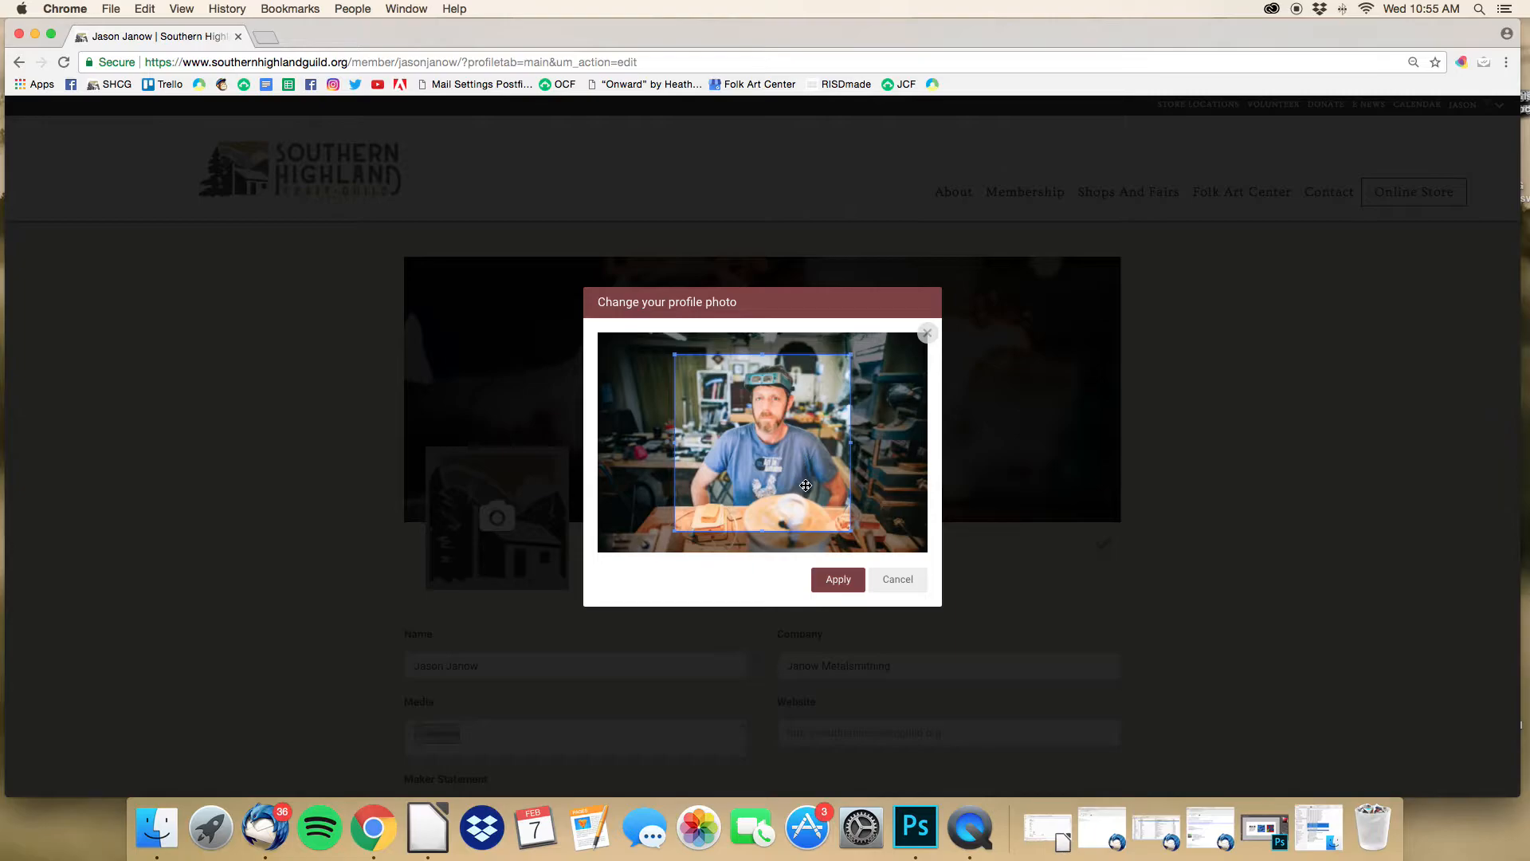
pyautogui.moveTo(806, 485)
pyautogui.mouseDown()
pyautogui.moveTo(702, 451)
pyautogui.moveTo(832, 502)
pyautogui.moveTo(780, 476)
pyautogui.mouseUp()
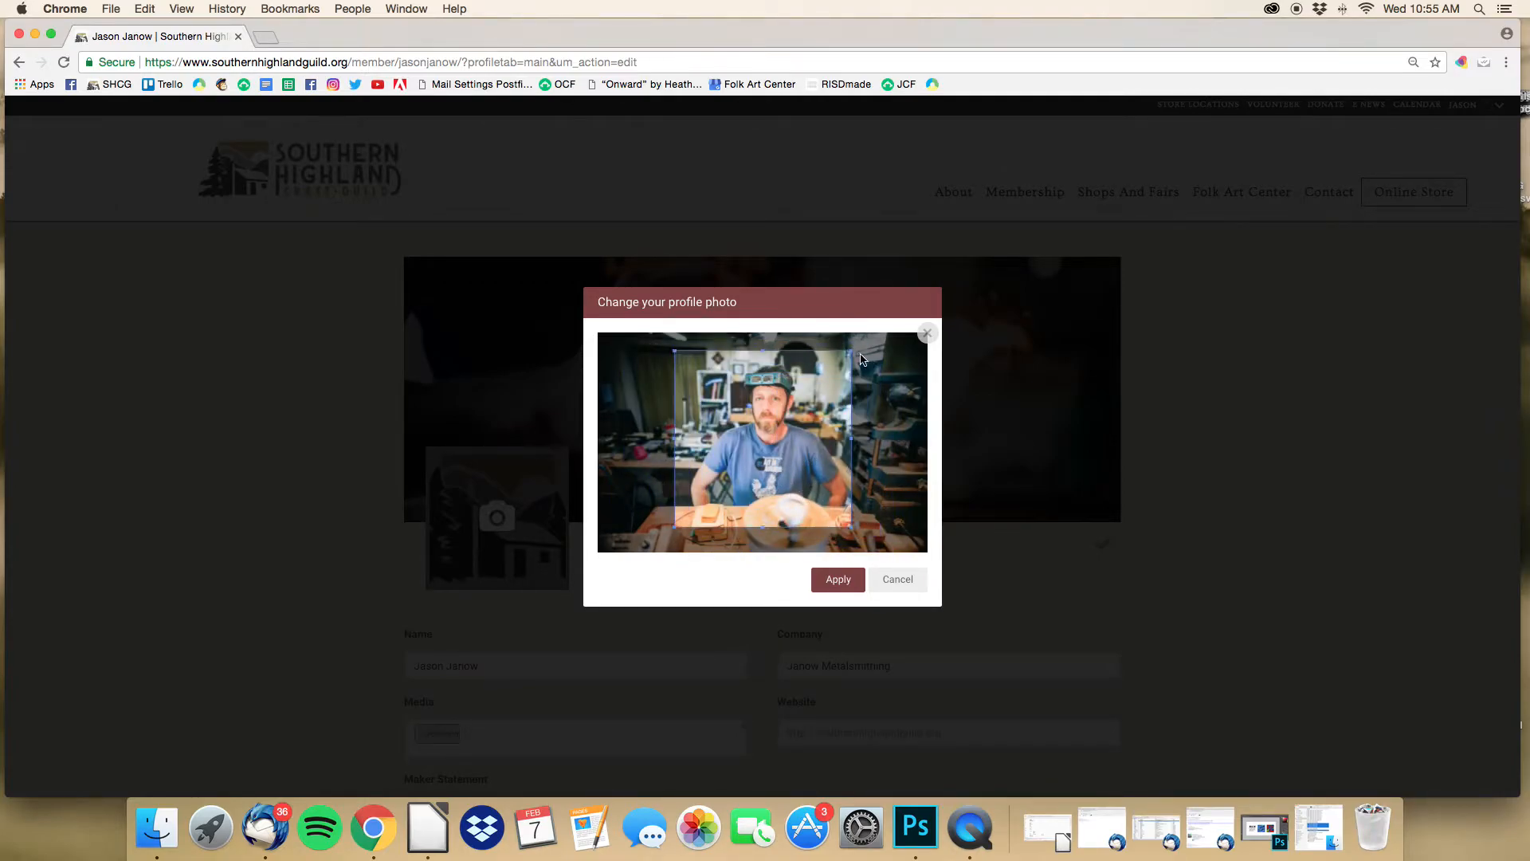
pyautogui.moveTo(852, 351); pyautogui.dragTo(794, 400)
pyautogui.moveTo(705, 488); pyautogui.dragTo(629, 550)
pyautogui.moveTo(708, 487); pyautogui.dragTo(703, 470)
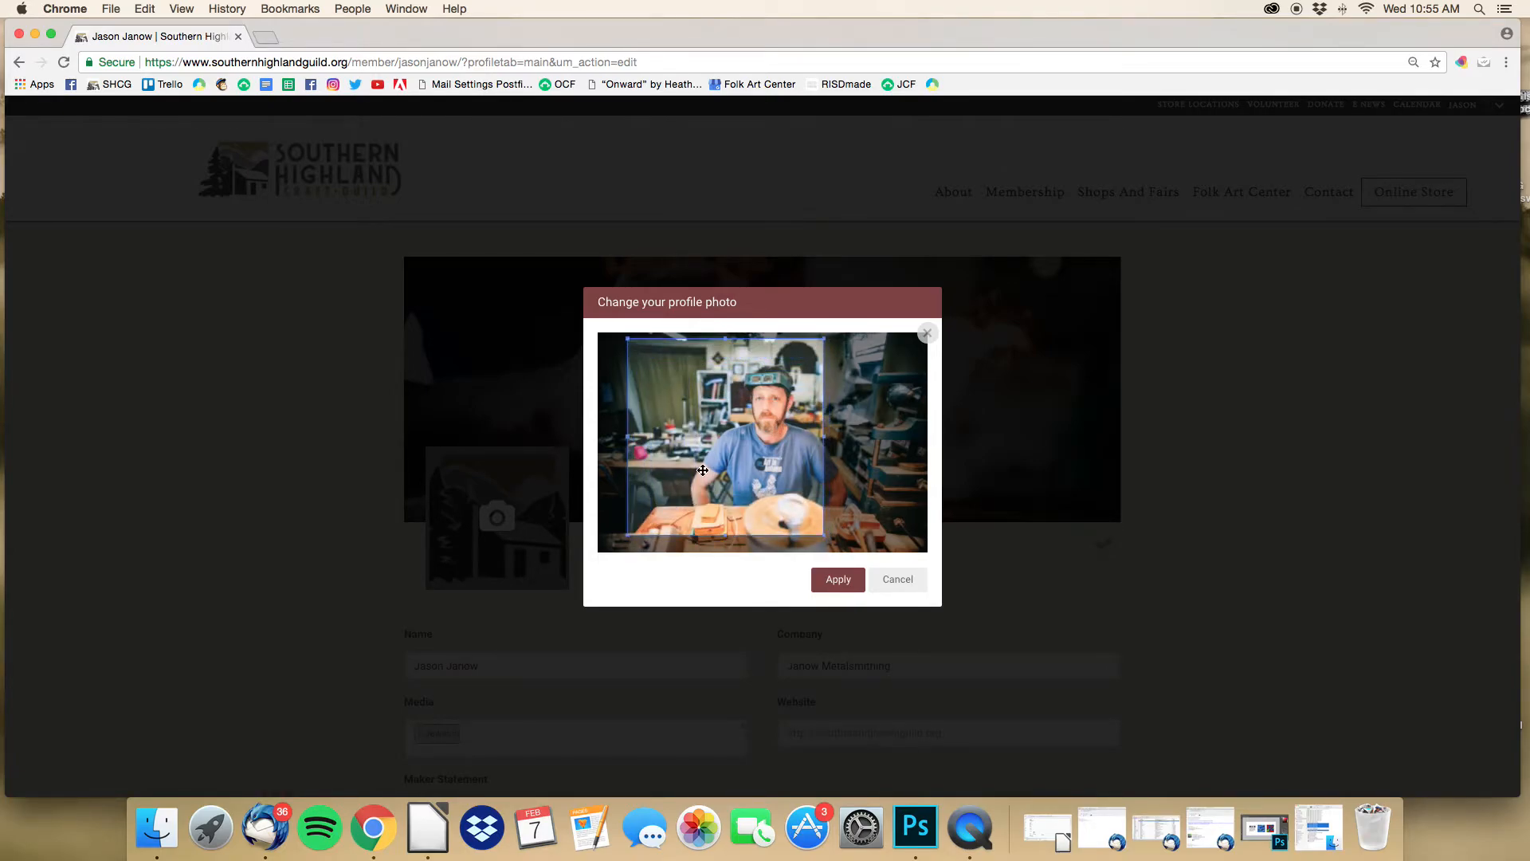
pyautogui.moveTo(730, 421); pyautogui.dragTo(772, 420)
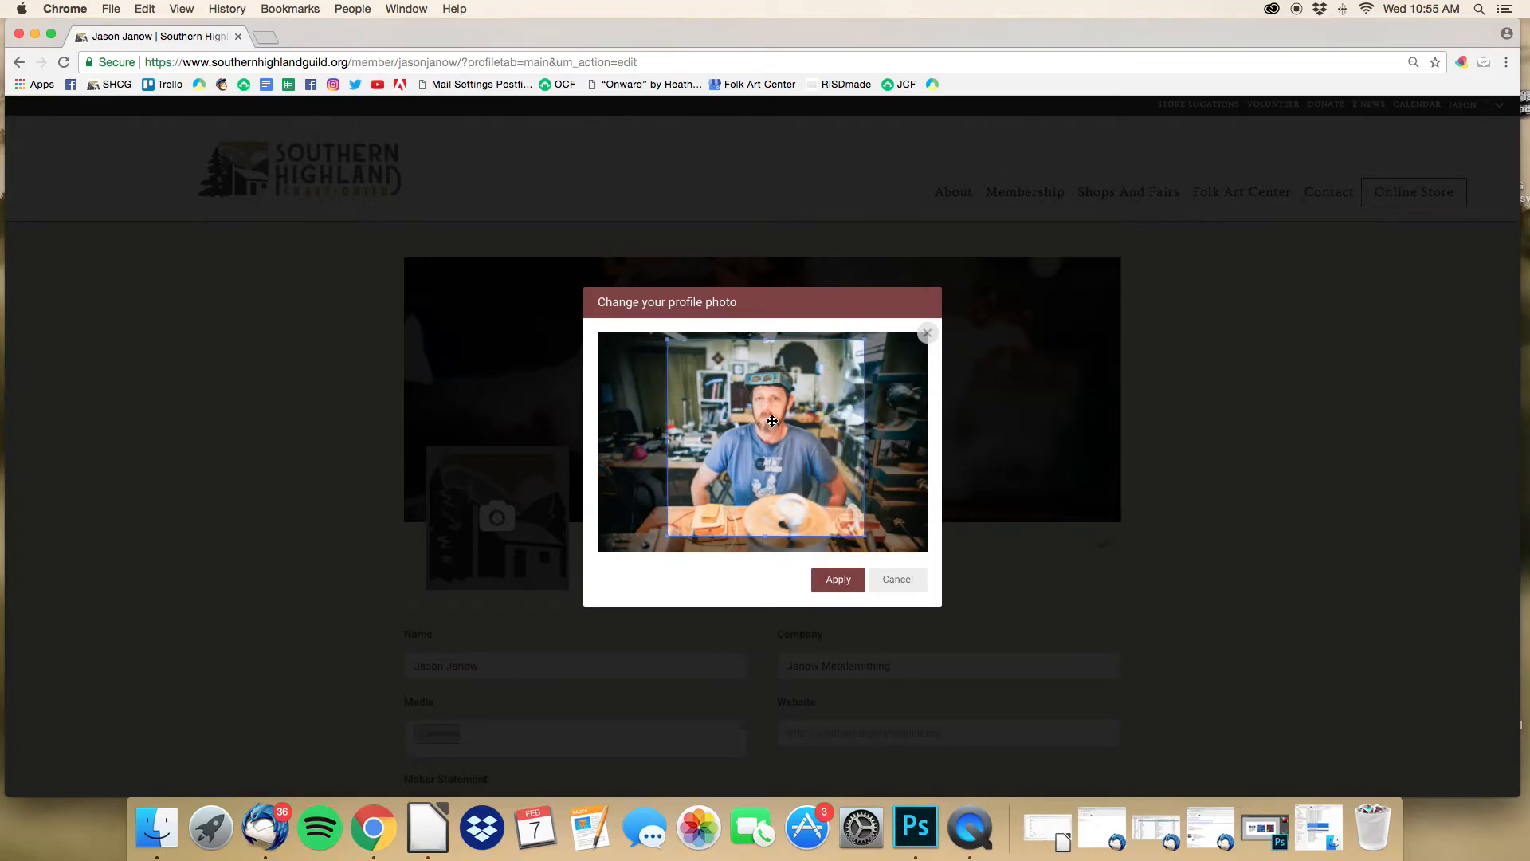
pyautogui.moveTo(866, 534); pyautogui.dragTo(821, 488)
pyautogui.moveTo(780, 463); pyautogui.dragTo(804, 468)
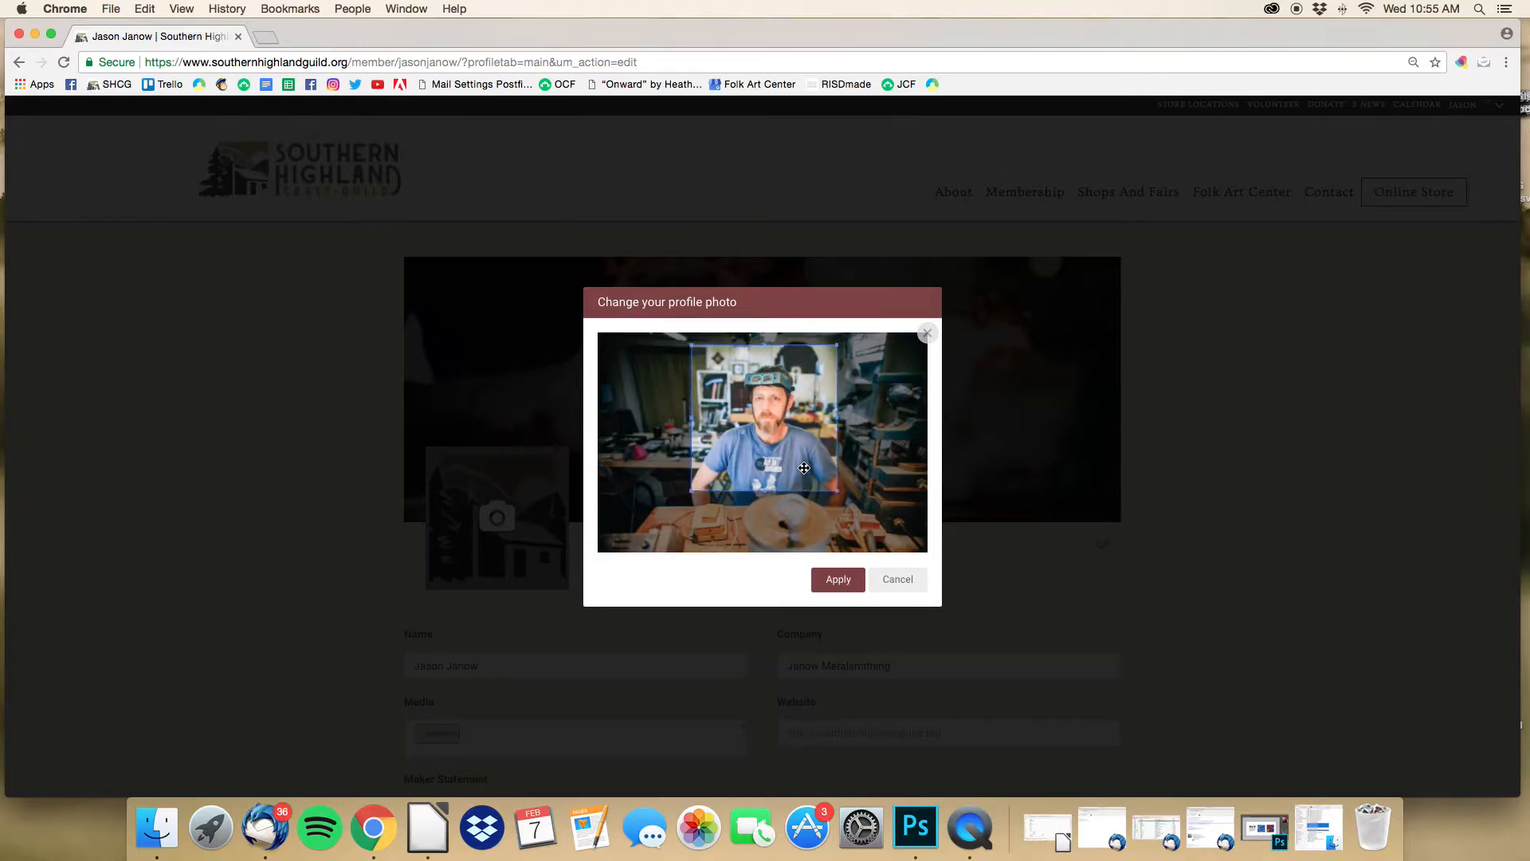
pyautogui.click(837, 580)
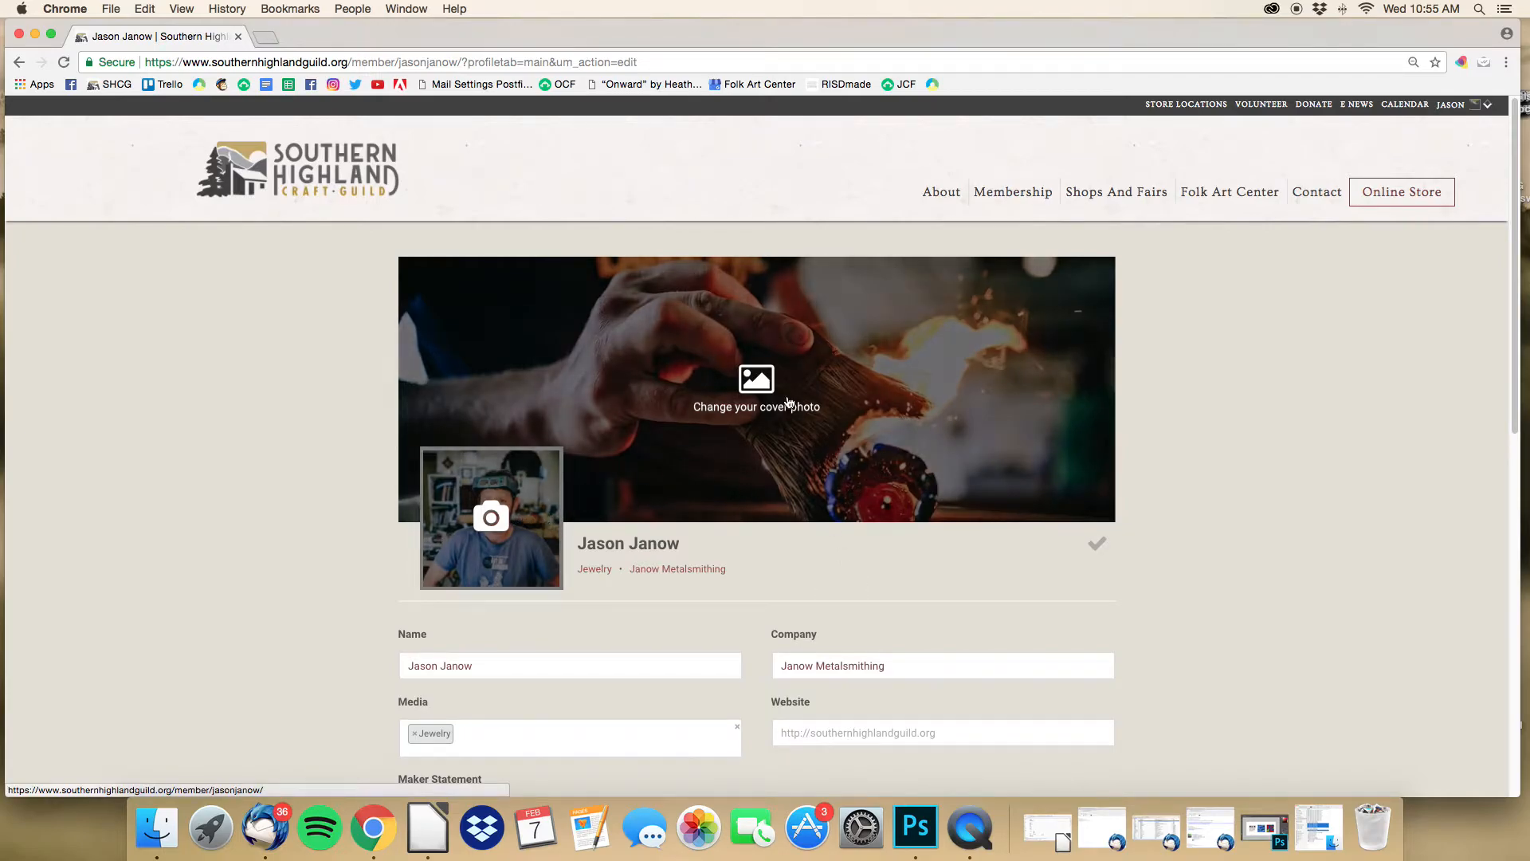
# Step: Upload the two-rings image as the cover photo, shift the crop up onto the rings, and apply
pyautogui.click(763, 387)
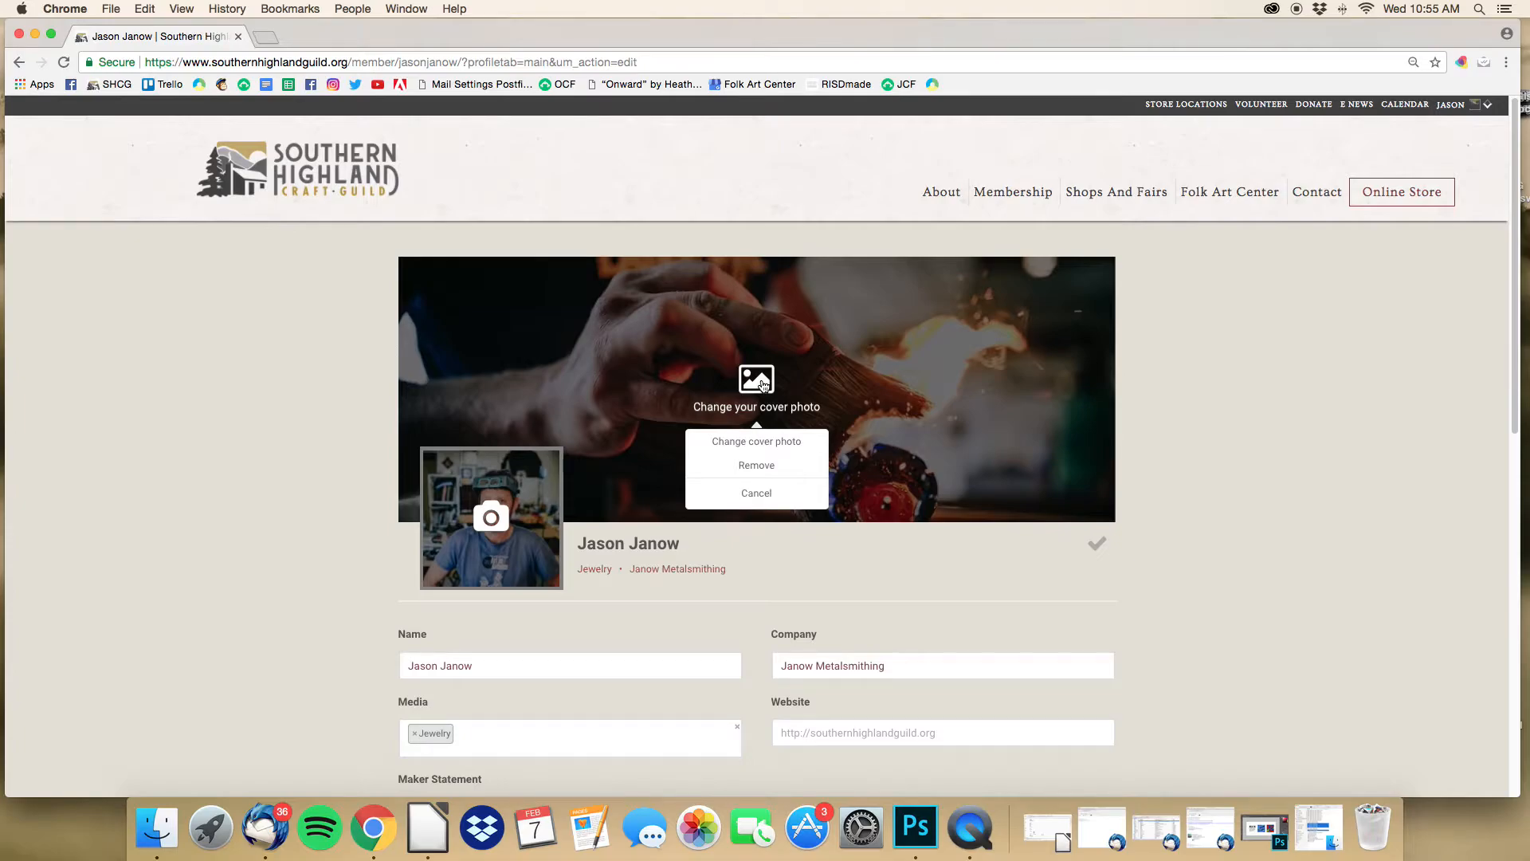
pyautogui.click(760, 444)
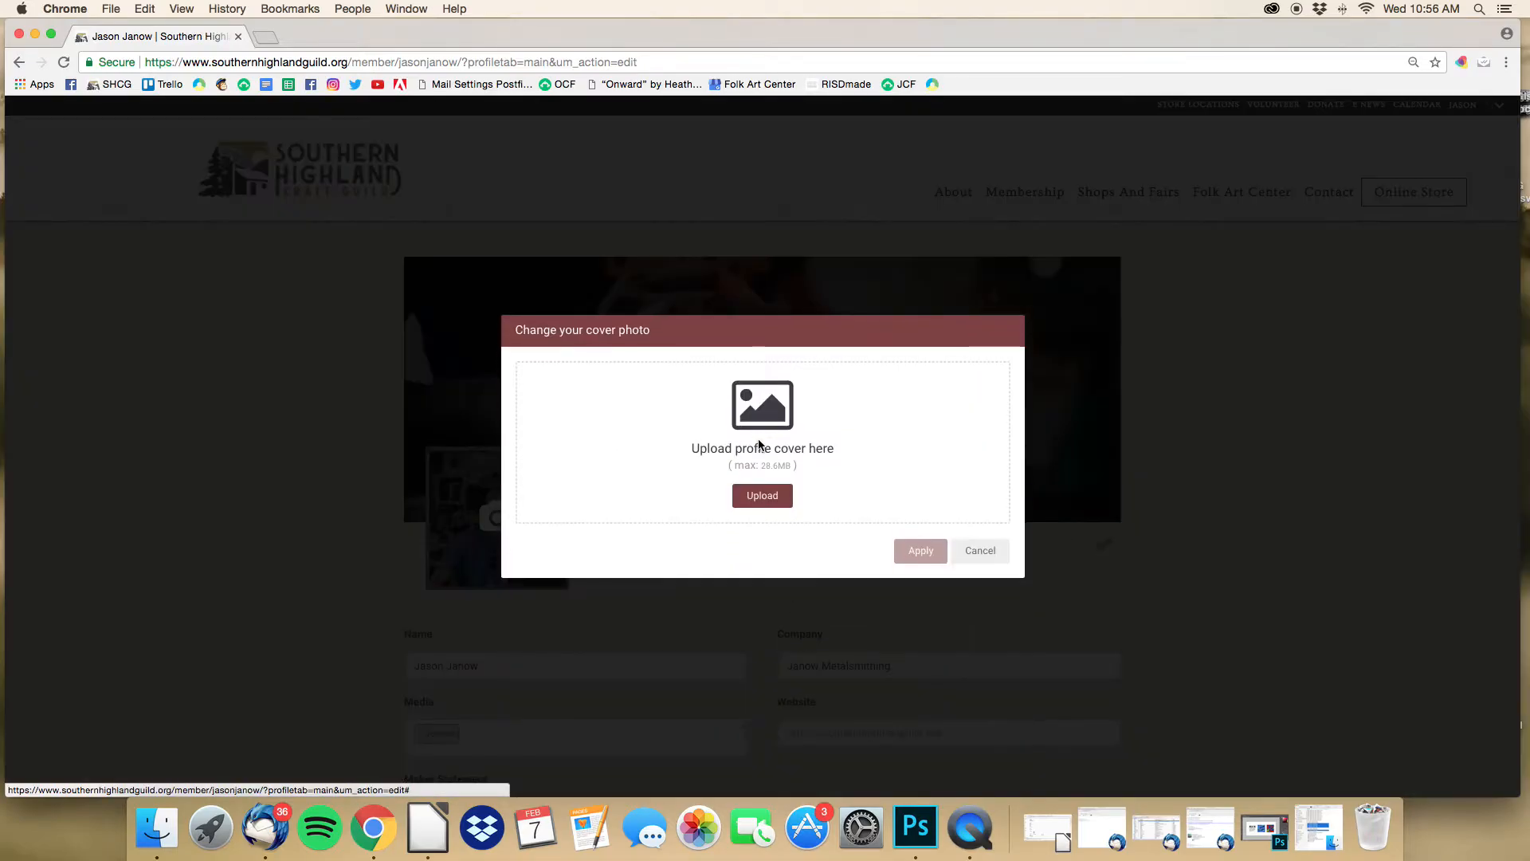
pyautogui.click(759, 496)
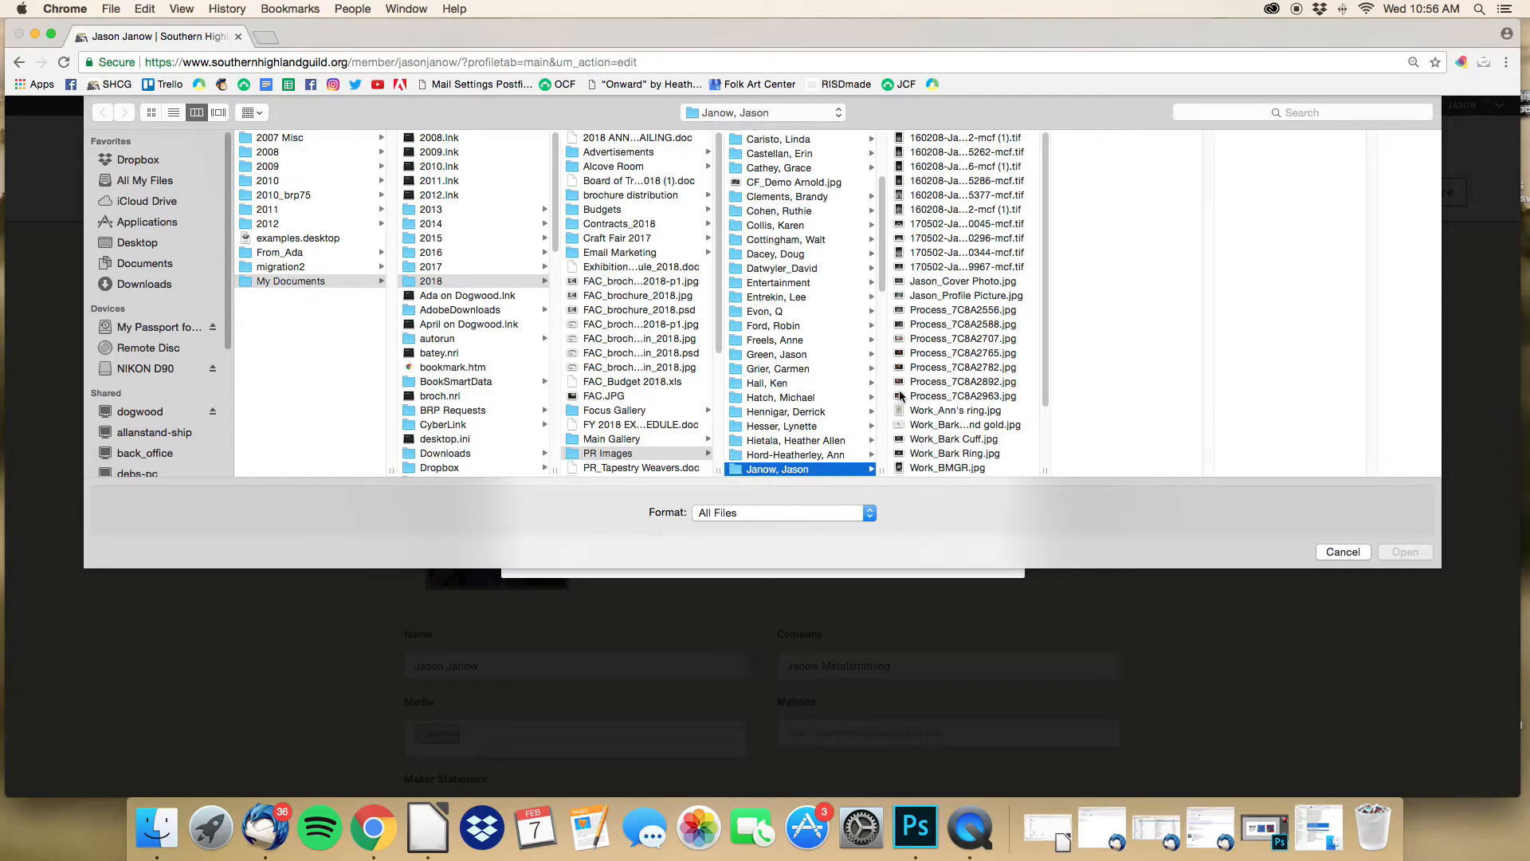
pyautogui.click(969, 283)
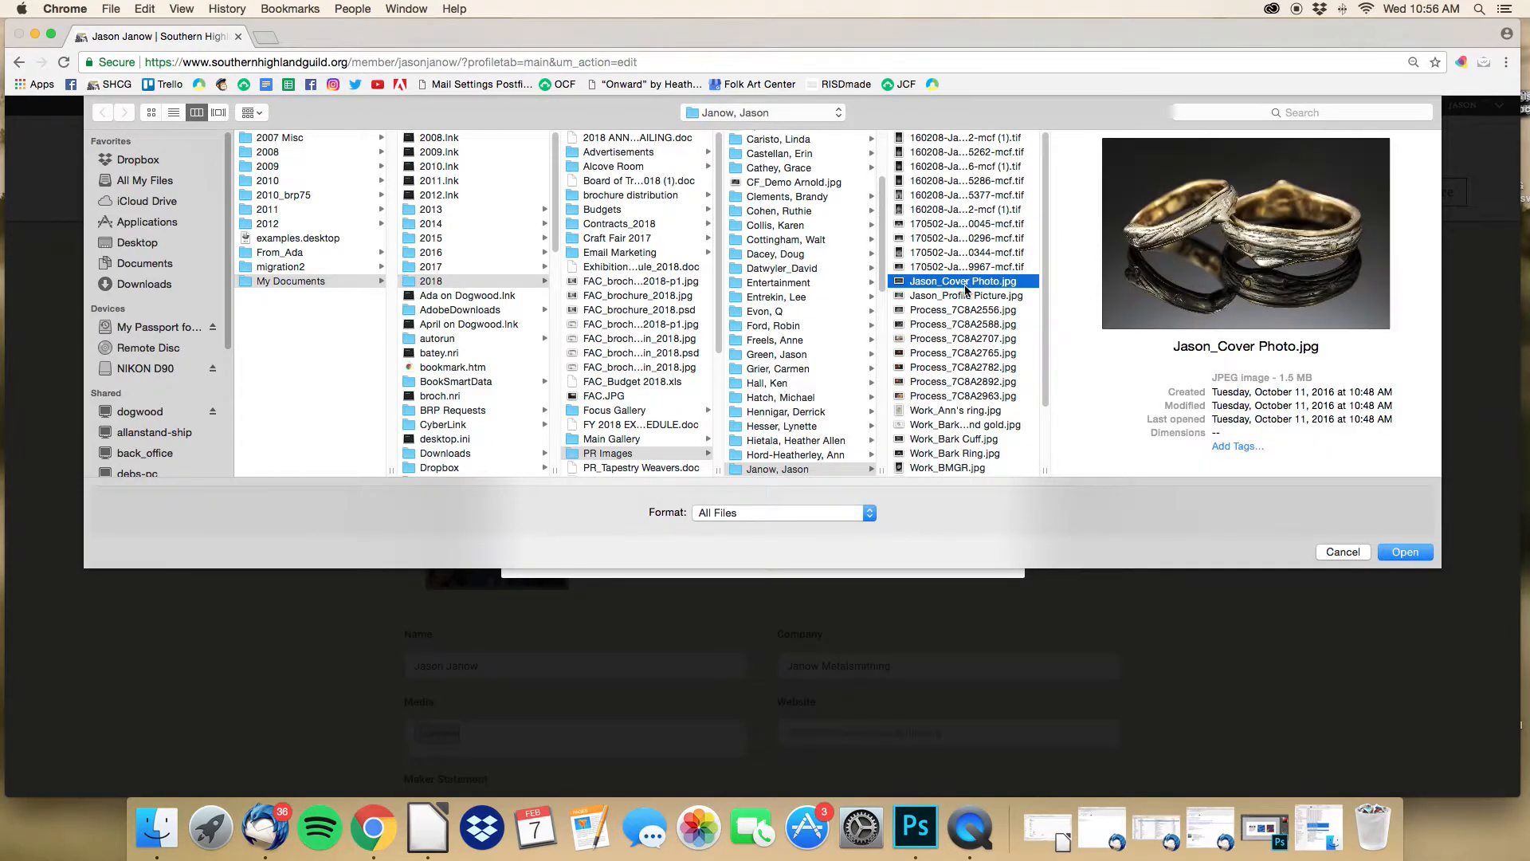
pyautogui.click(1405, 553)
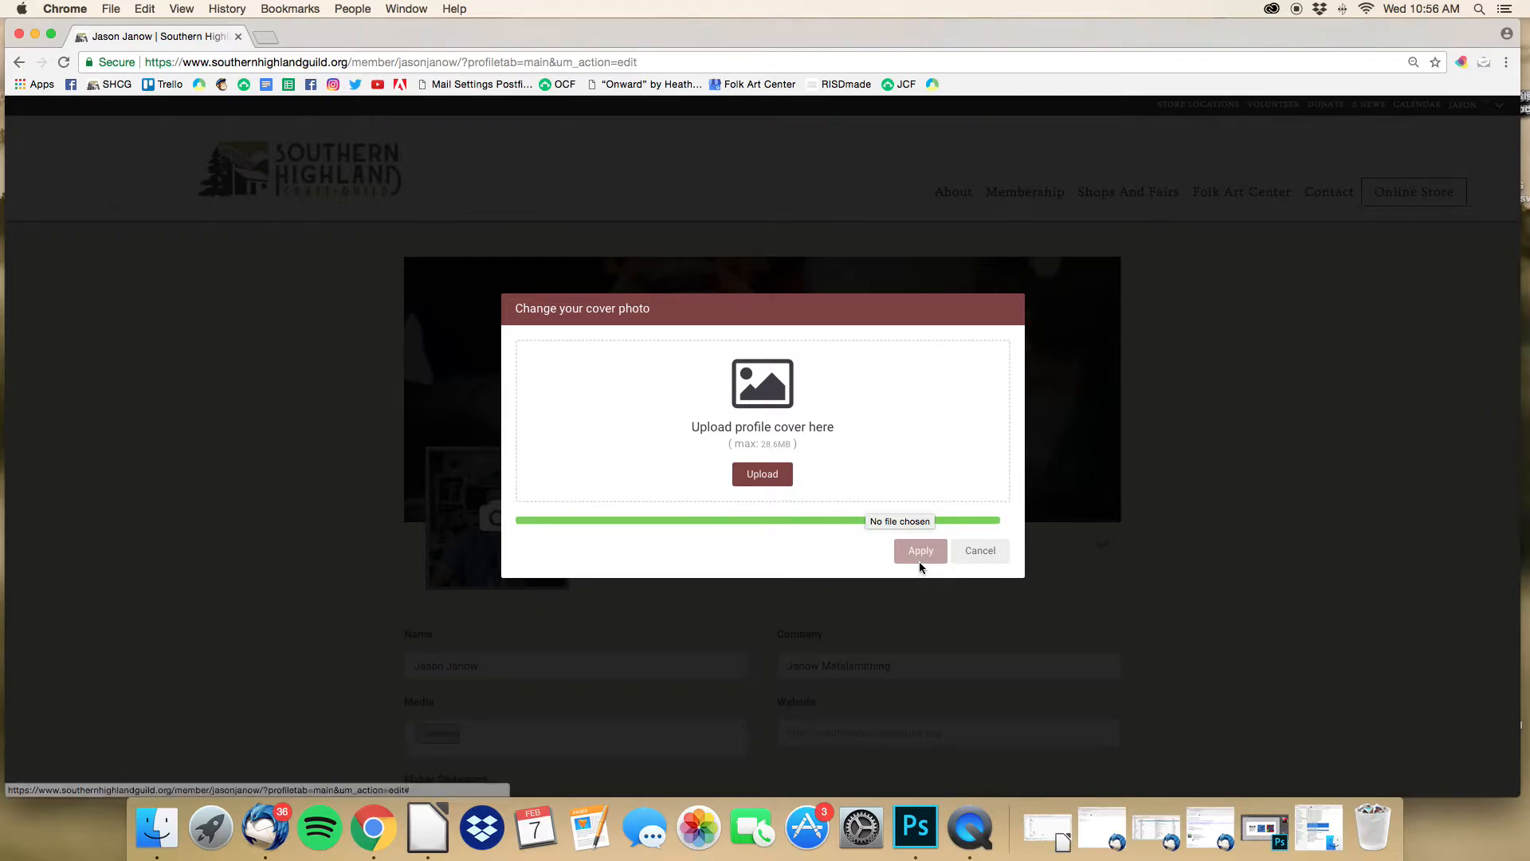
pyautogui.moveTo(849, 515); pyautogui.dragTo(861, 477)
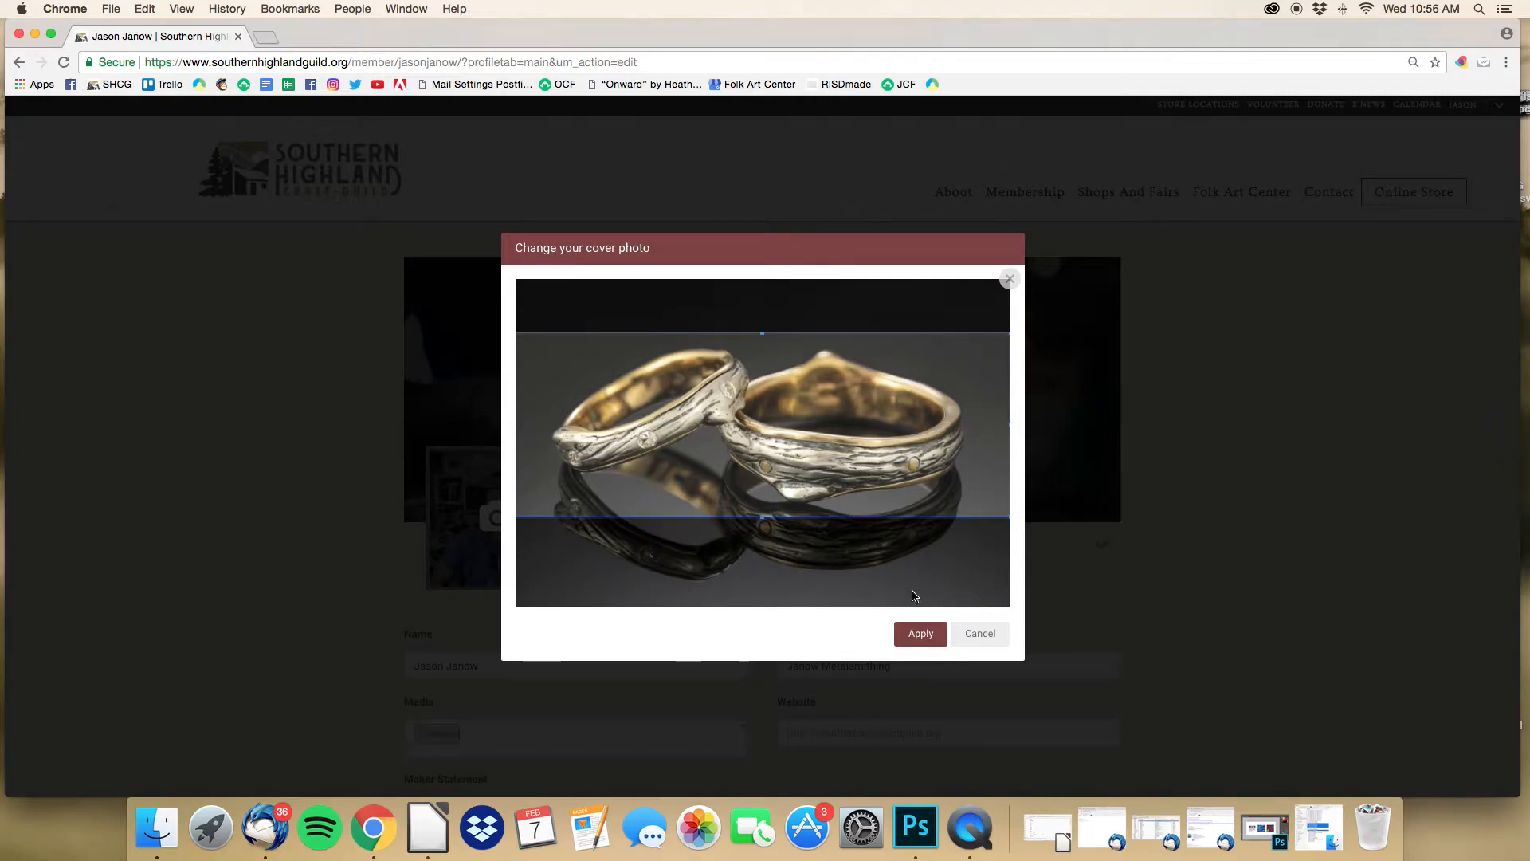
pyautogui.click(918, 633)
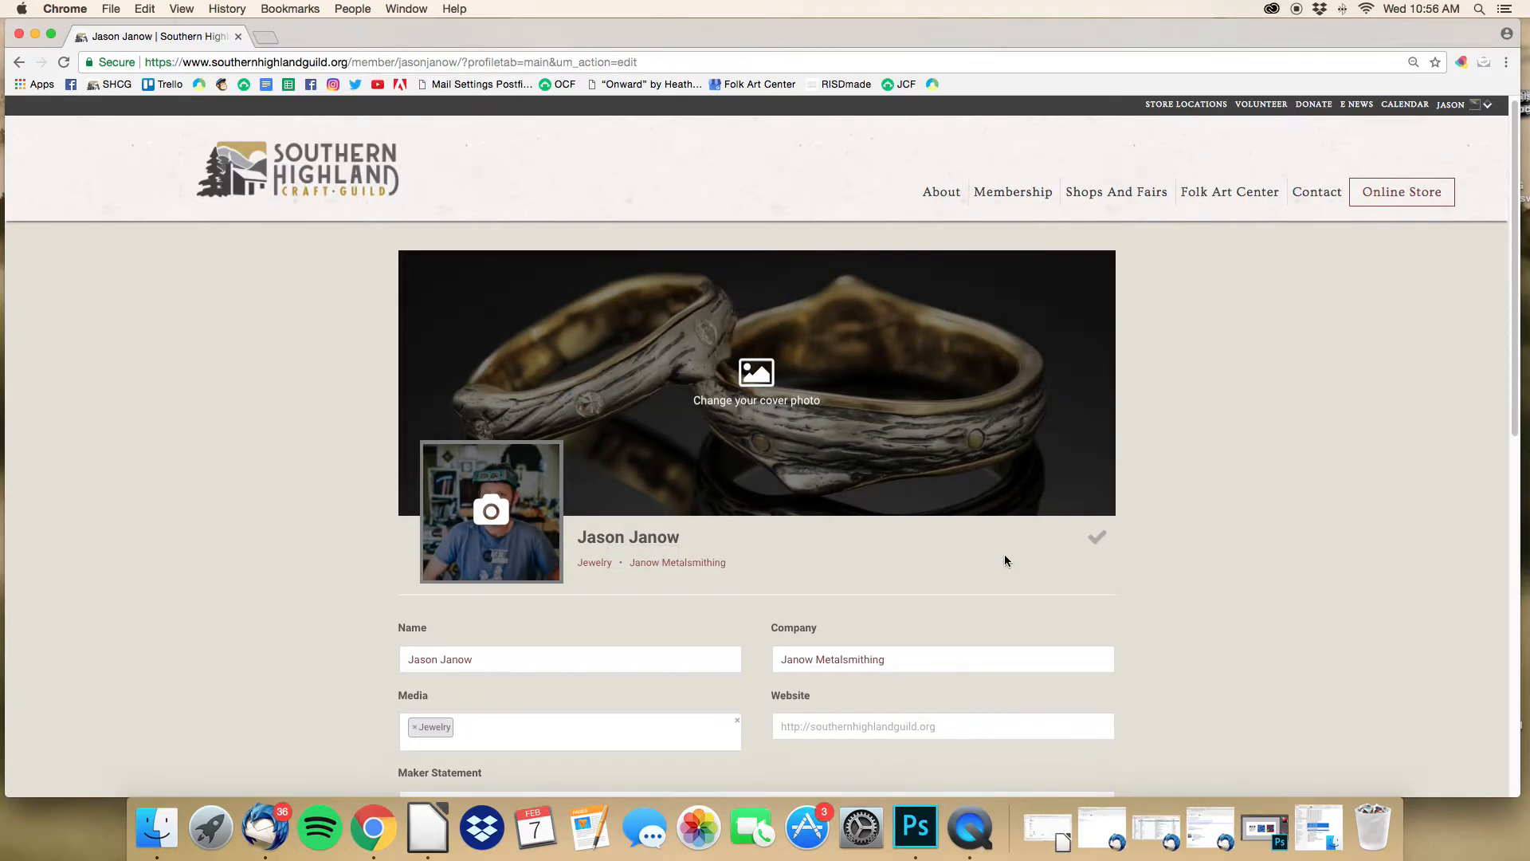
# Step: Save the profile with the new photo and rings cover, then reopen Edit Profile's Media dropdown
pyautogui.click(1097, 546)
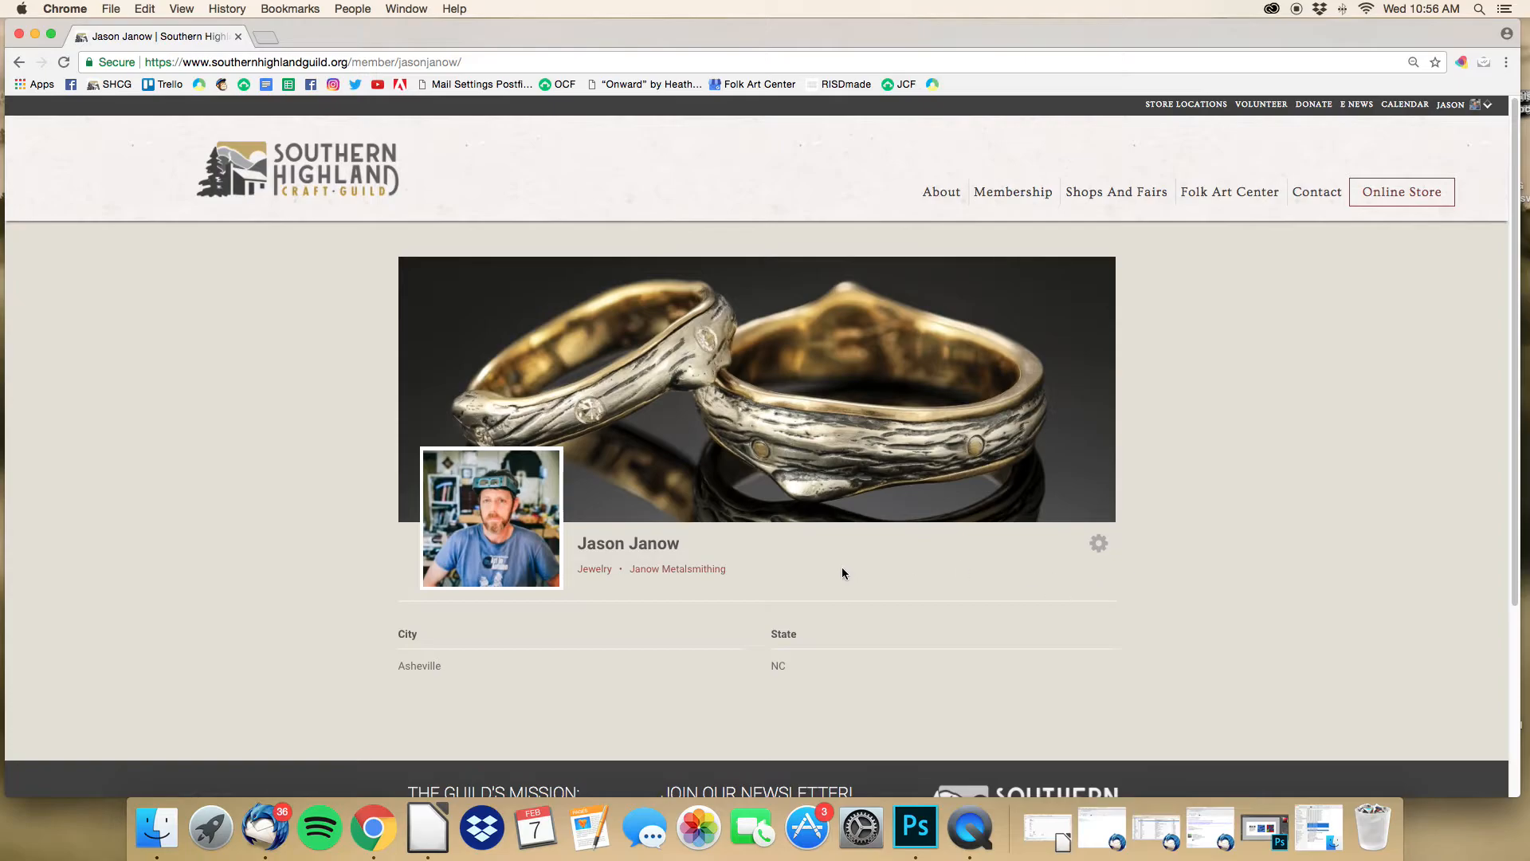
pyautogui.click(1097, 550)
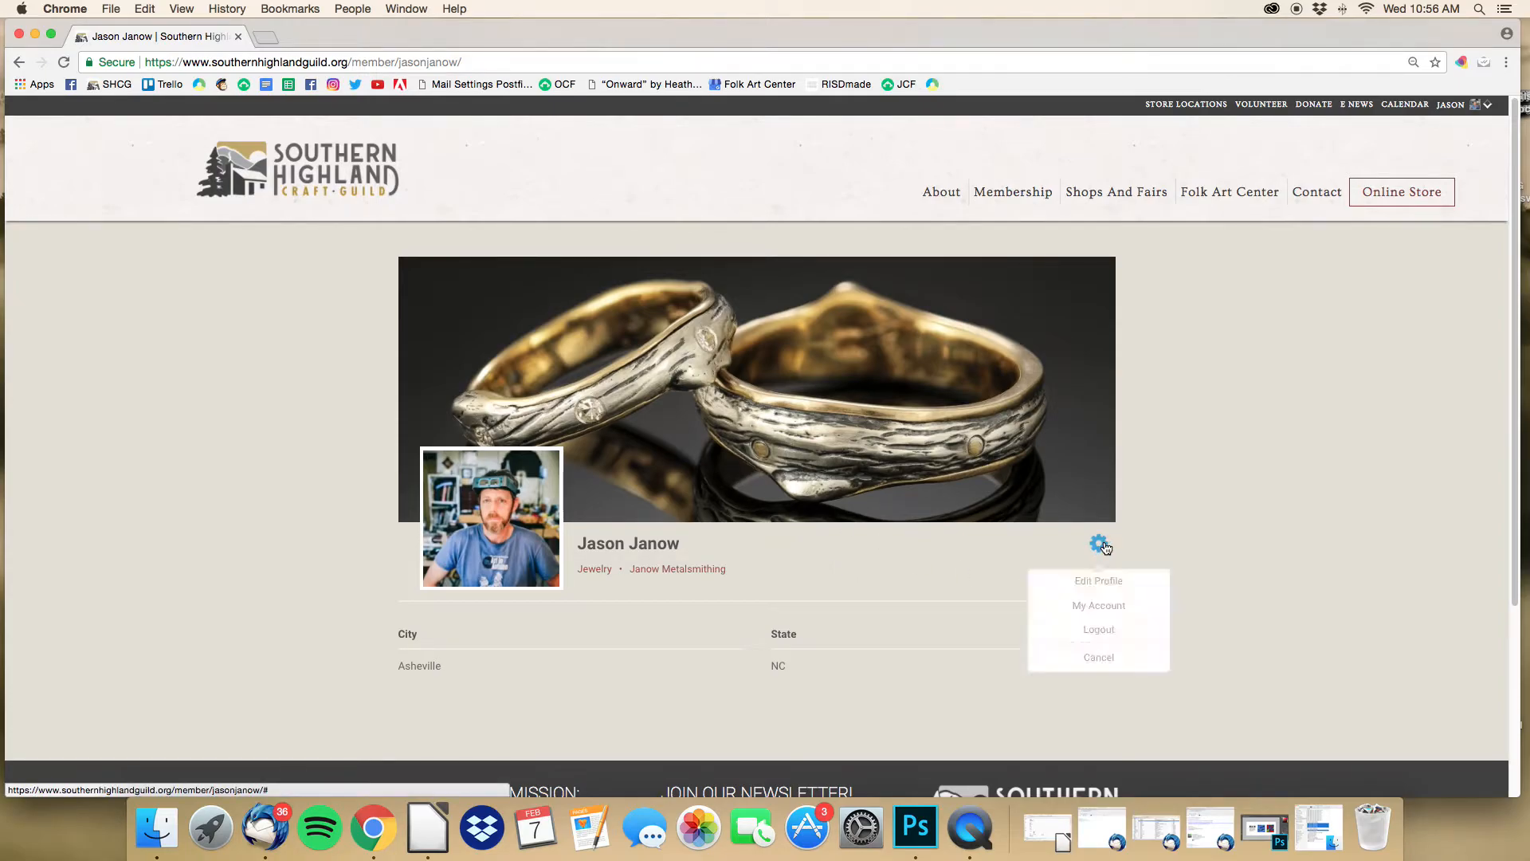
pyautogui.click(1103, 588)
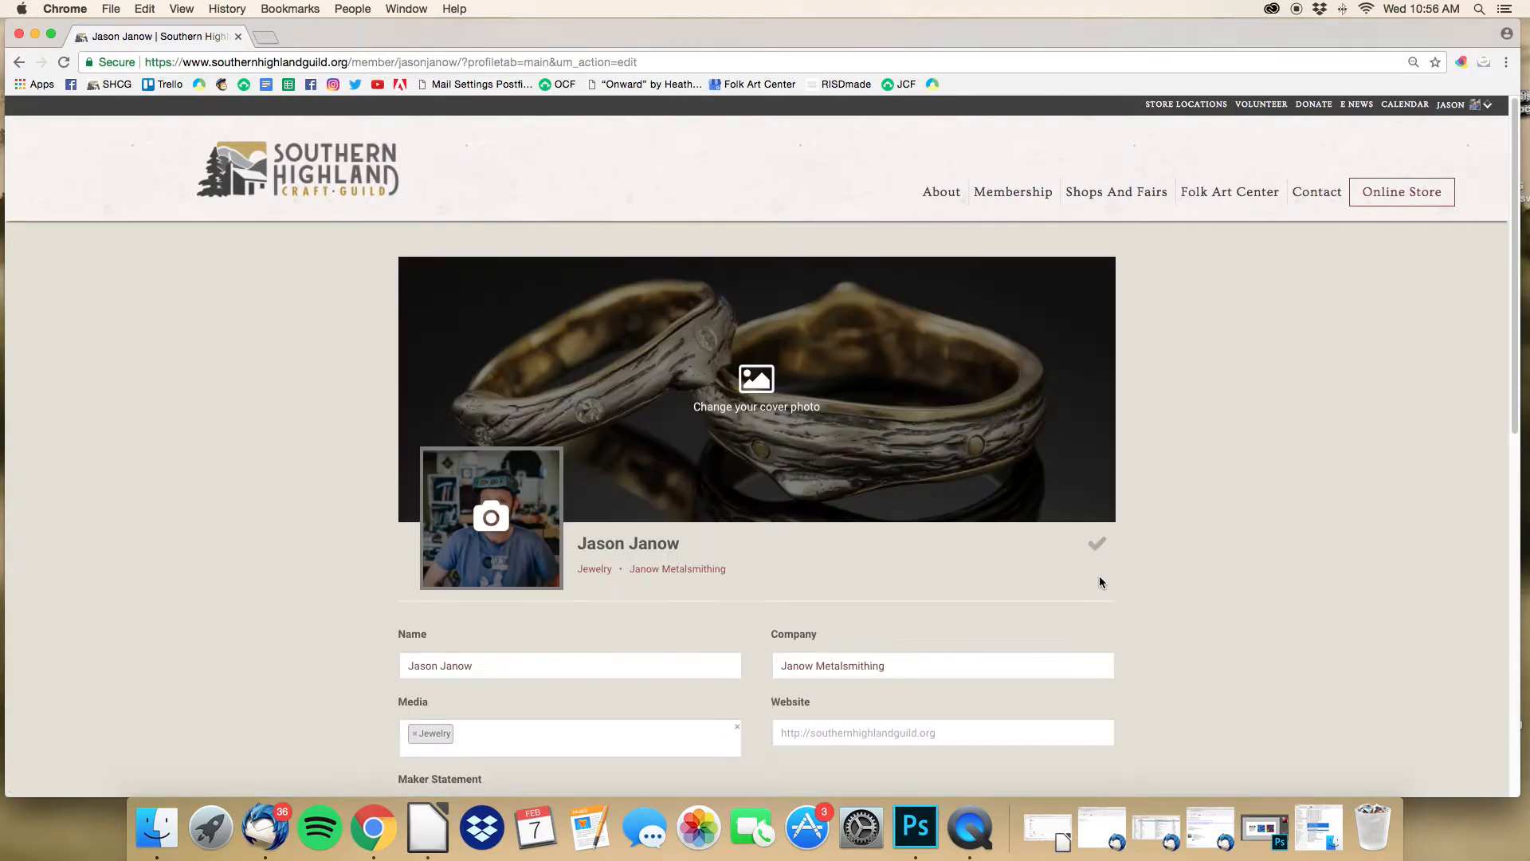
pyautogui.scroll(-3, 987, 582)
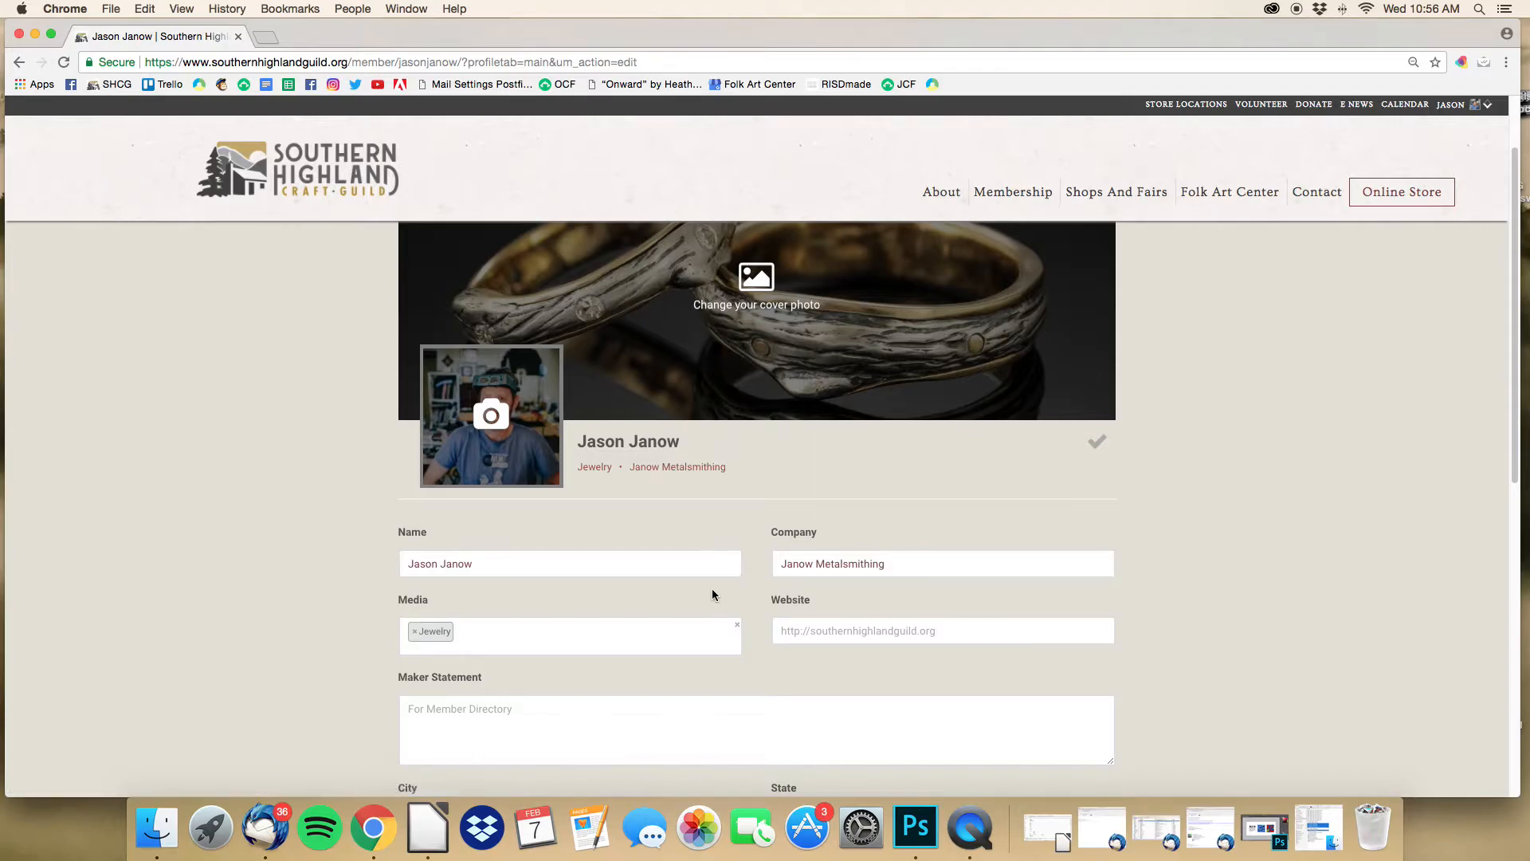
pyautogui.scroll(-2, 658, 563)
pyautogui.click(641, 568)
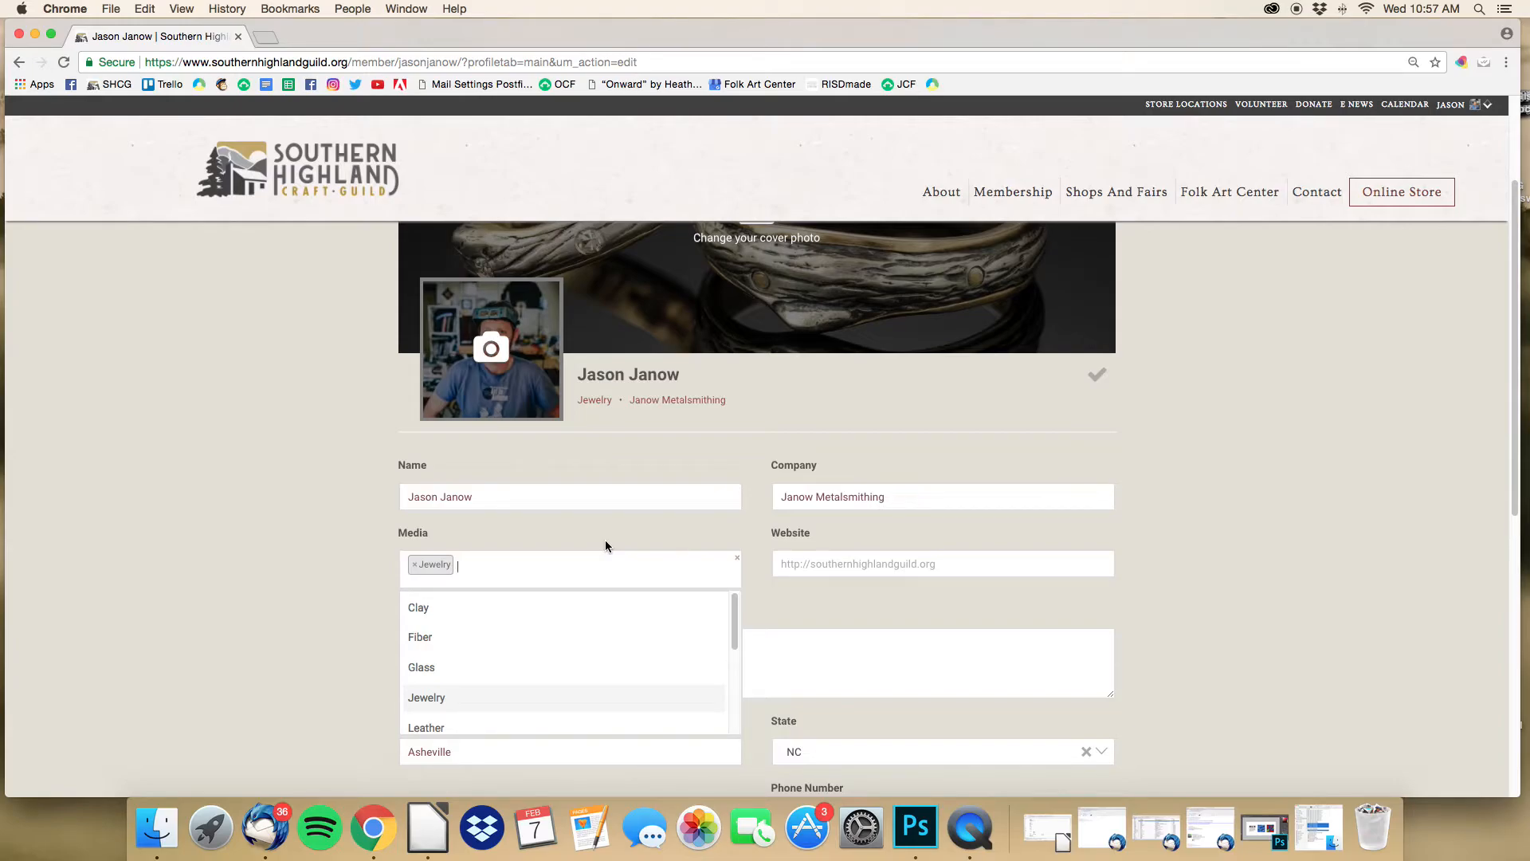
# Step: Clear the Clay and Jewelry media tags and add Jewelry back as the only Media entry
pyautogui.click(424, 610)
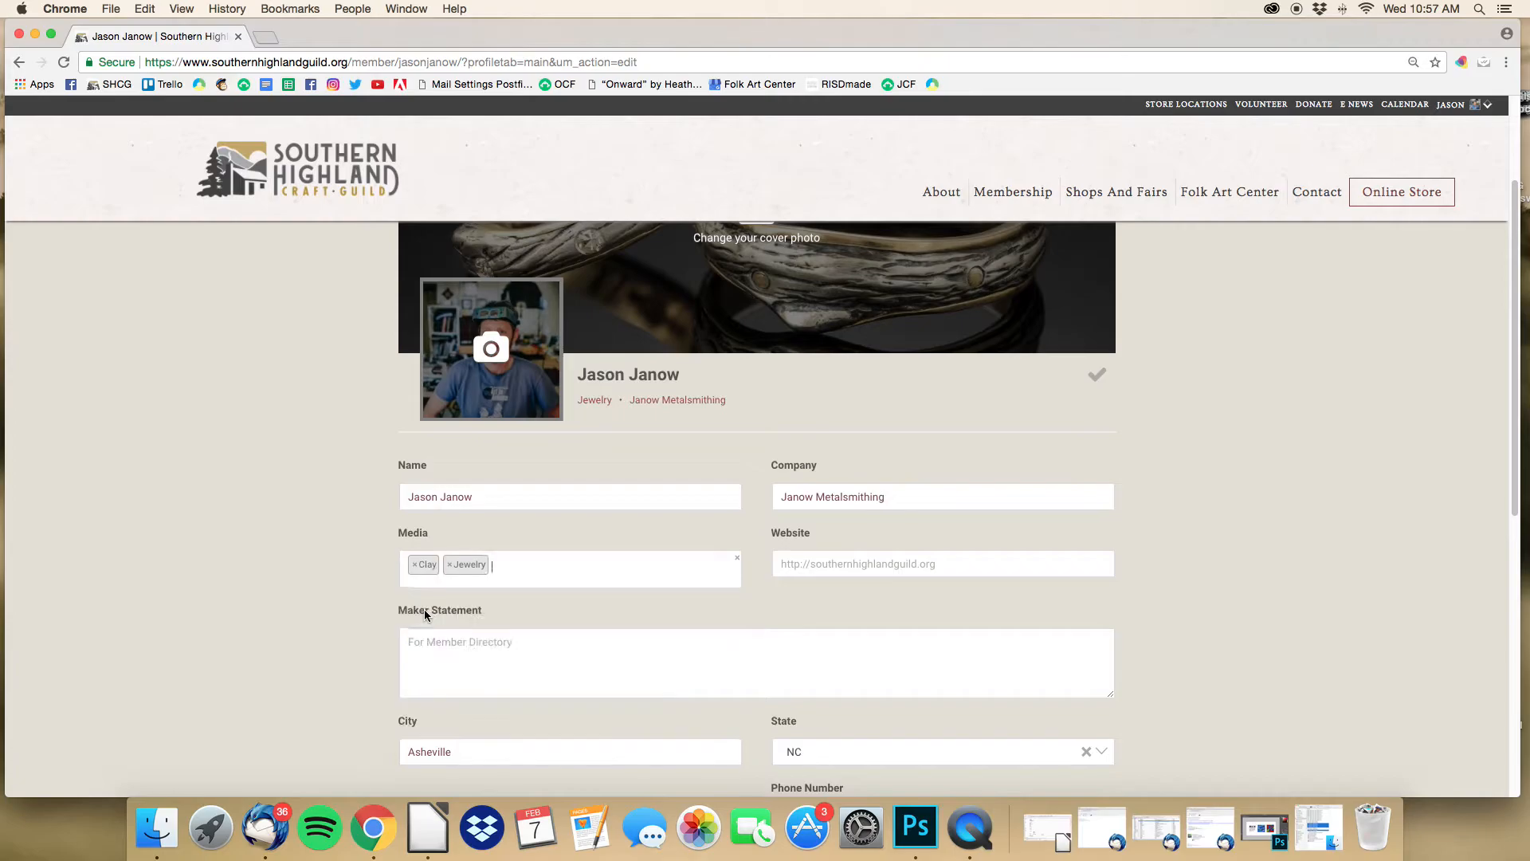
pyautogui.click(416, 568)
pyautogui.click(416, 566)
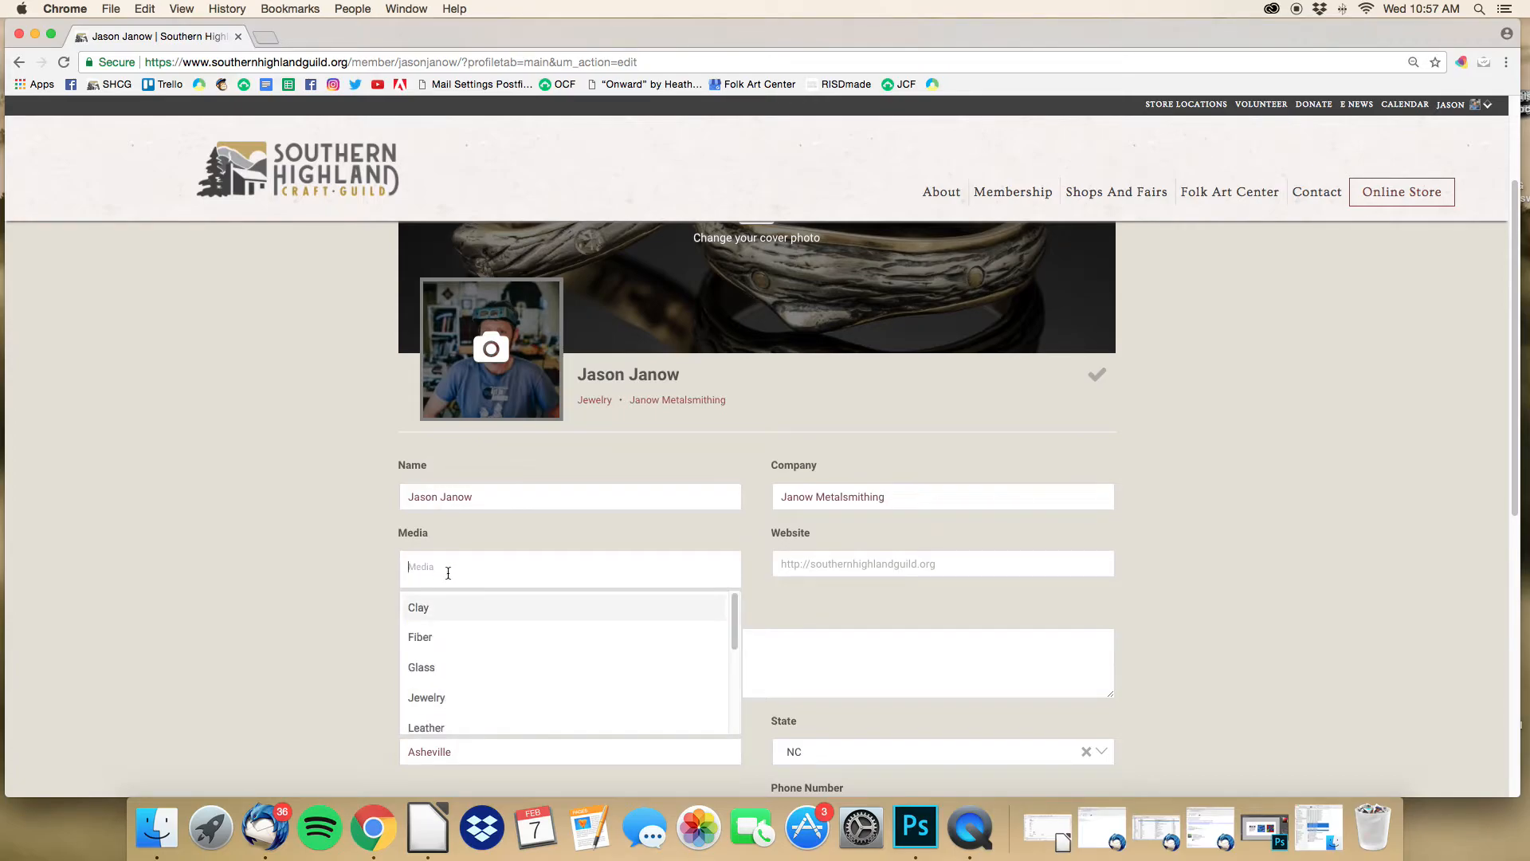
pyautogui.write('Jew')
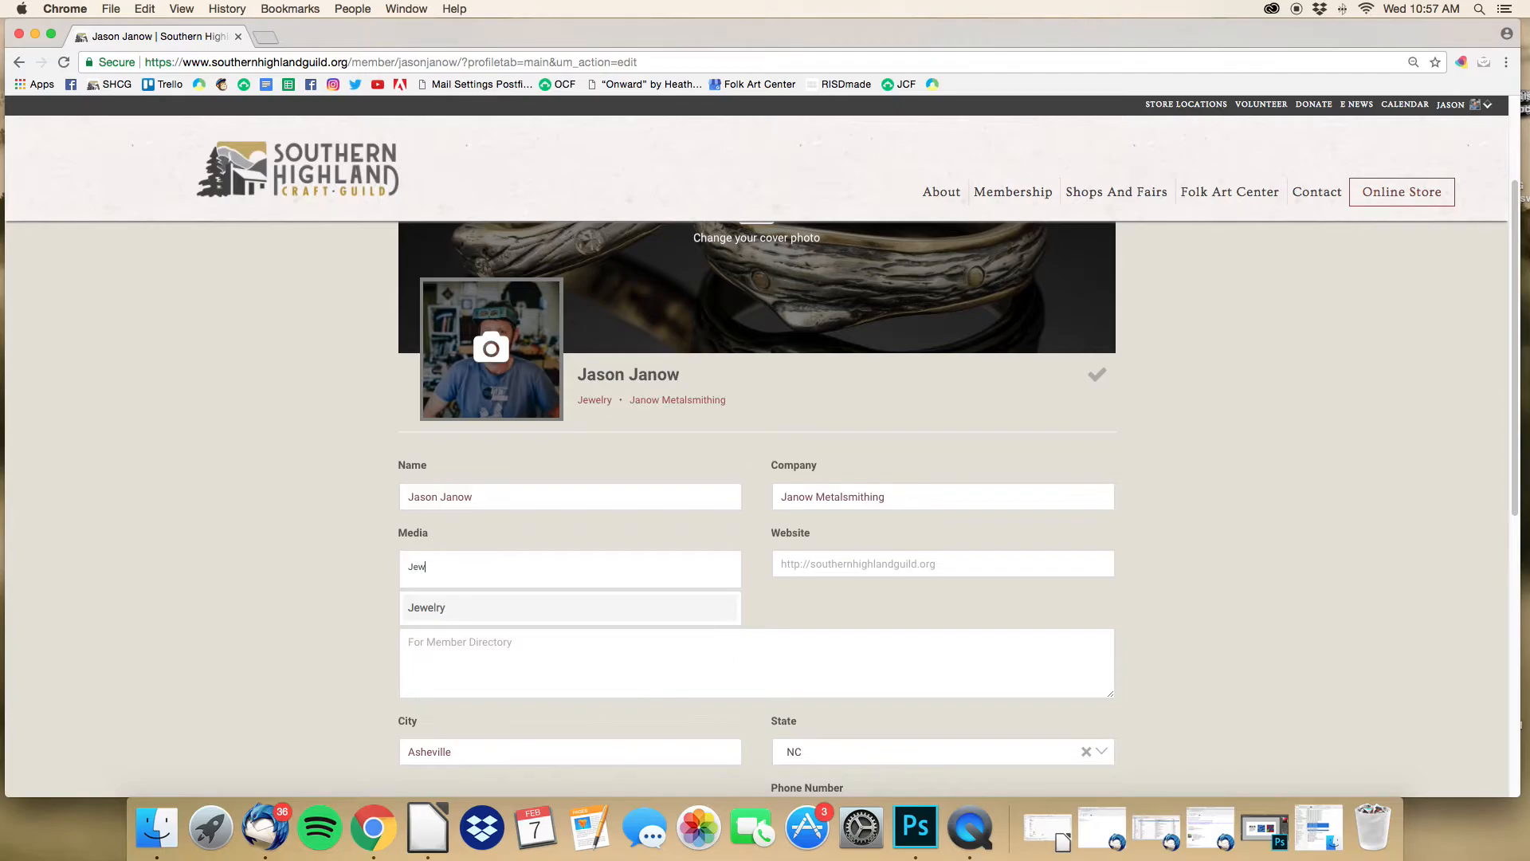
pyautogui.press('Return')
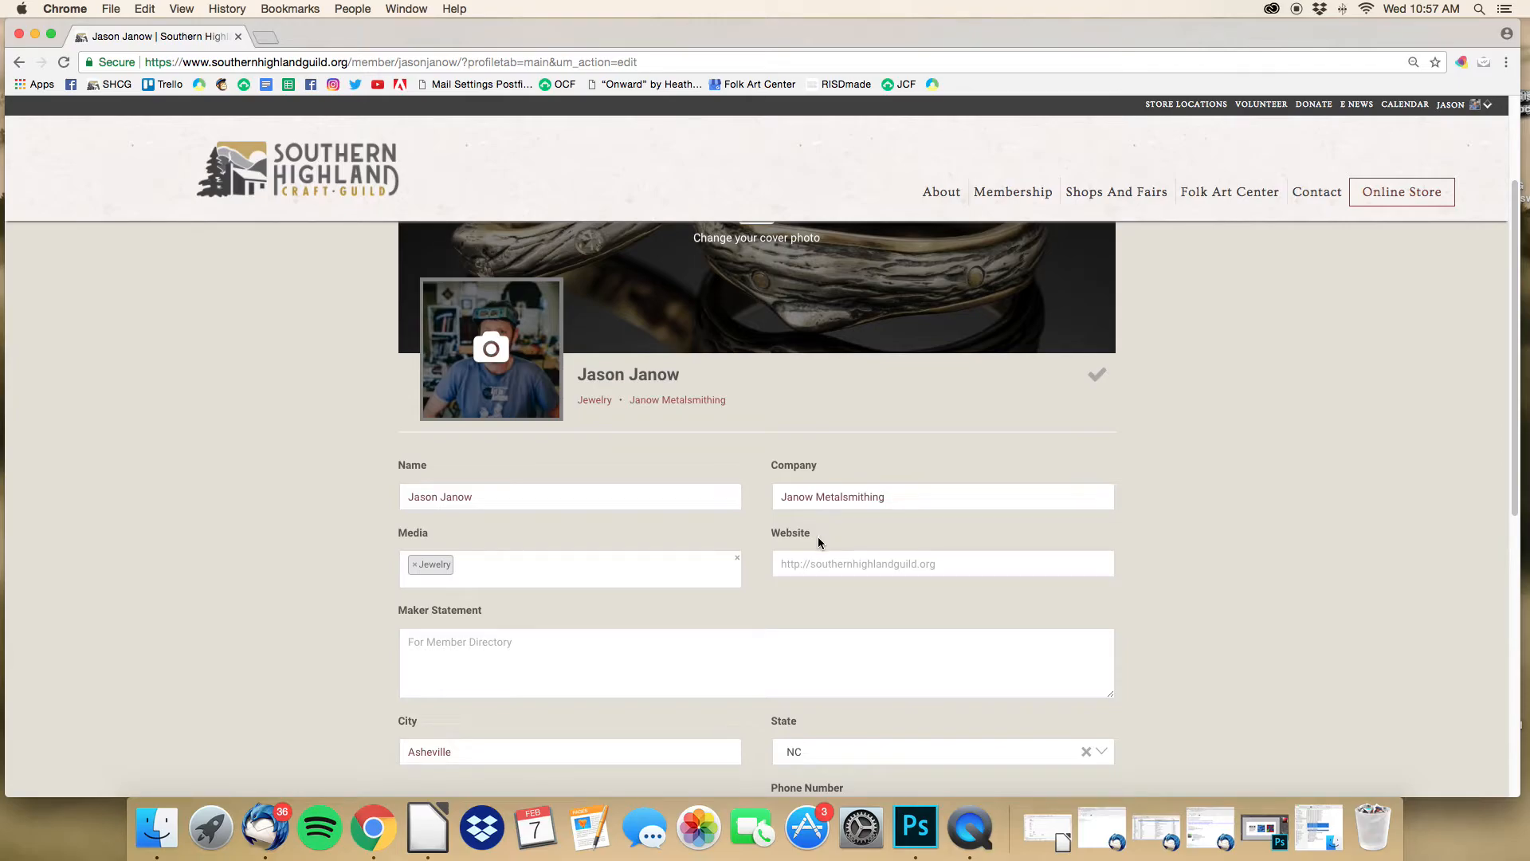
# Step: Click into the Website field and then out of it, leaving it unchanged
pyautogui.moveTo(816, 533); pyautogui.dragTo(772, 562)
pyautogui.click(774, 565)
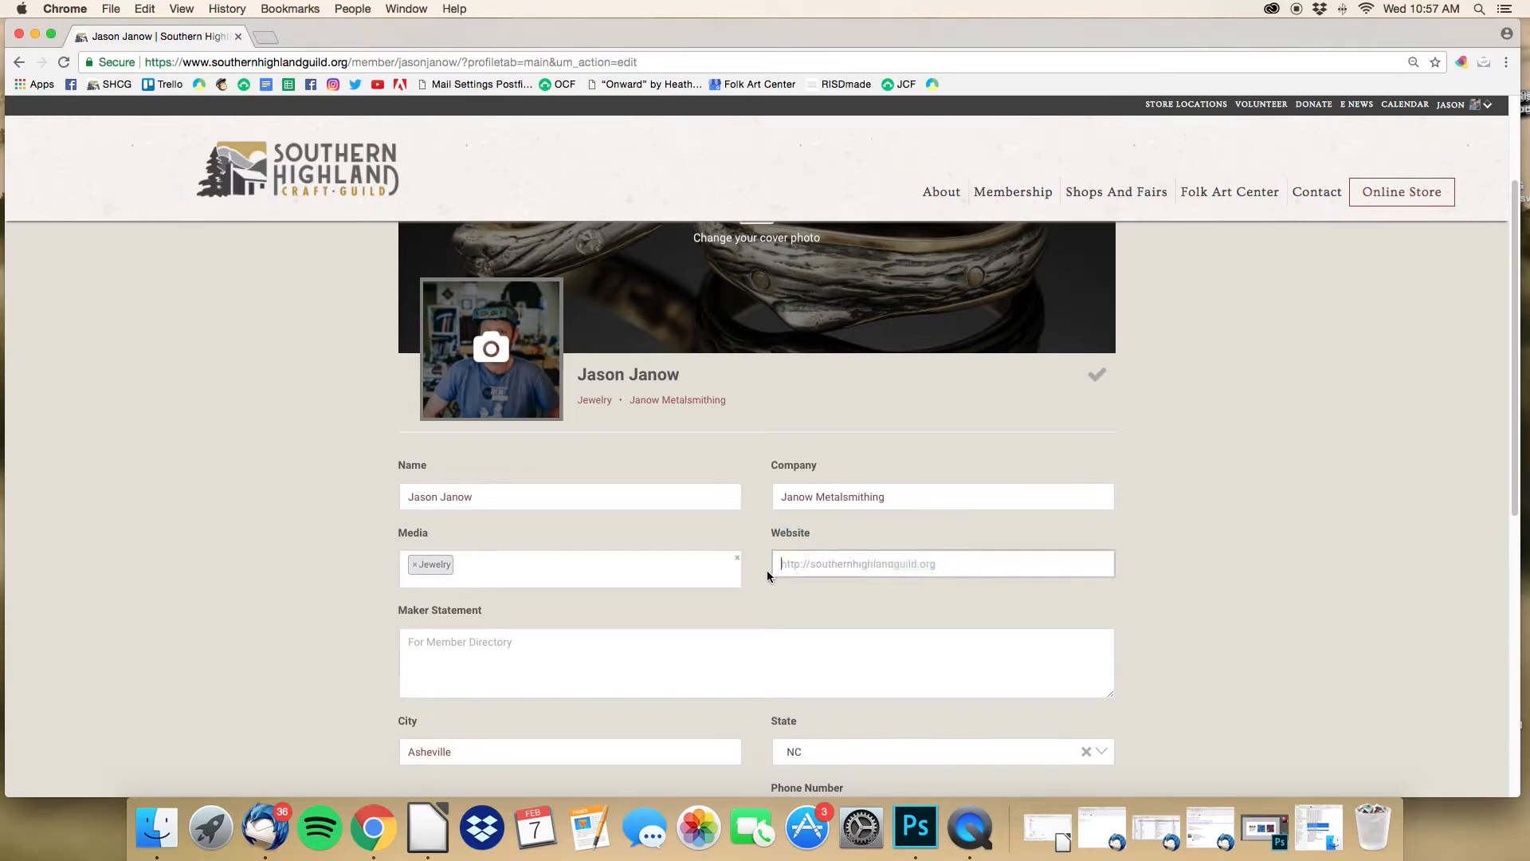
pyautogui.click(764, 594)
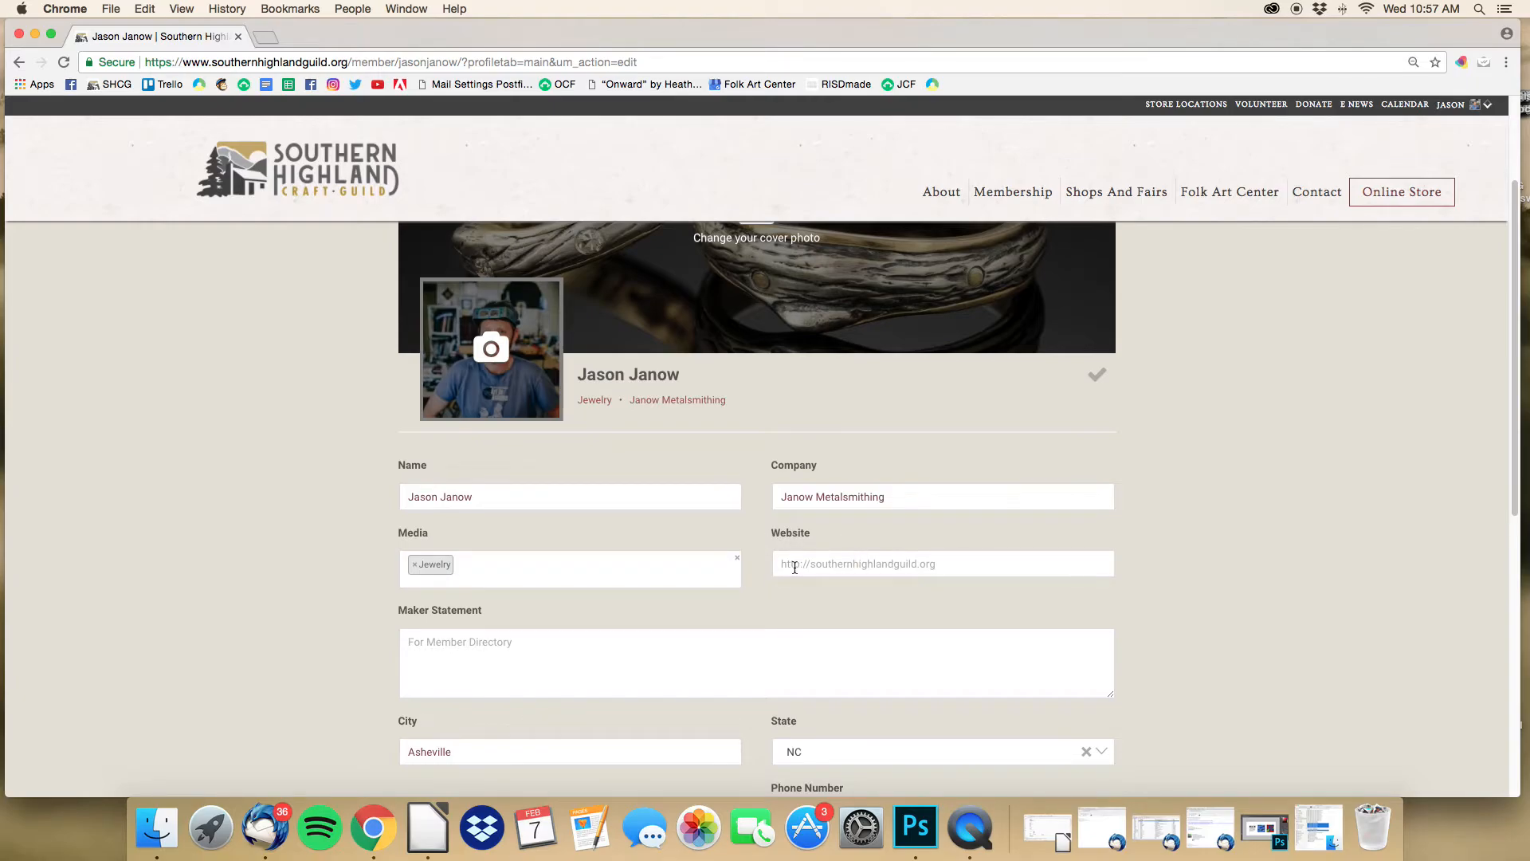
# Step: Find the member's metalsmithing business site via Google in a new tab and copy its web address
pyautogui.click(264, 37)
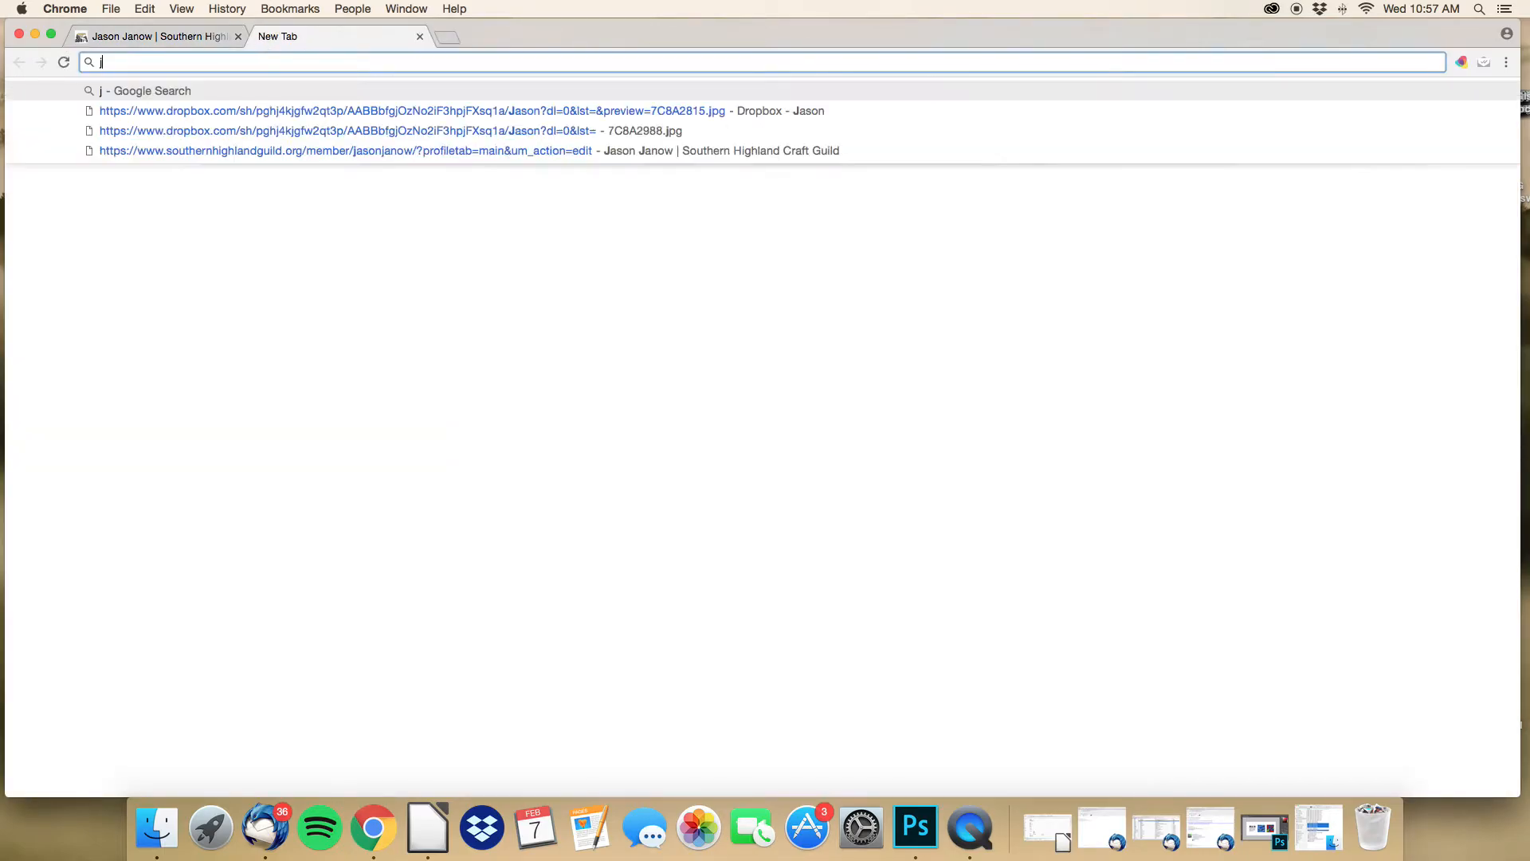
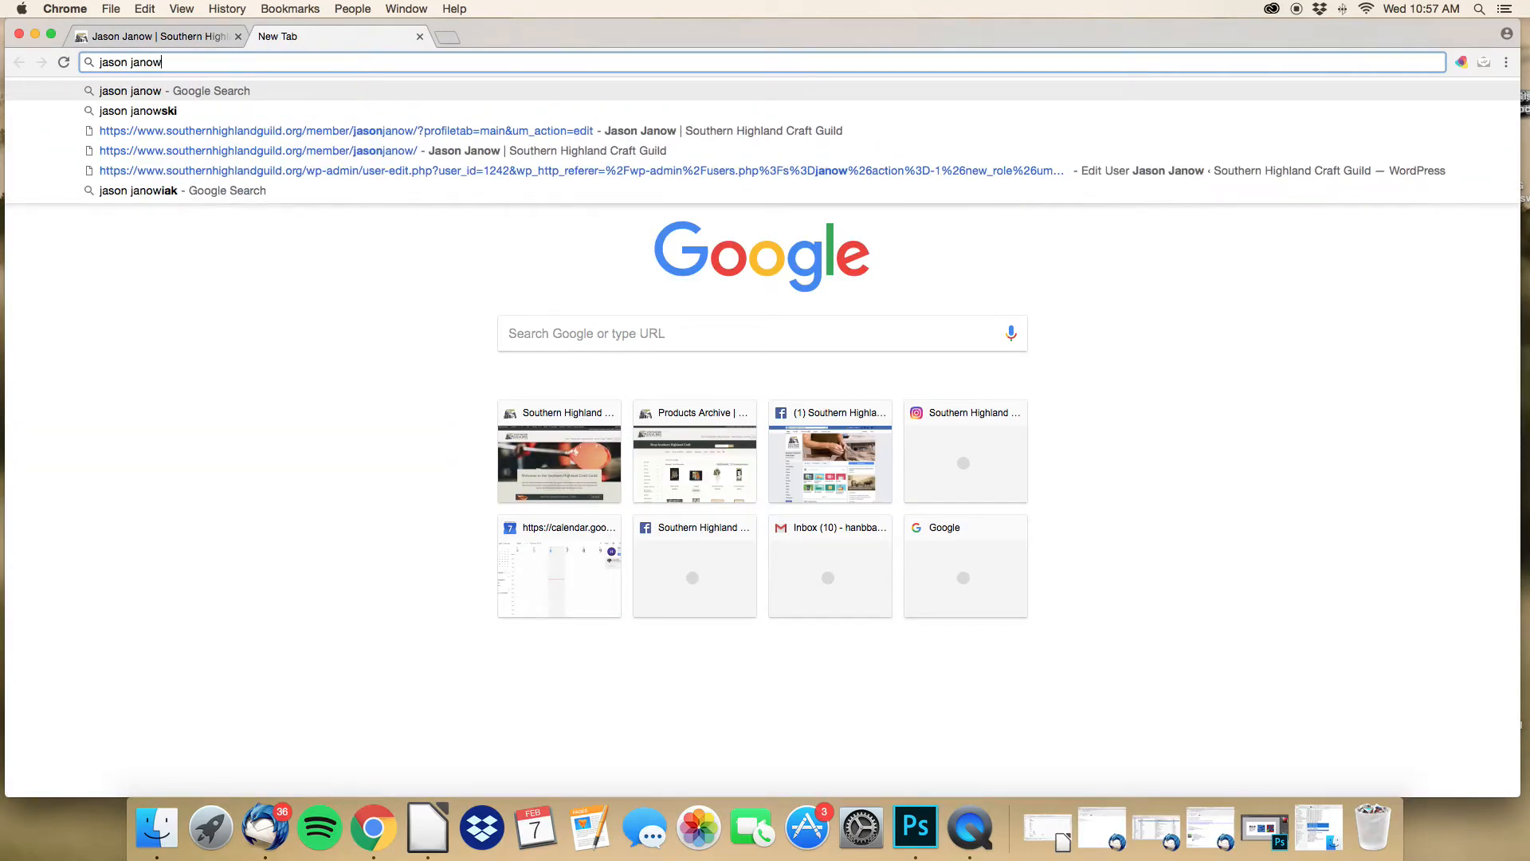
pyautogui.write(' metal')
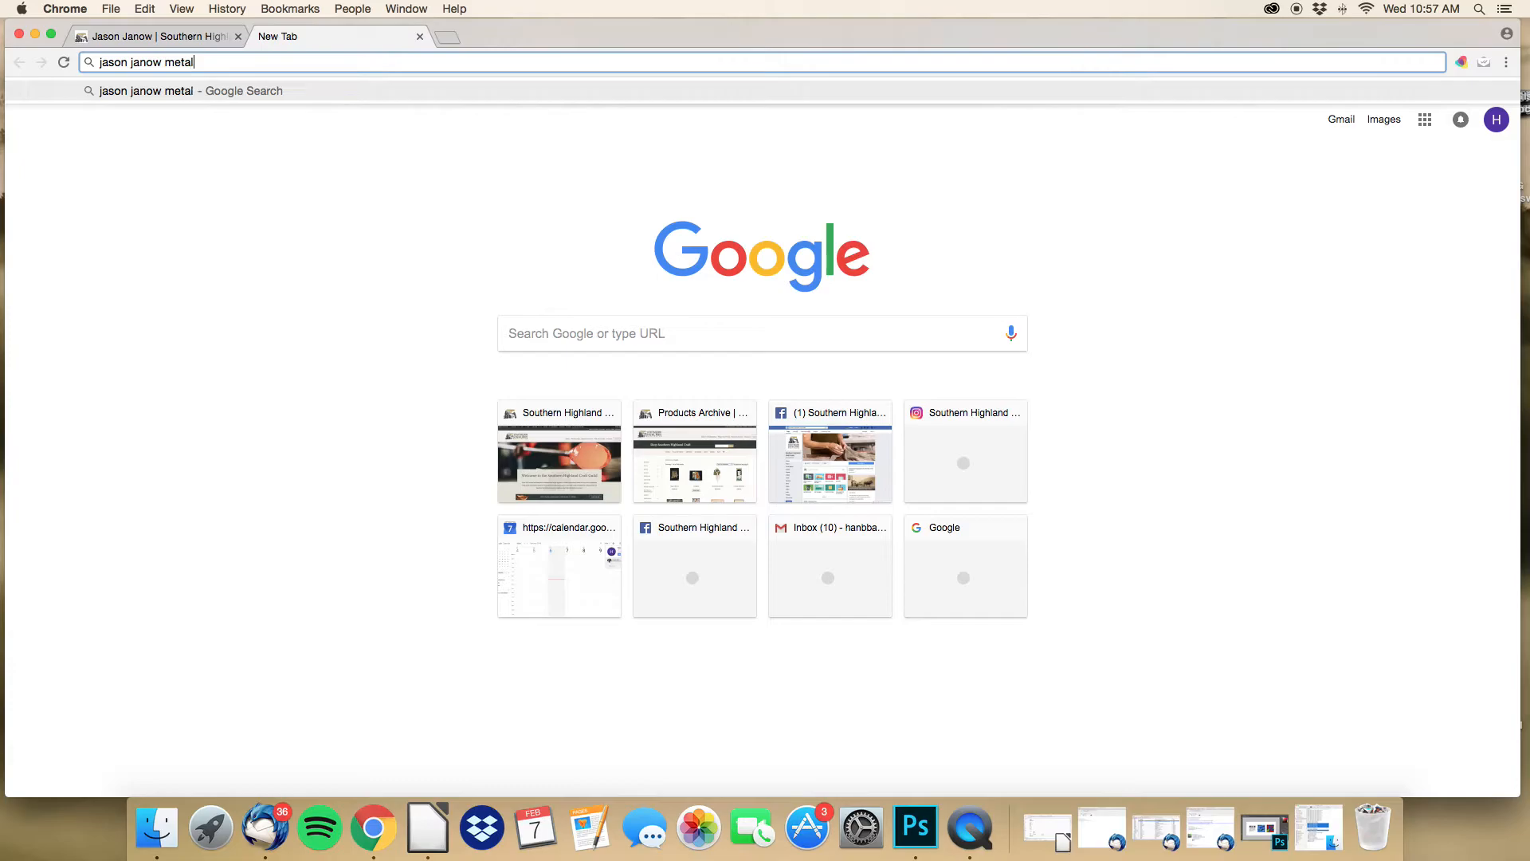
pyautogui.write('smith')
pyautogui.press('Return')
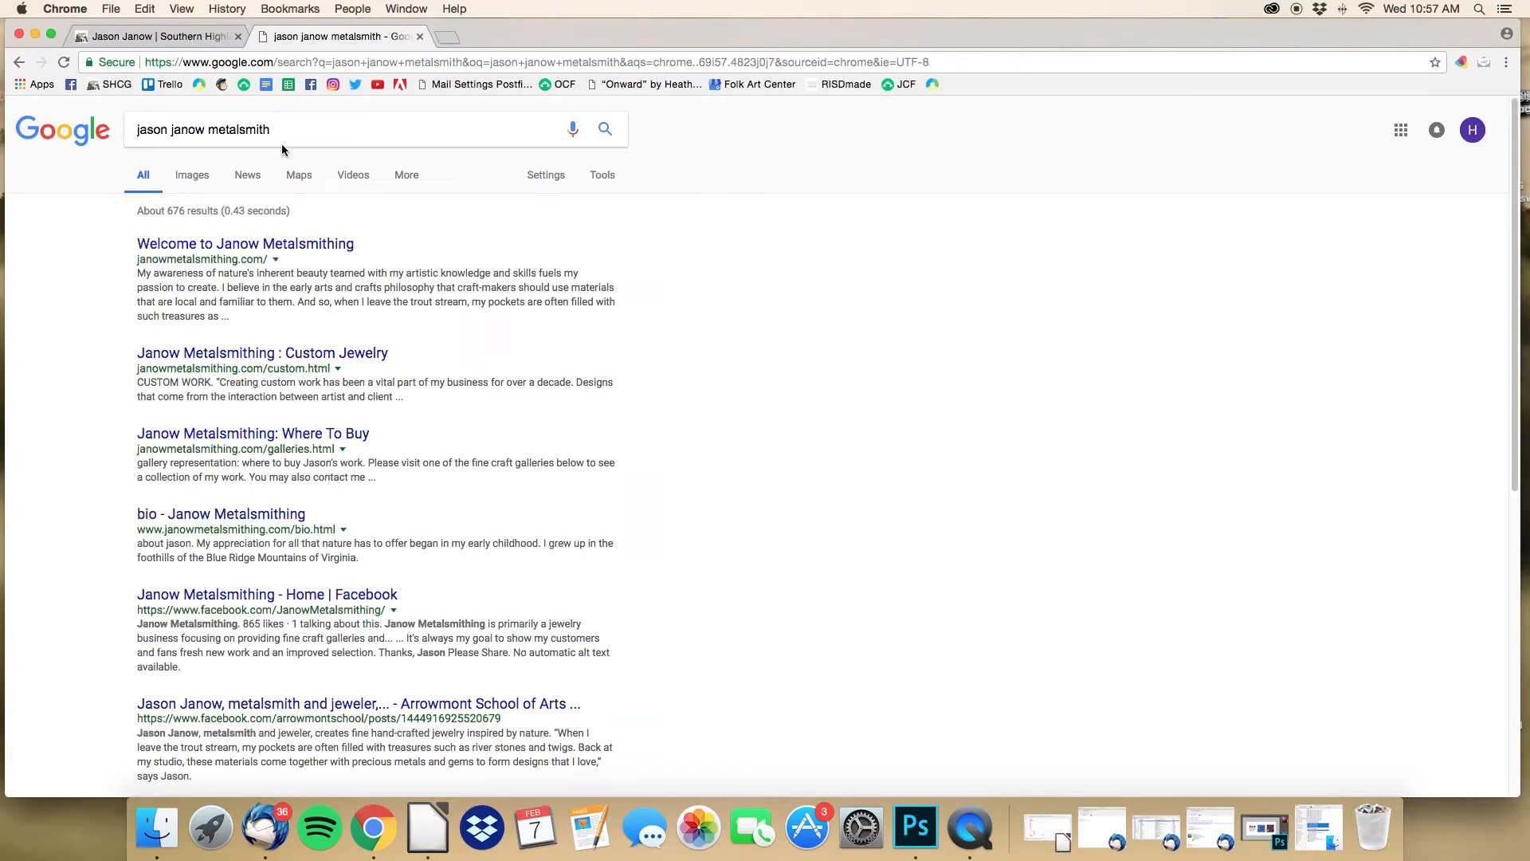
pyautogui.click(267, 248)
pyautogui.click(255, 64)
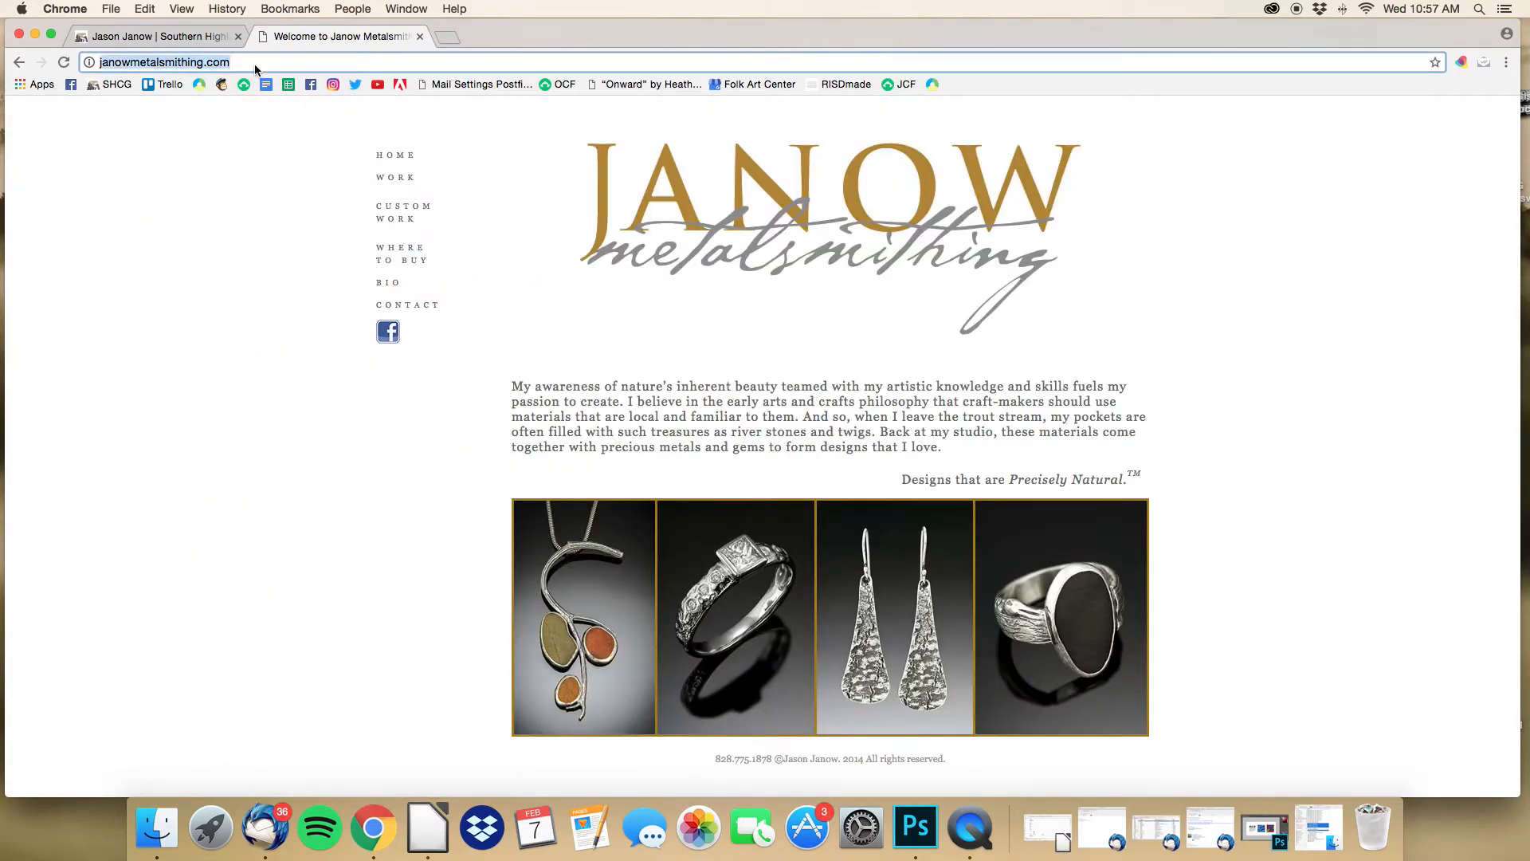
pyautogui.press('super+c')
# Step: Paste the copied business address into the profile's Website field and save the profile
pyautogui.click(160, 36)
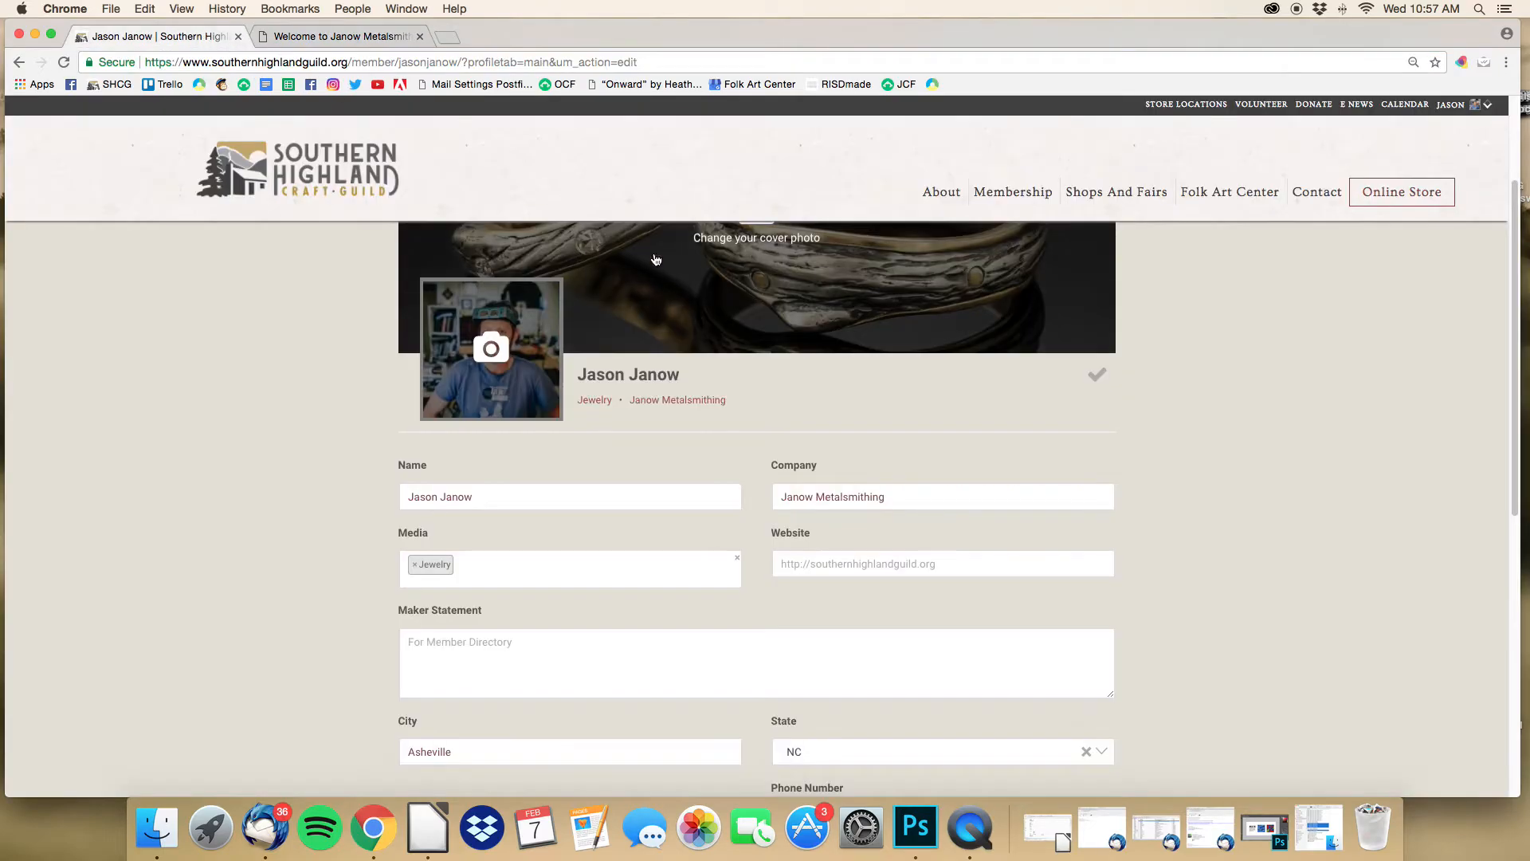
pyautogui.click(829, 564)
pyautogui.press('super+v')
pyautogui.click(859, 529)
pyautogui.click(1098, 376)
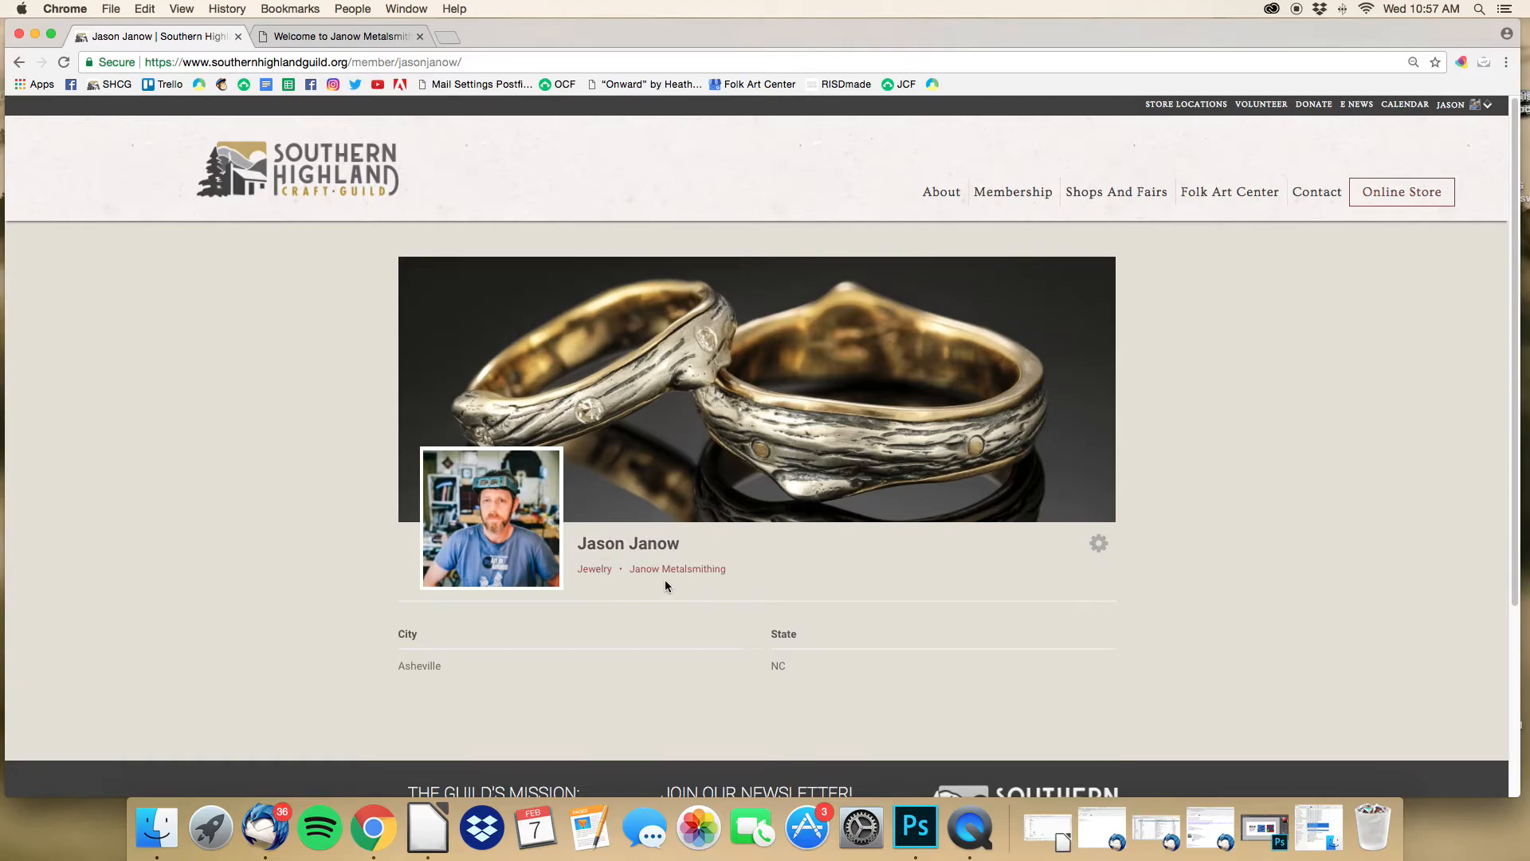
# Step: Reopen the profile editor at the Maker Statement field and bring up the business site
pyautogui.click(1098, 544)
pyautogui.click(1095, 586)
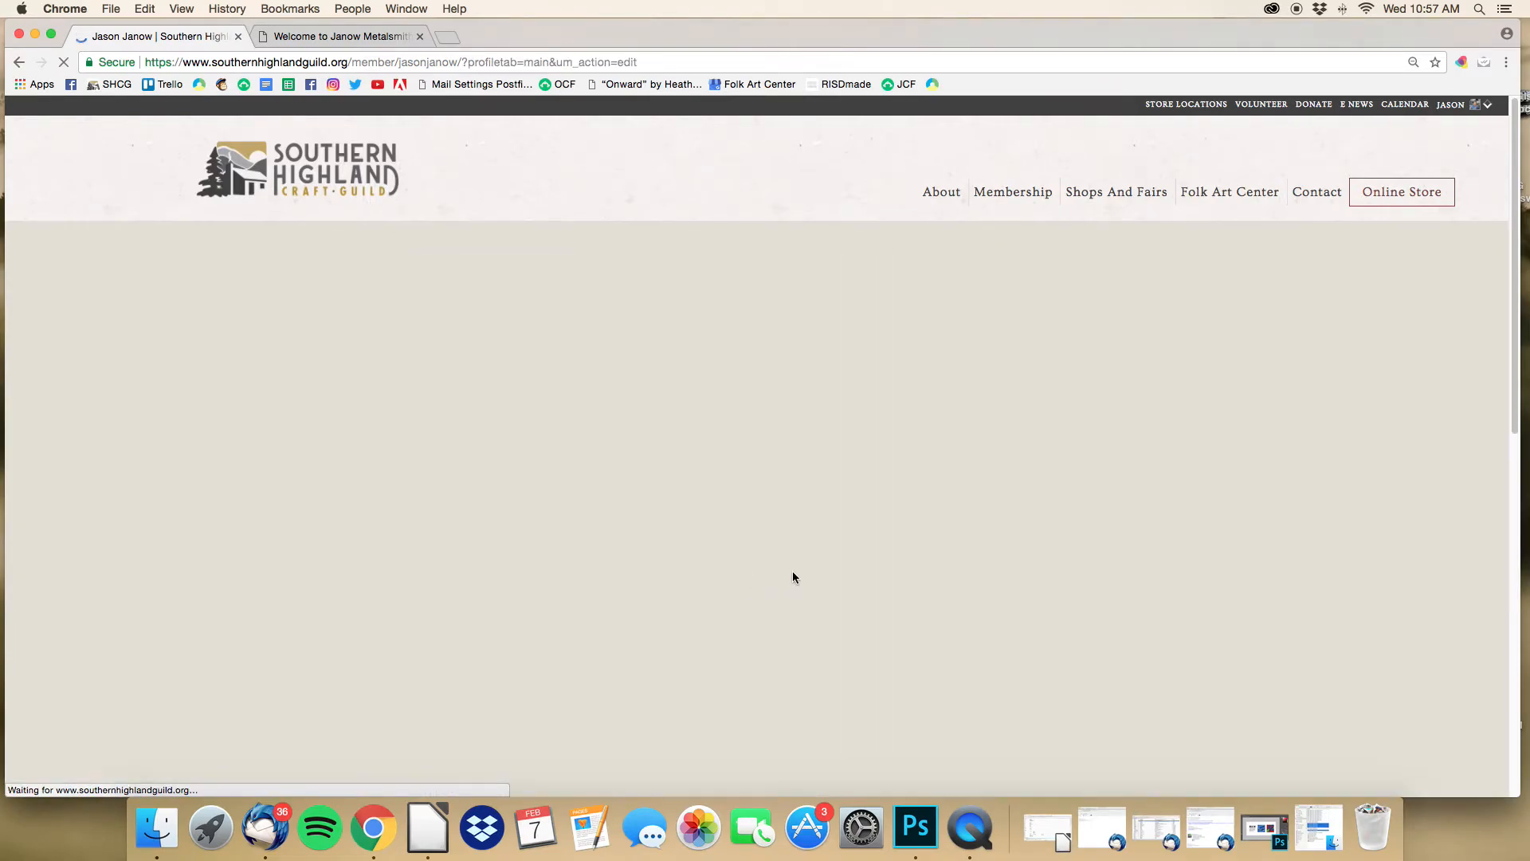
pyautogui.scroll(-3, 795, 571)
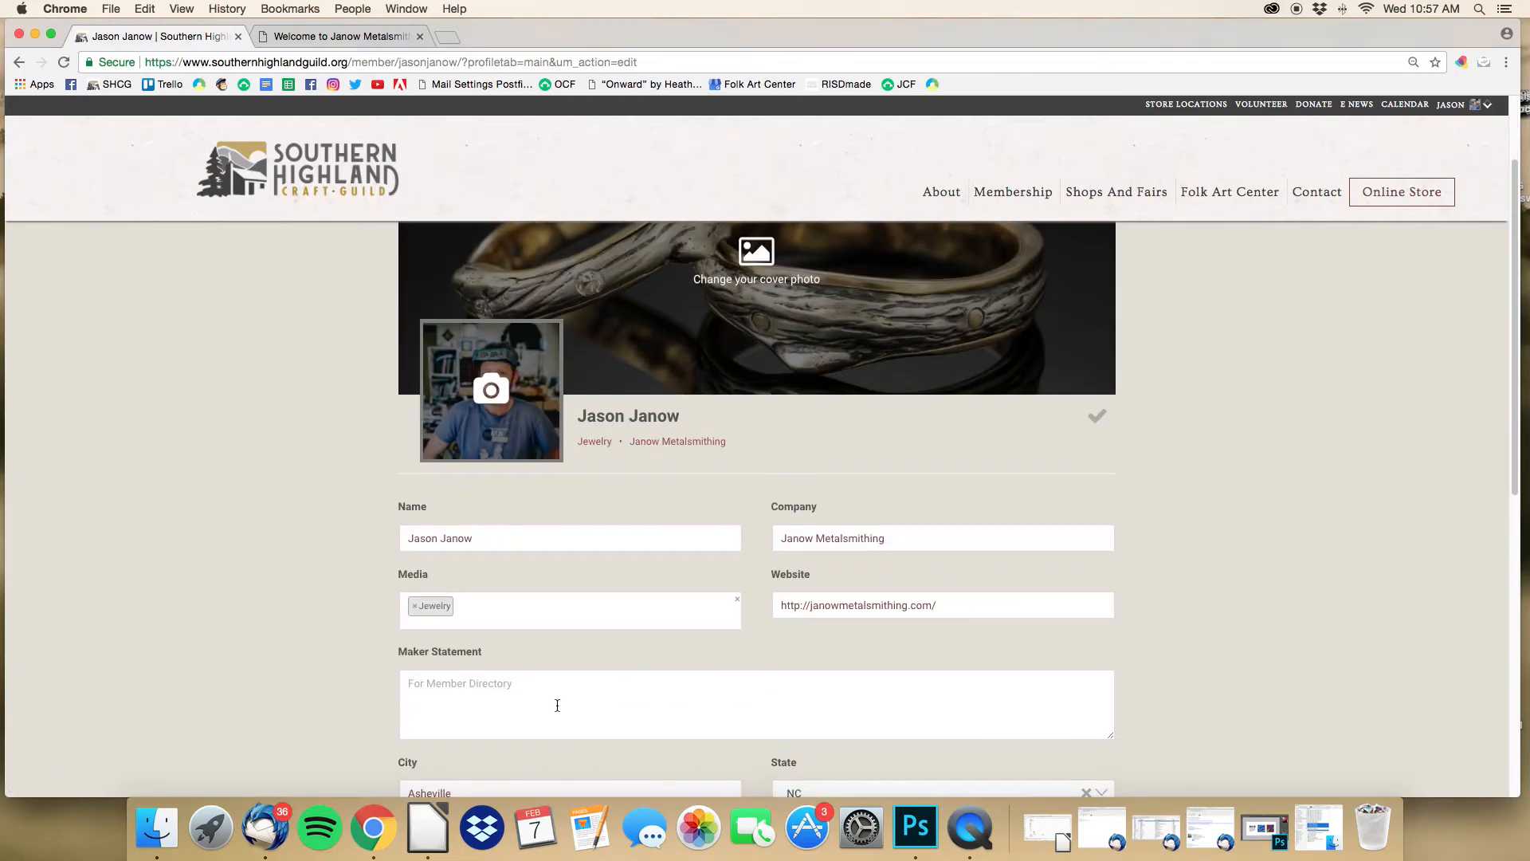
pyautogui.scroll(-3, 562, 696)
pyautogui.click(530, 534)
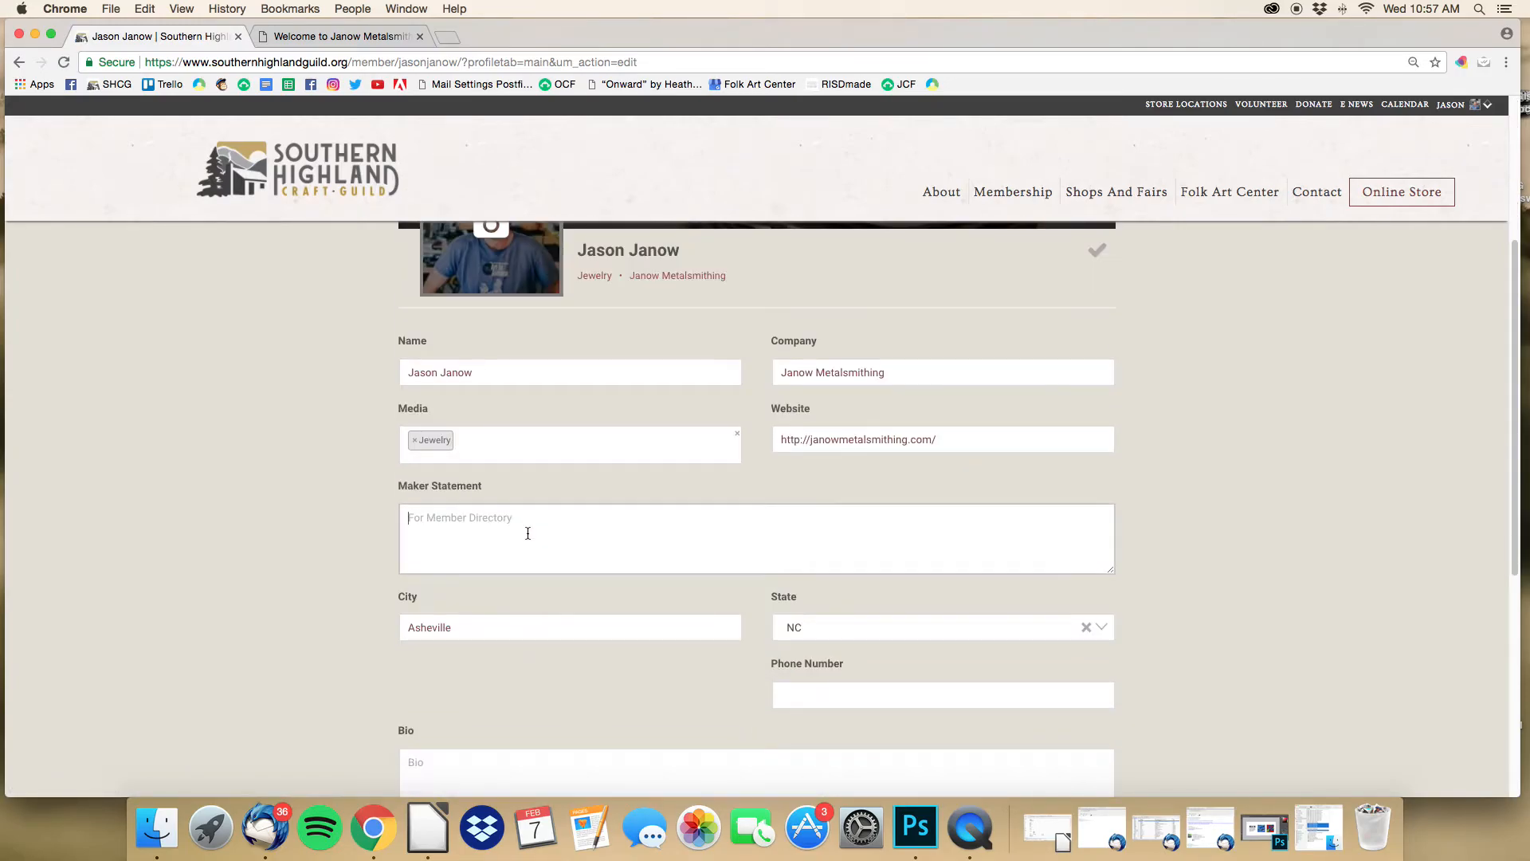
pyautogui.click(373, 36)
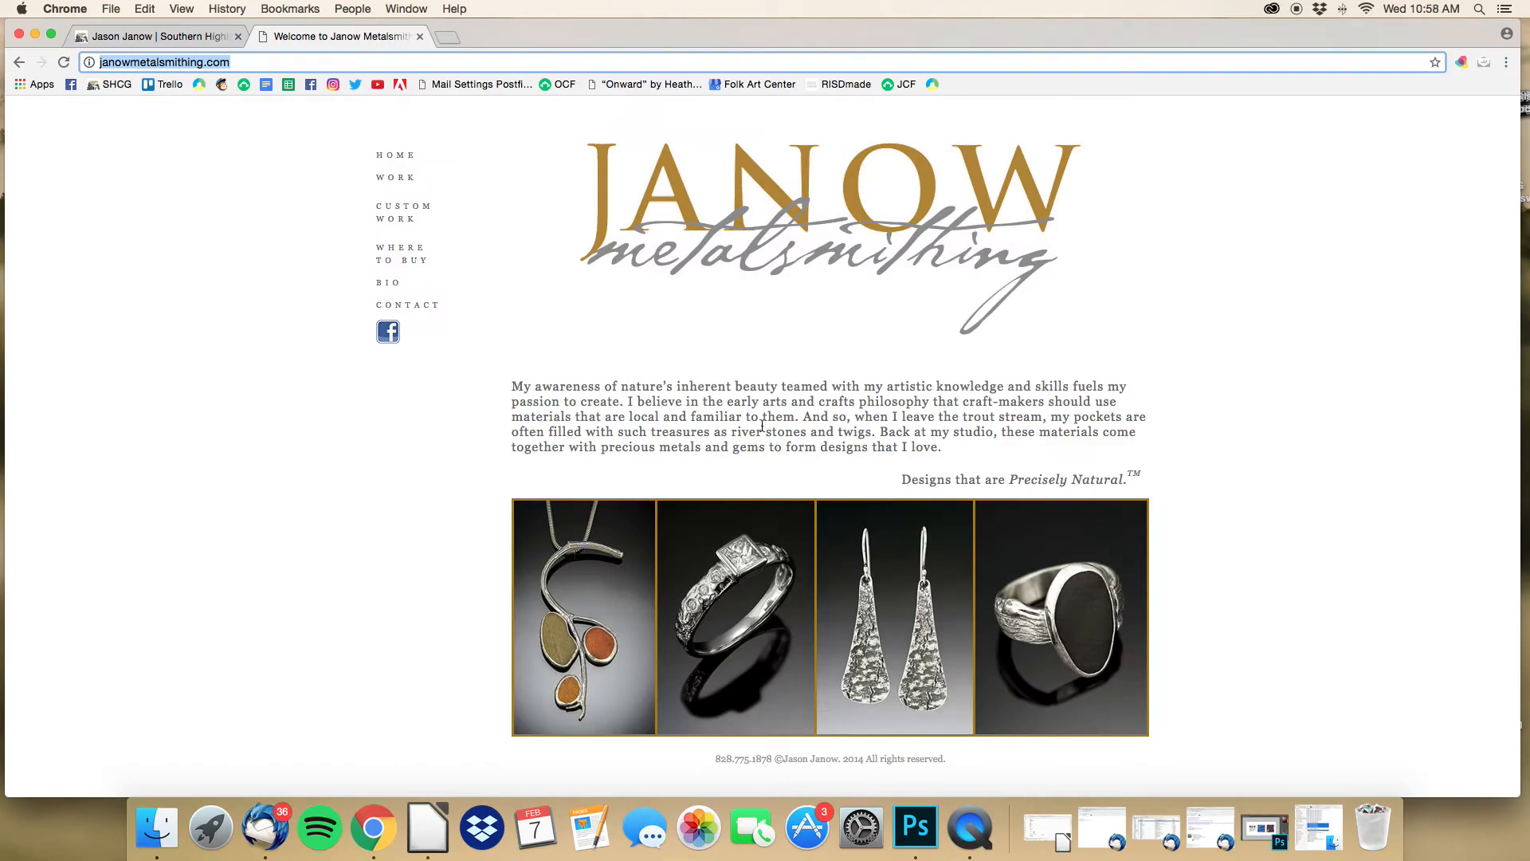
# Step: Copy the business site's intro paragraph into the profile's Maker Statement
pyautogui.moveTo(961, 452); pyautogui.dragTo(505, 389)
pyautogui.press('super+c')
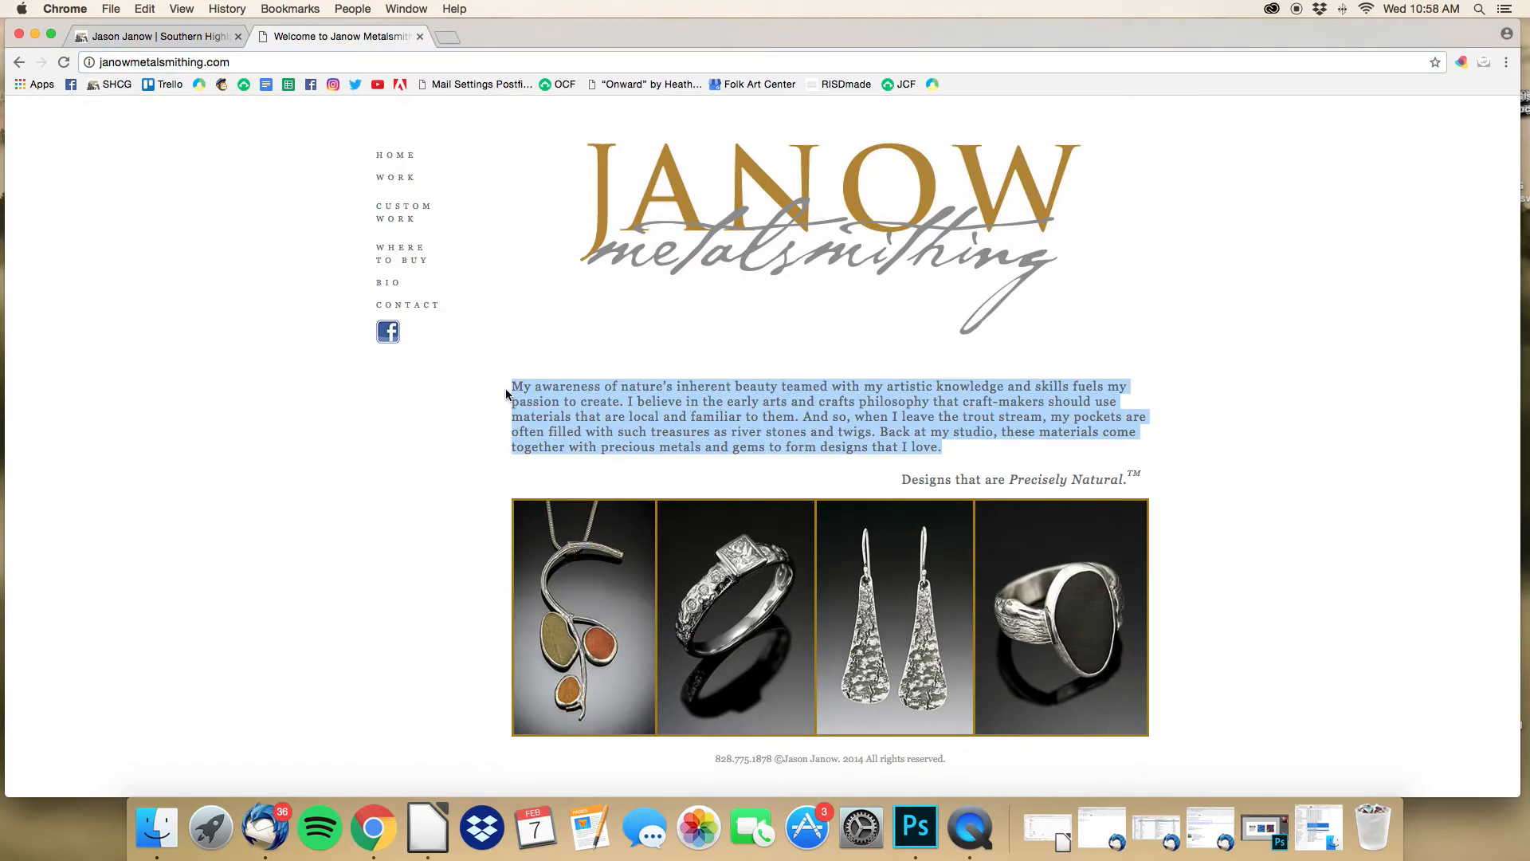
pyautogui.click(214, 36)
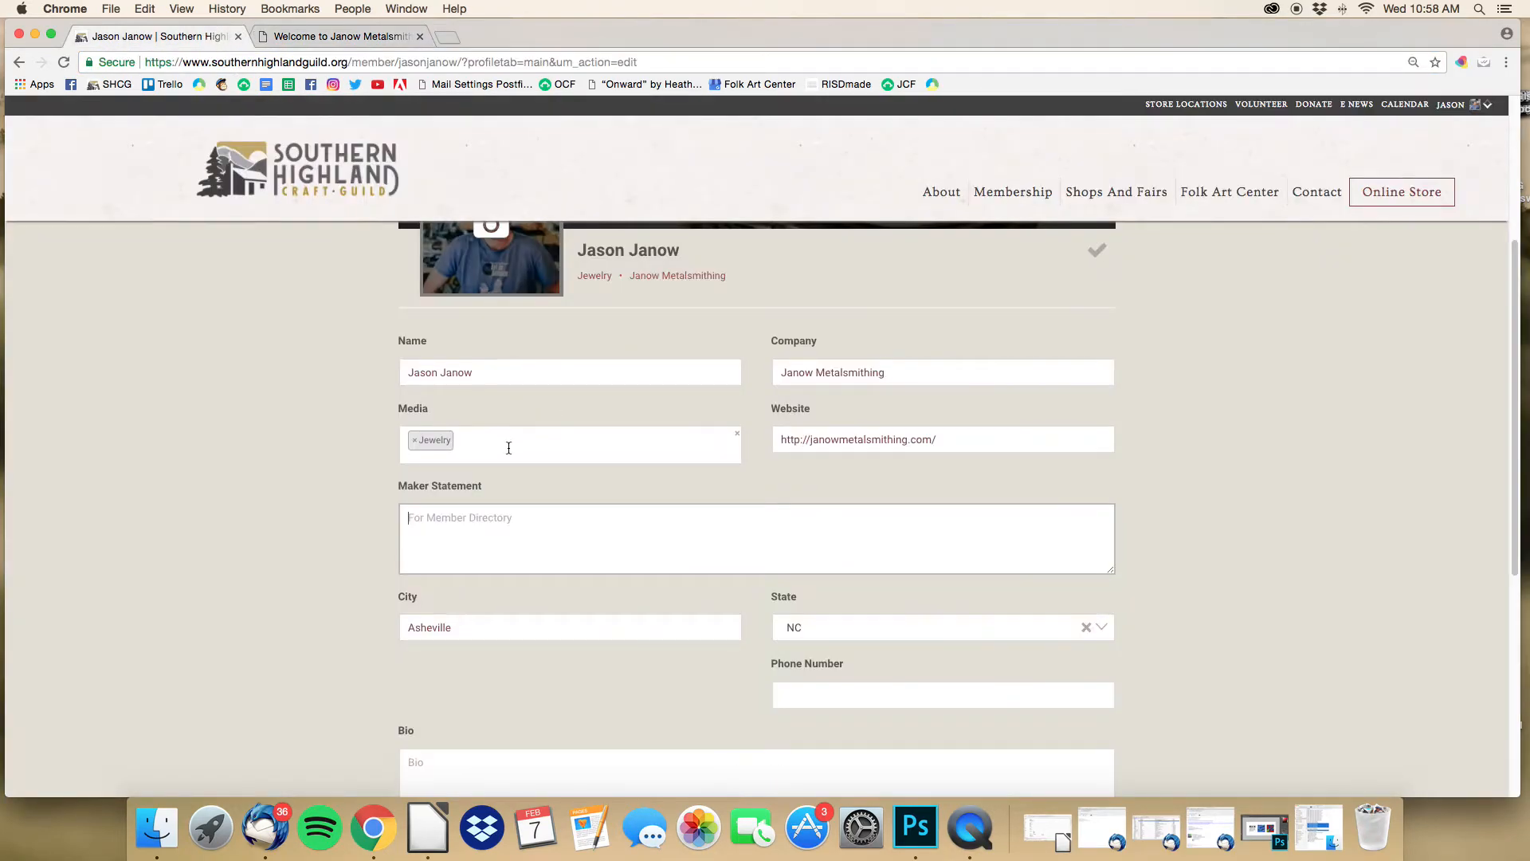
pyautogui.press('super+v')
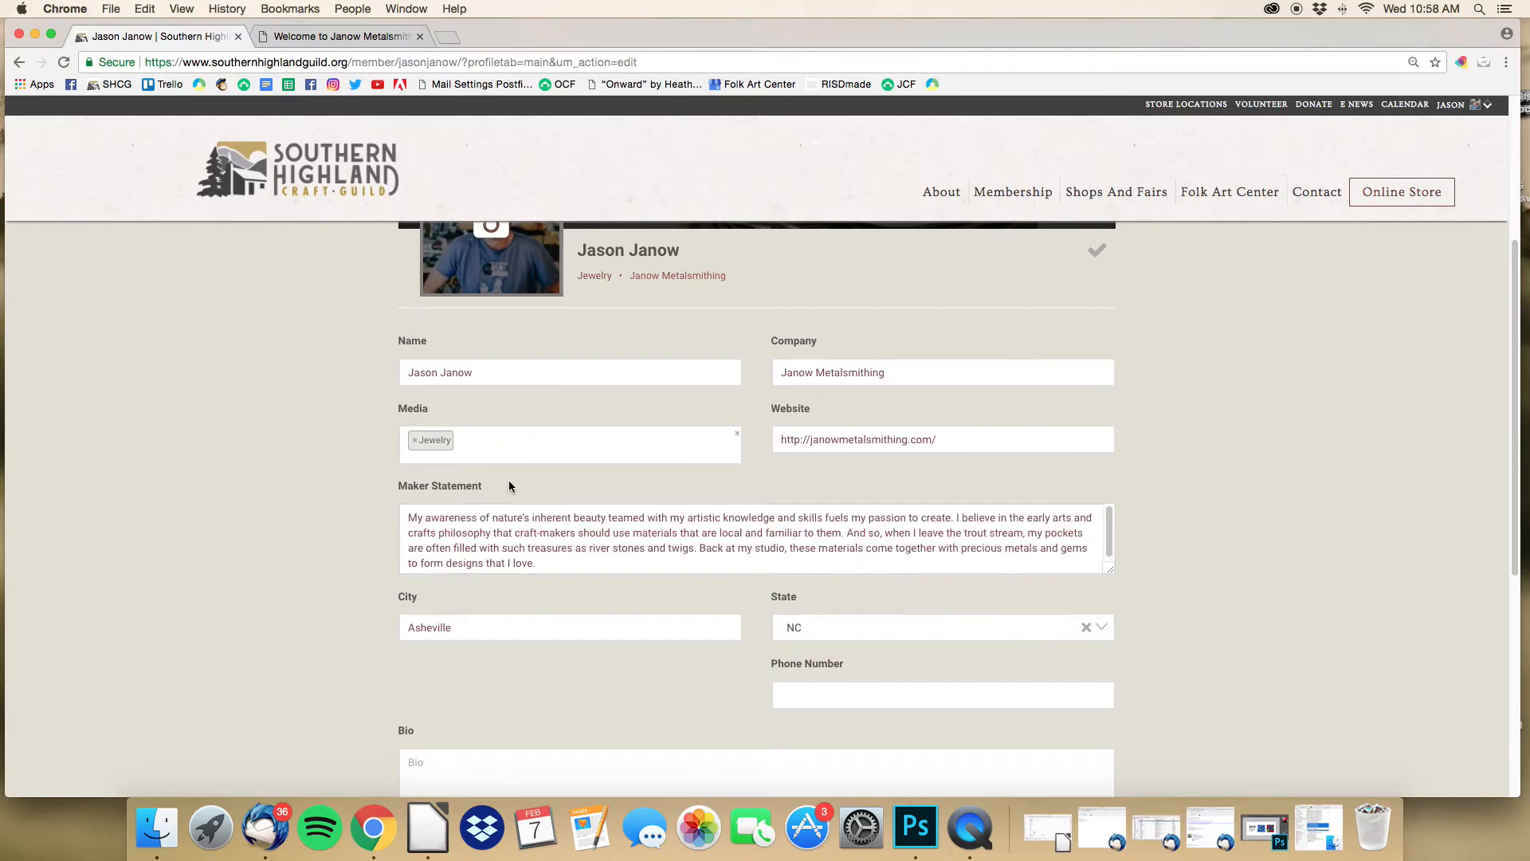
pyautogui.scroll(-1, 506, 484)
pyautogui.scroll(-1, 570, 498)
pyautogui.scroll(-1, 570, 498)
pyautogui.scroll(-2, 569, 499)
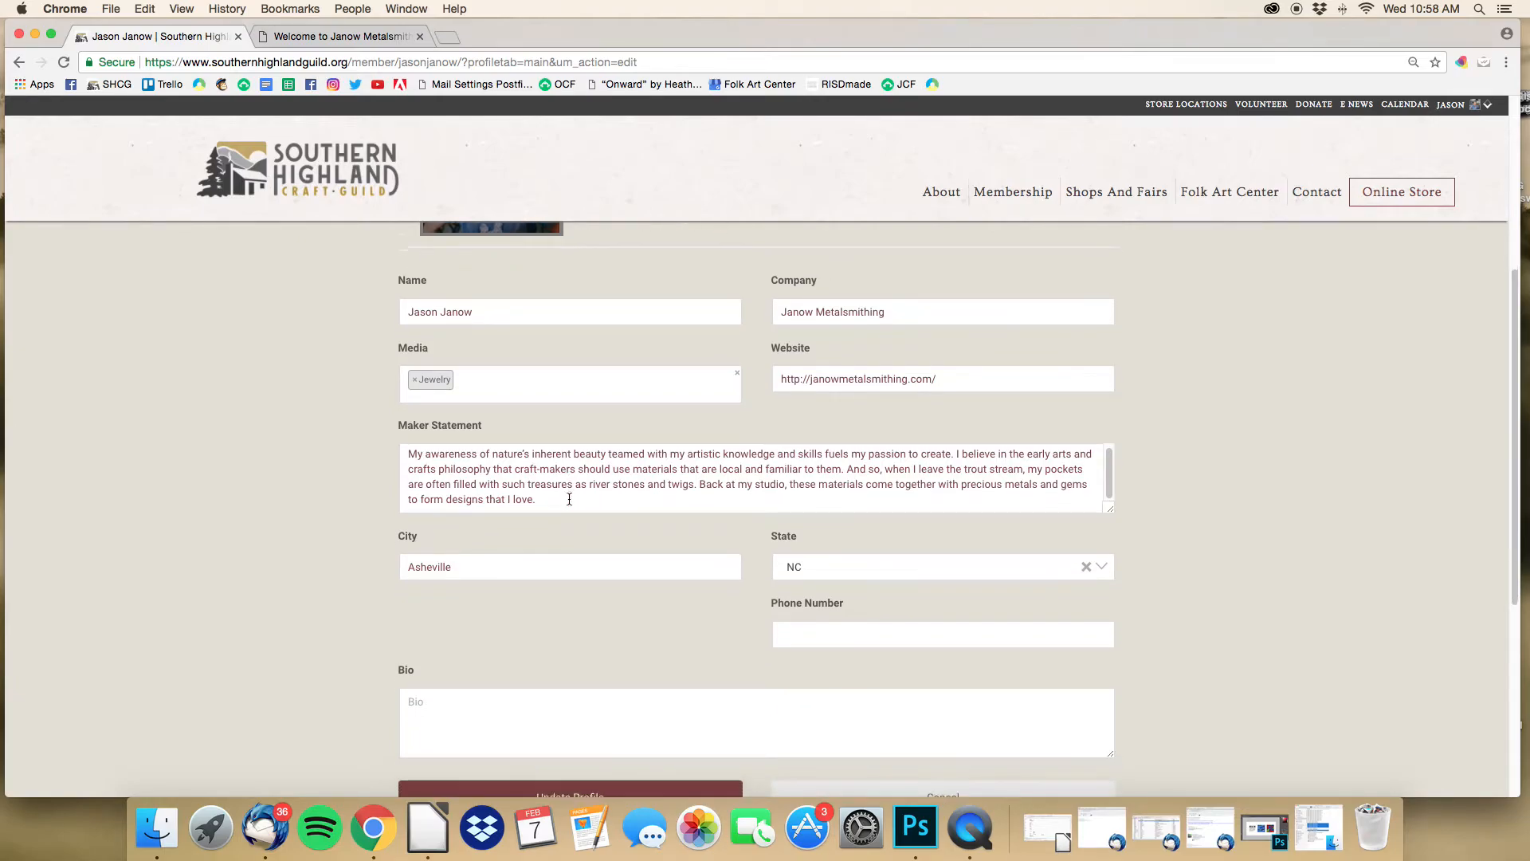
pyautogui.scroll(-3, 570, 499)
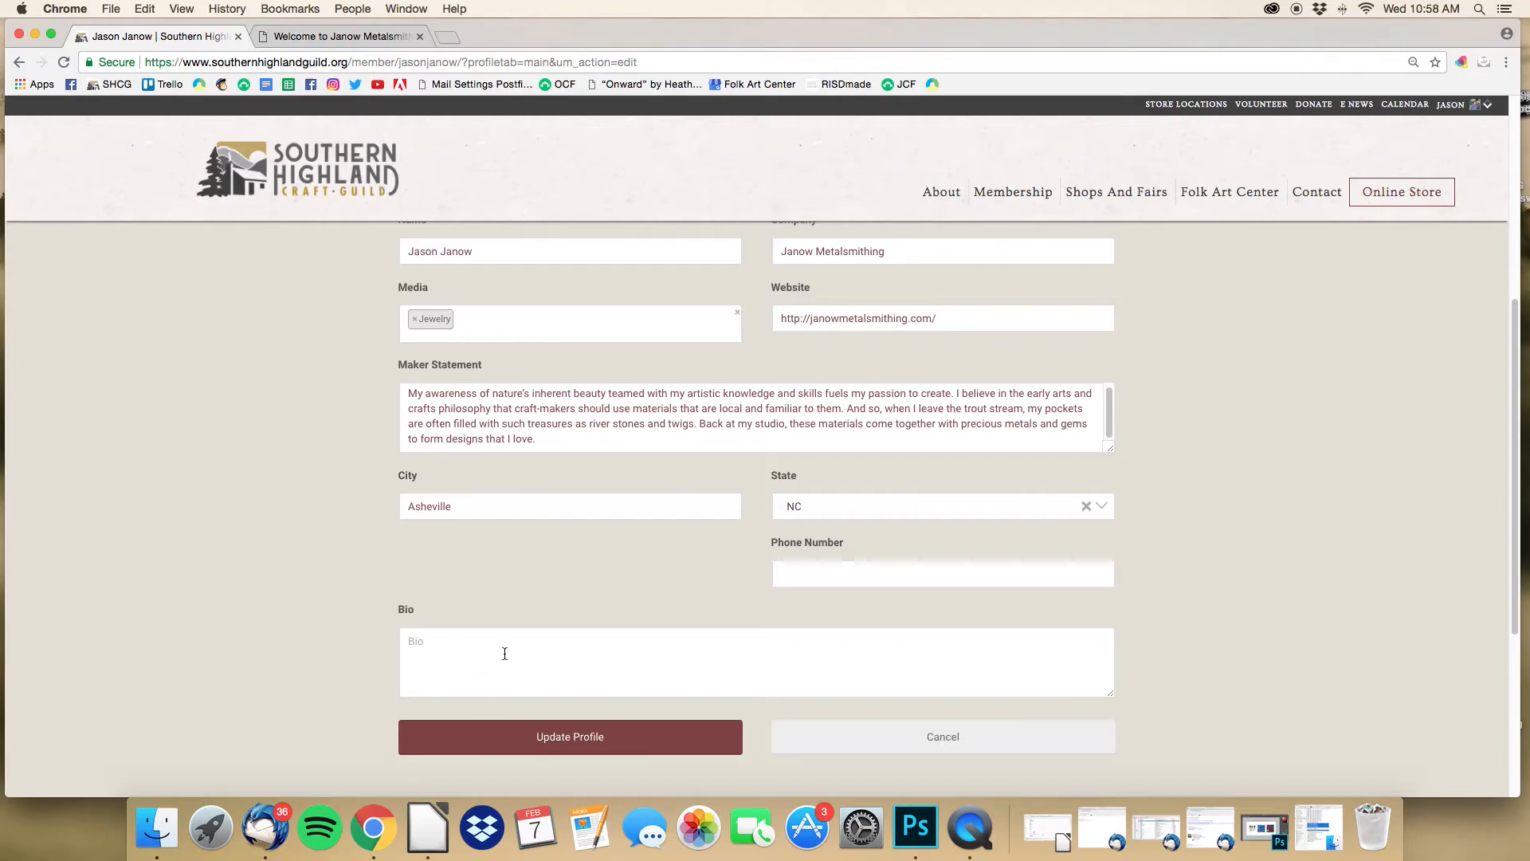
pyautogui.scroll(3, 505, 654)
# Step: Save the updated profile and reopen it for editing
pyautogui.click(1097, 263)
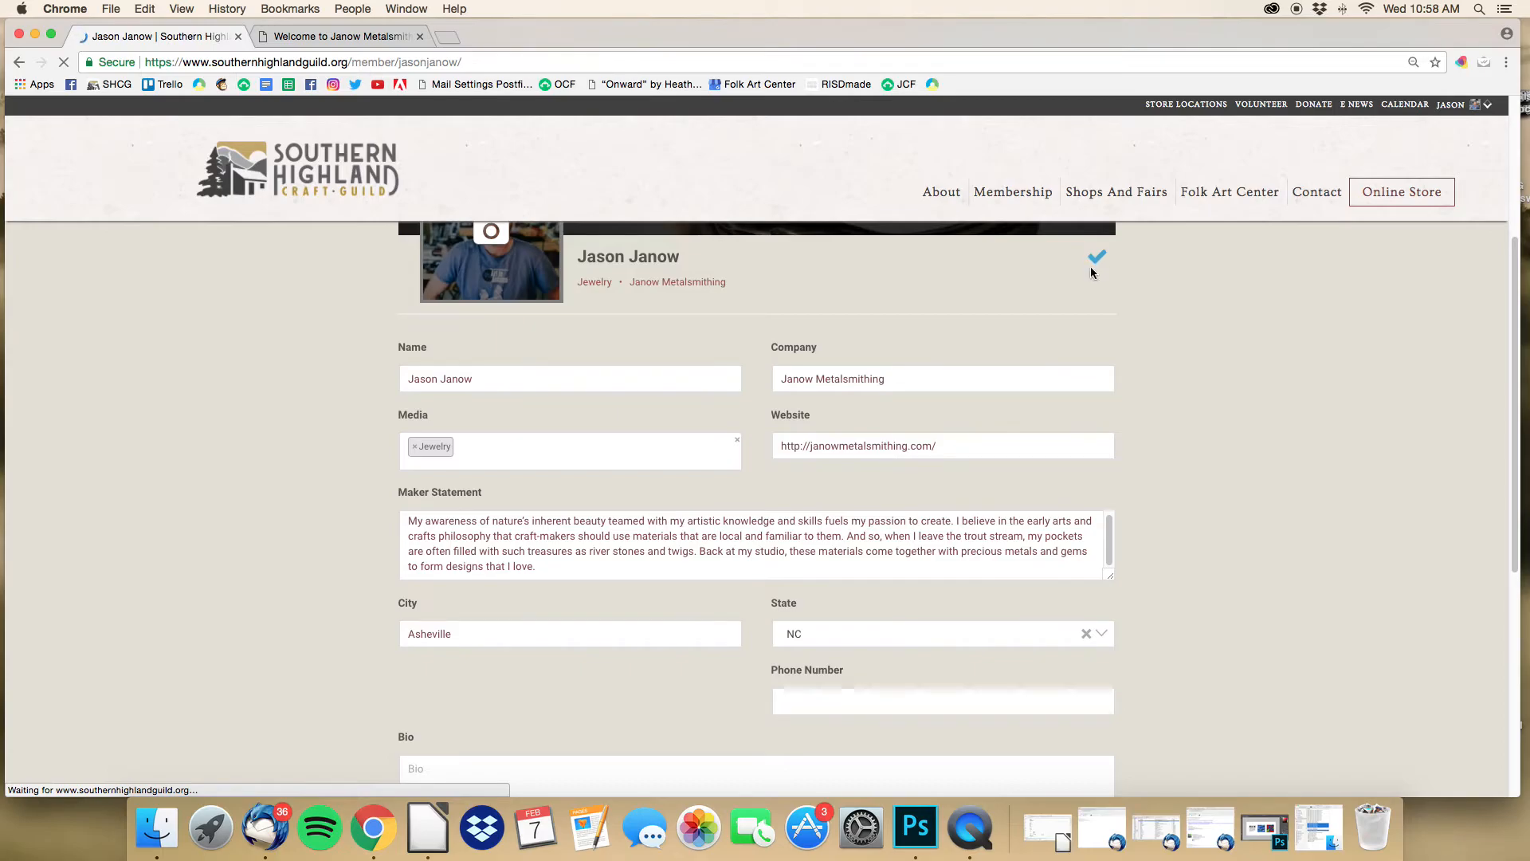
pyautogui.scroll(-2, 900, 370)
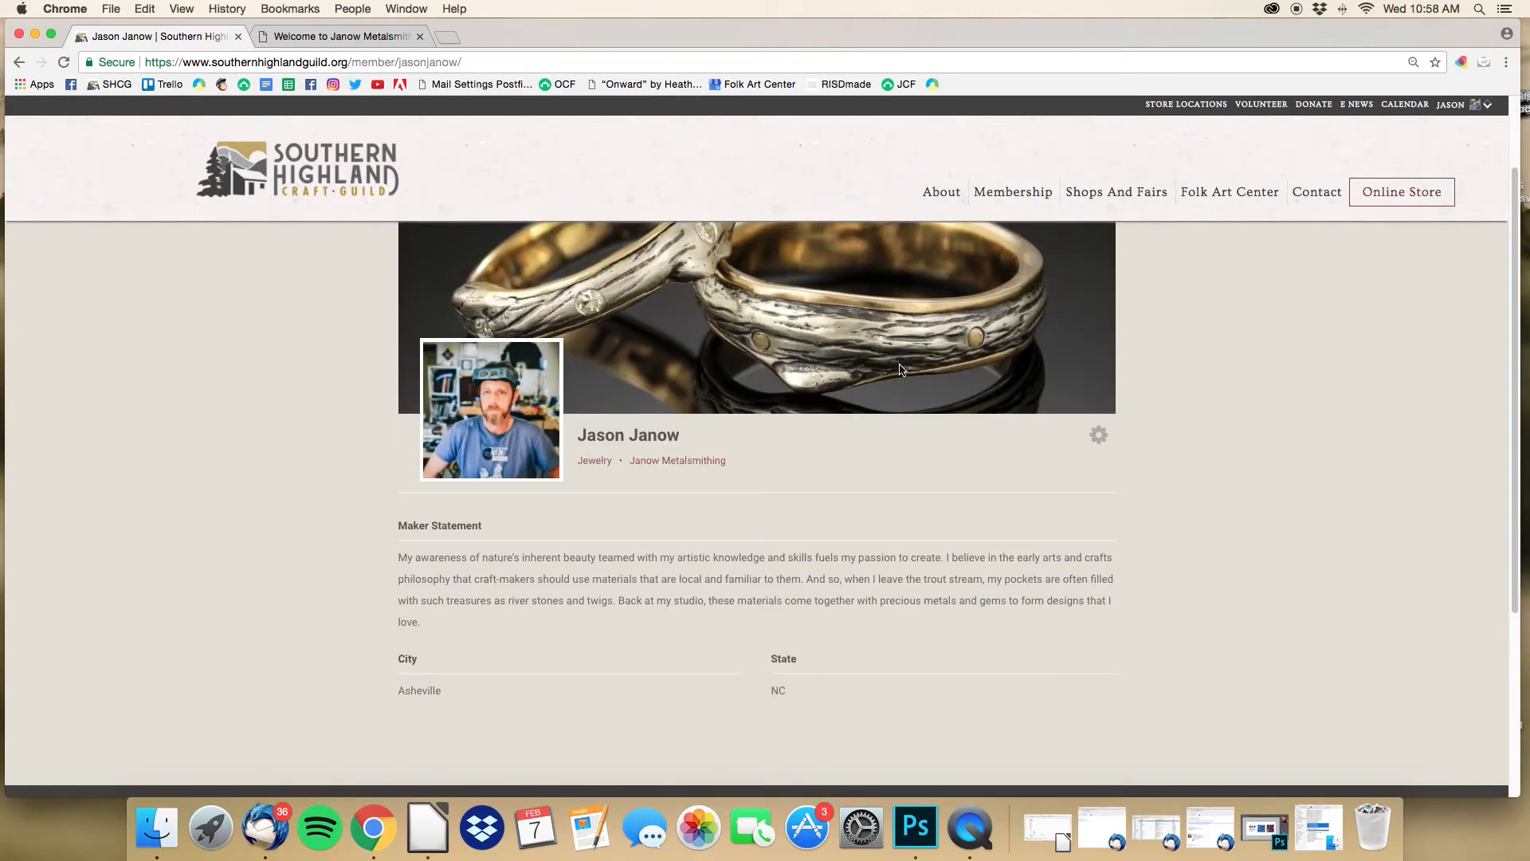
pyautogui.scroll(-3, 900, 370)
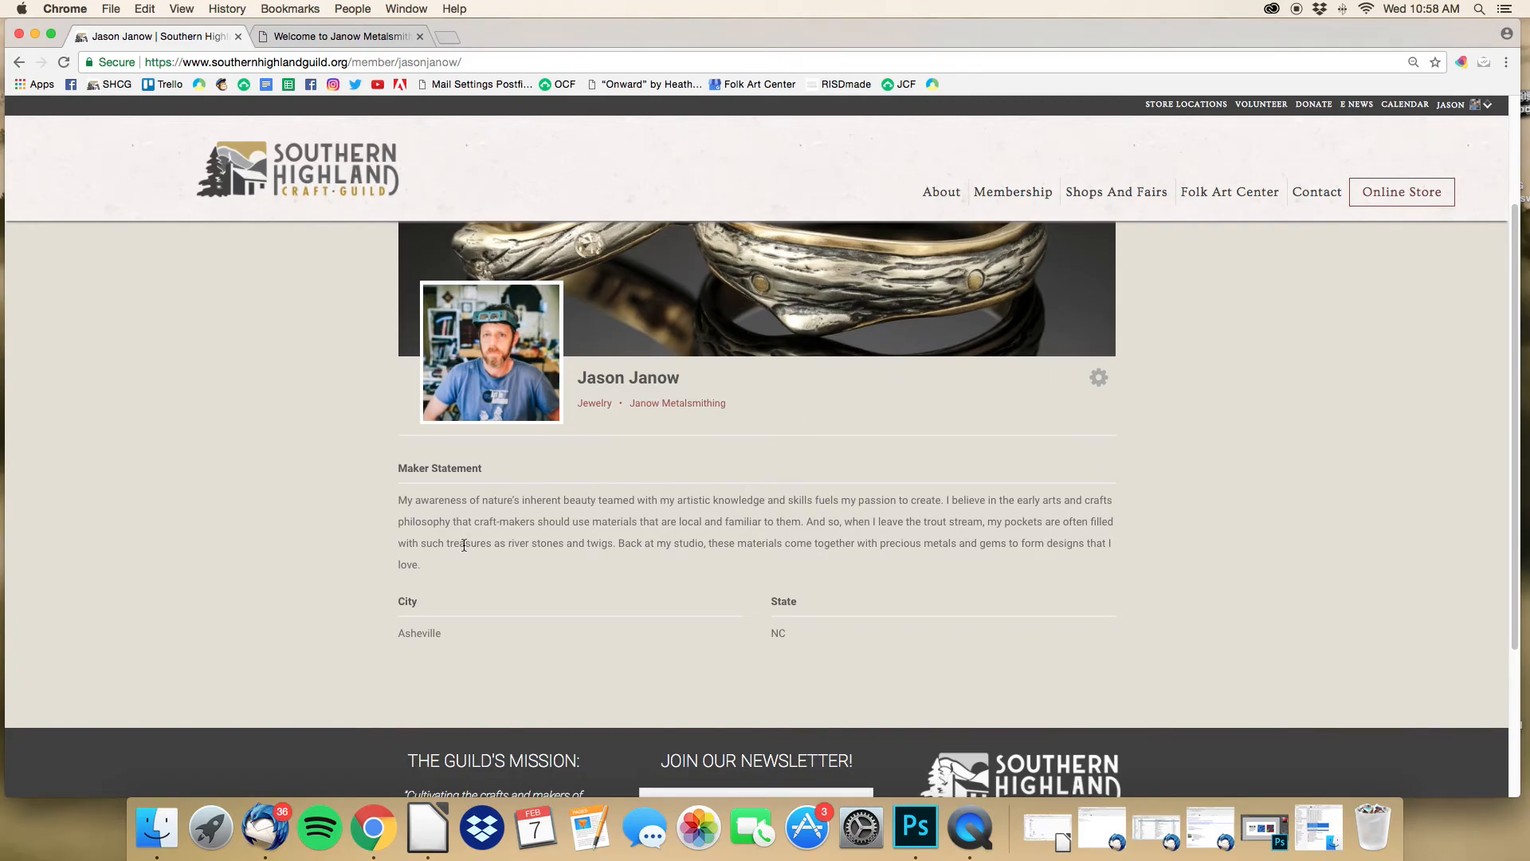
pyautogui.click(1099, 378)
pyautogui.click(1107, 422)
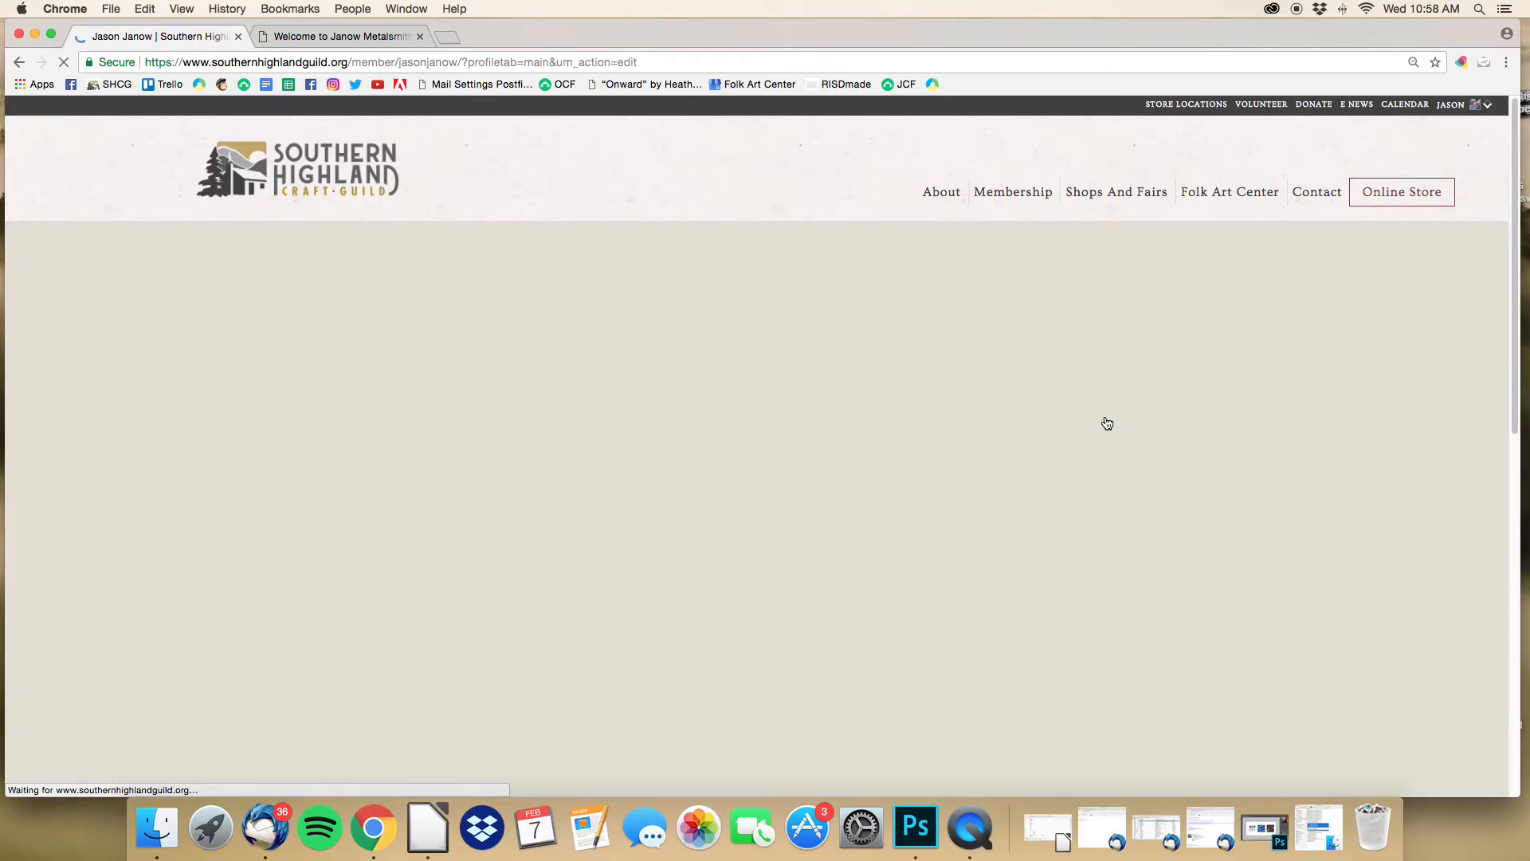
# Step: Copy the bio and awards text from the business site's BIO page, then return to the guild form
pyautogui.scroll(-3, 1033, 431)
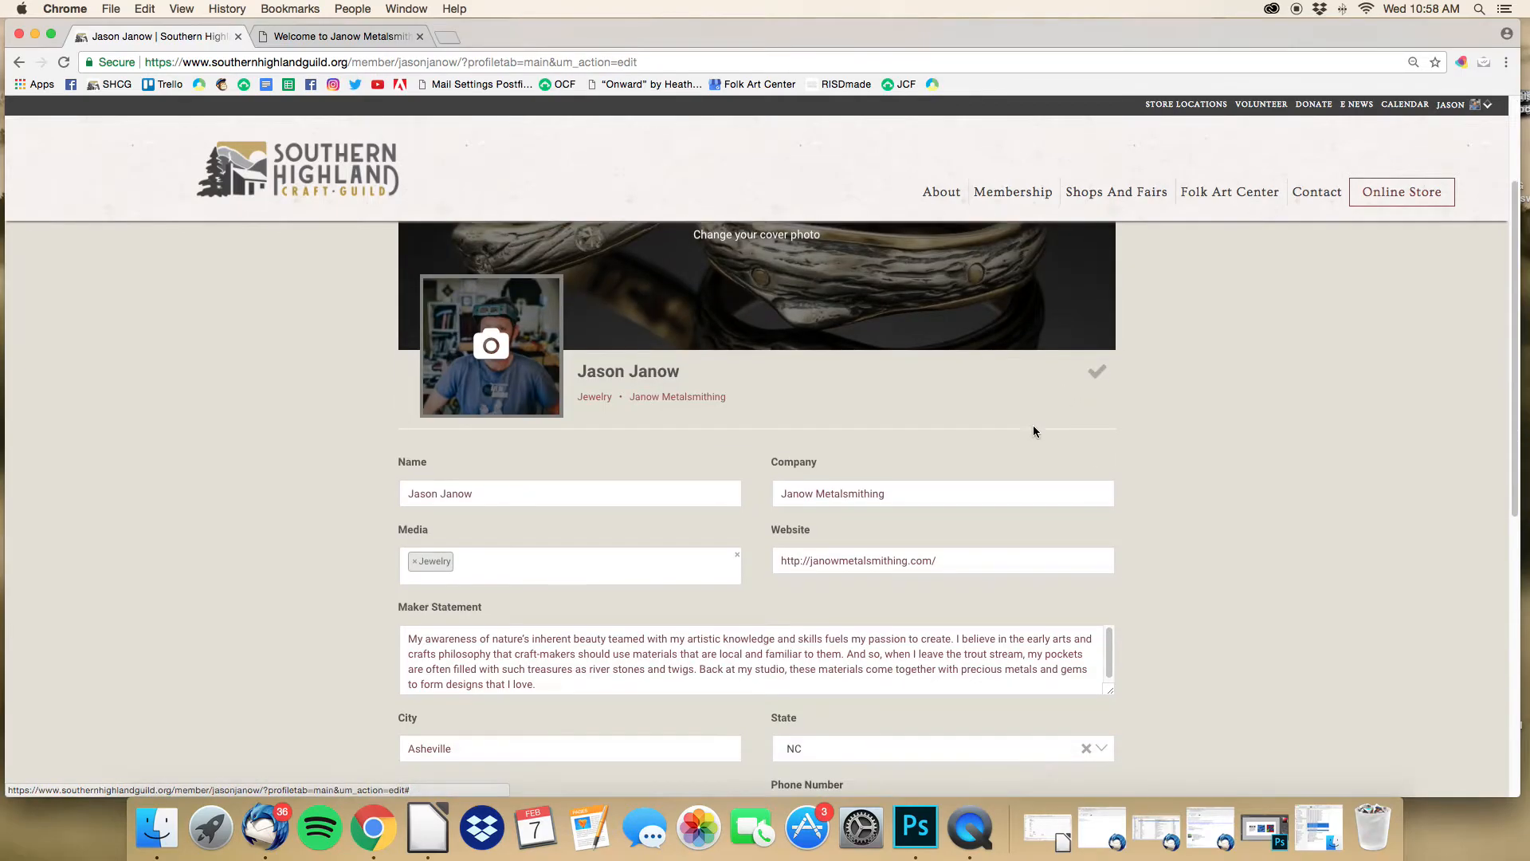
pyautogui.scroll(-3, 1033, 431)
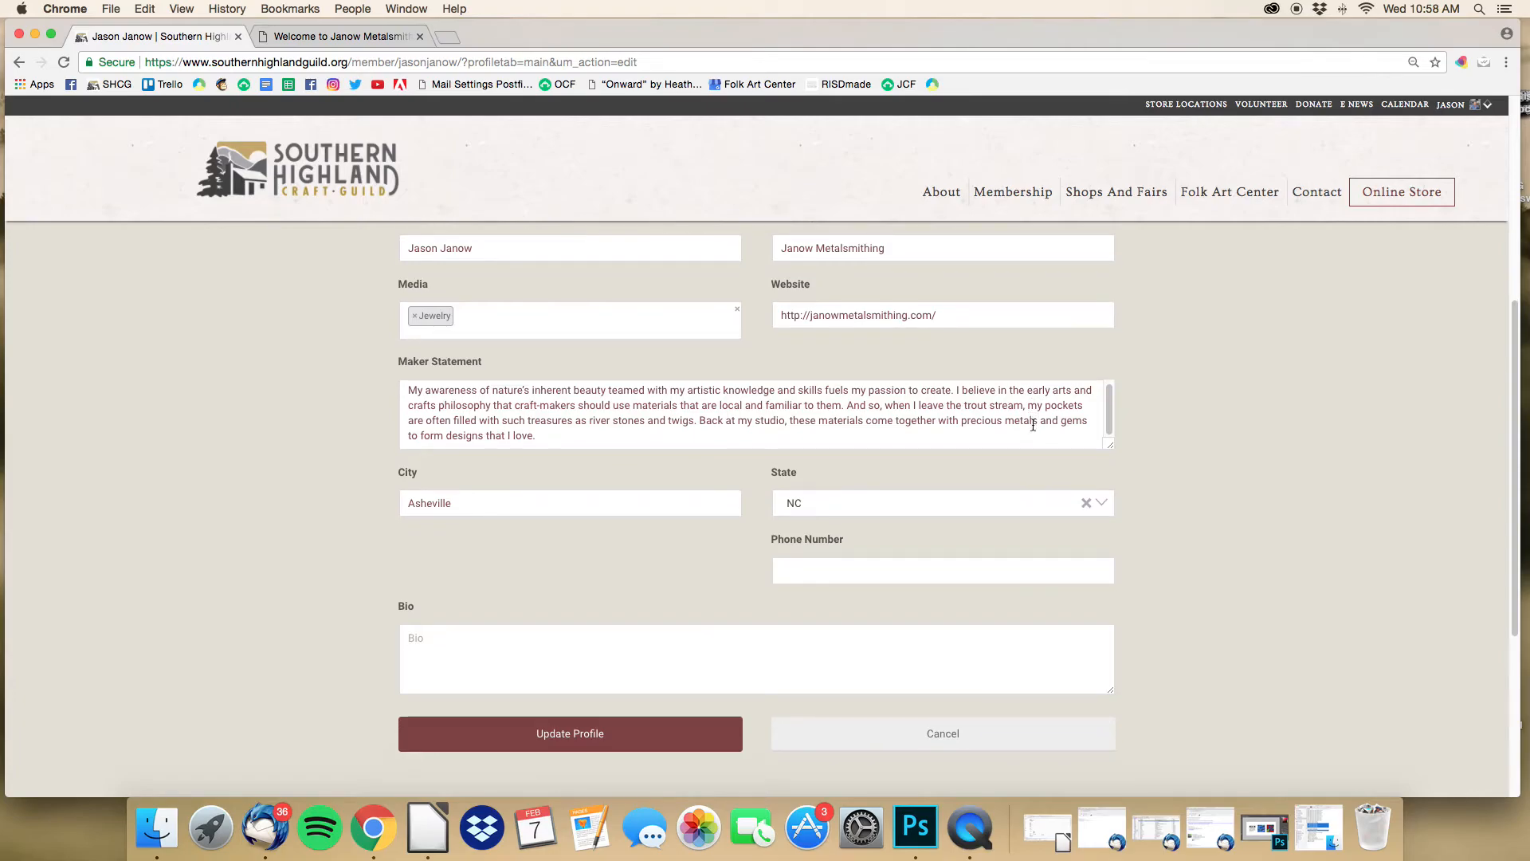
pyautogui.scroll(-1, 1033, 427)
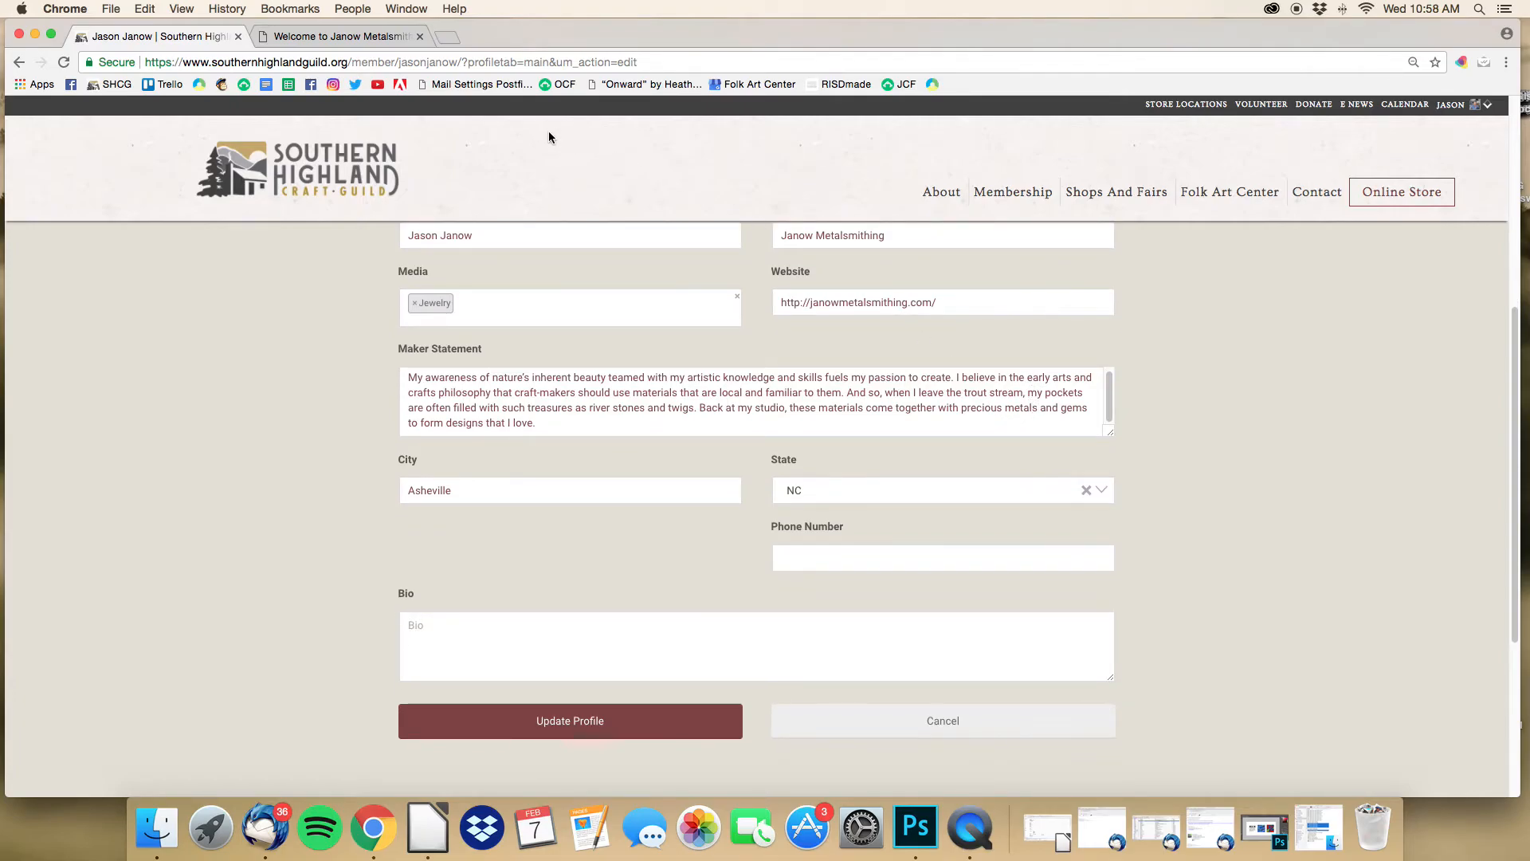
pyautogui.click(327, 38)
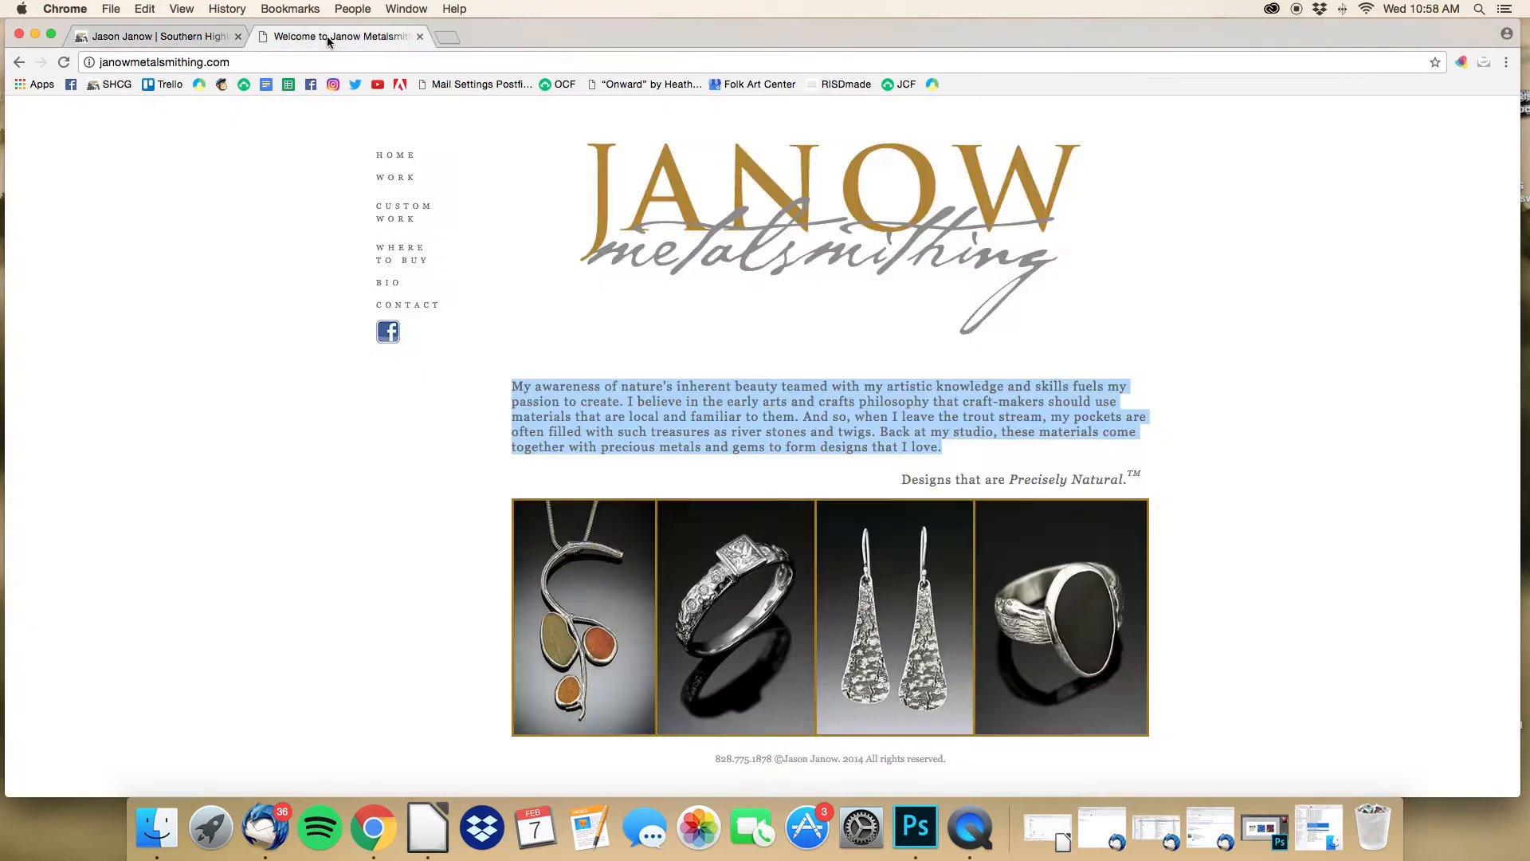
pyautogui.click(395, 287)
pyautogui.scroll(-5, 415, 315)
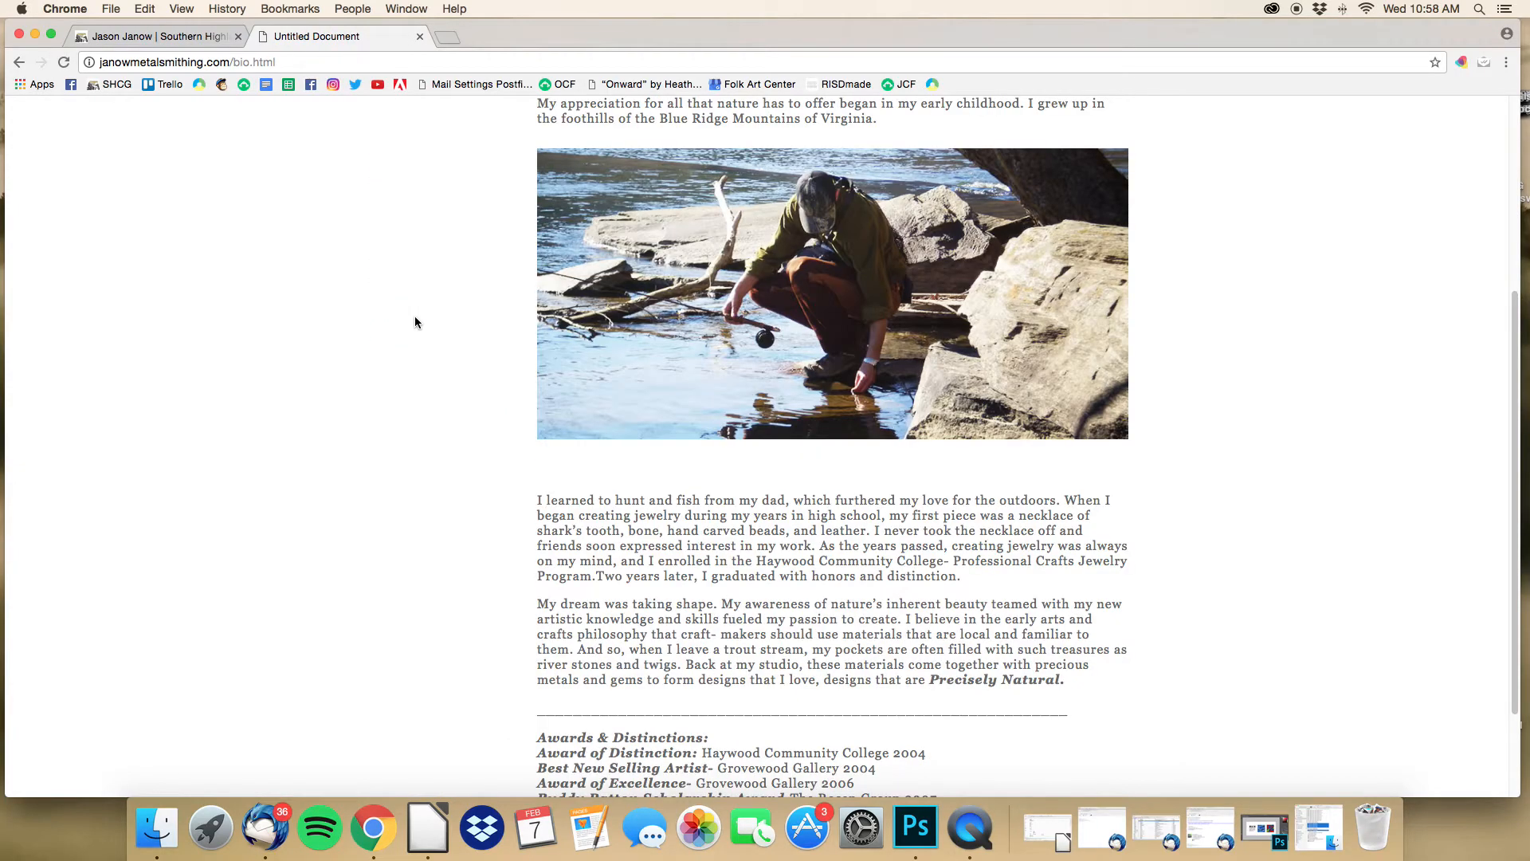
pyautogui.scroll(-1, 531, 347)
pyautogui.moveTo(896, 692); pyautogui.dragTo(538, 362)
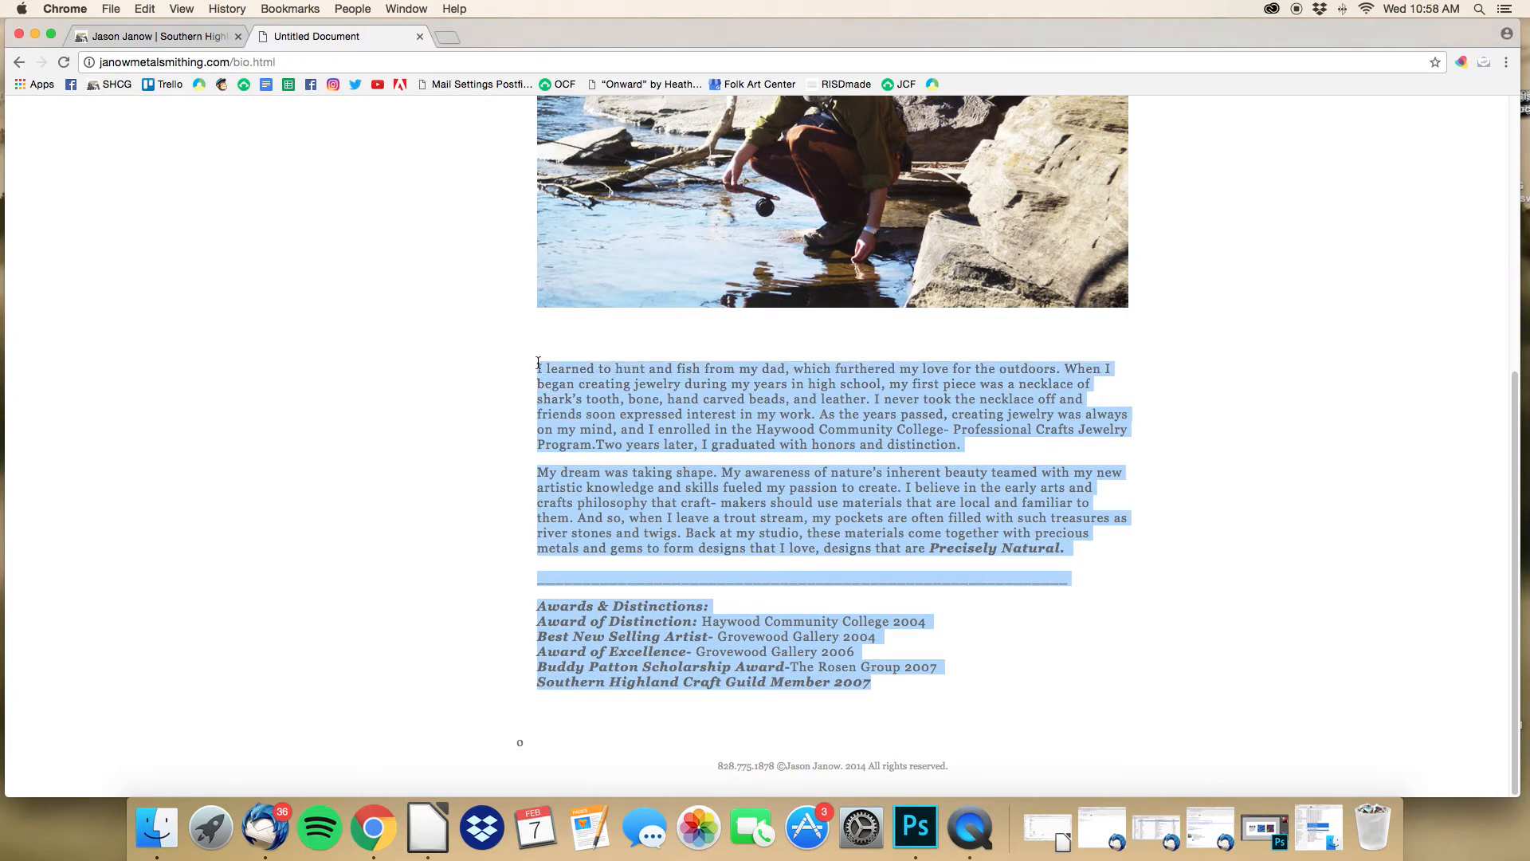
pyautogui.press('super+c')
pyautogui.hotkey('ctrl', 'shift', 'Tab')
# Step: Paste the copied biography and awards list into the empty Bio field
pyautogui.click(475, 664)
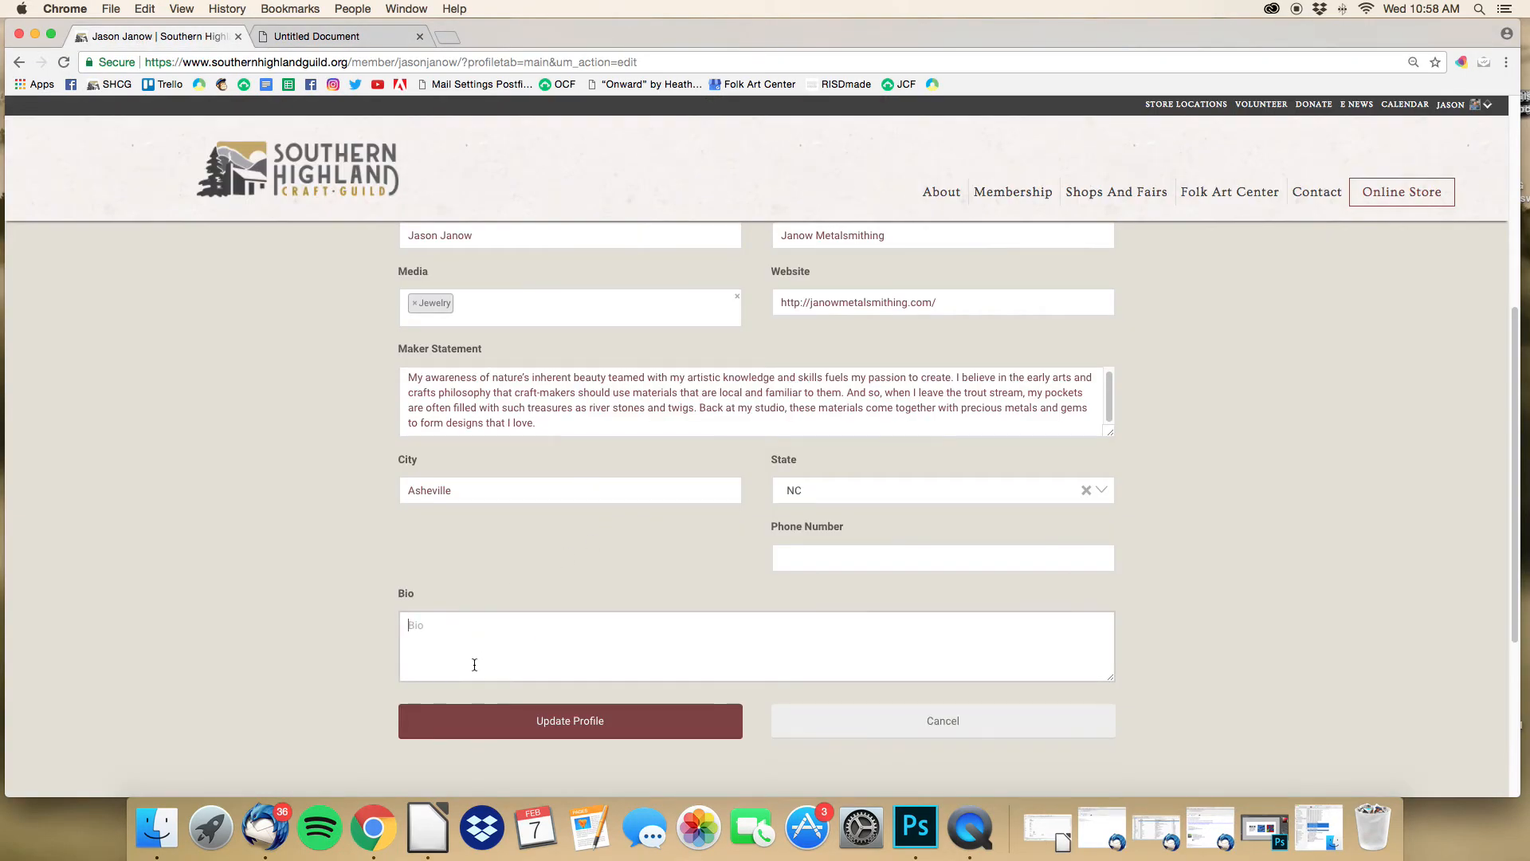
pyautogui.press('super+v')
pyautogui.scroll(4, 476, 651)
pyautogui.scroll(2, 476, 651)
pyautogui.scroll(-3, 476, 650)
# Step: Lengthen the Bio's underscore divider, trim the overflow, and submit Update Profile
pyautogui.doubleClick(493, 621)
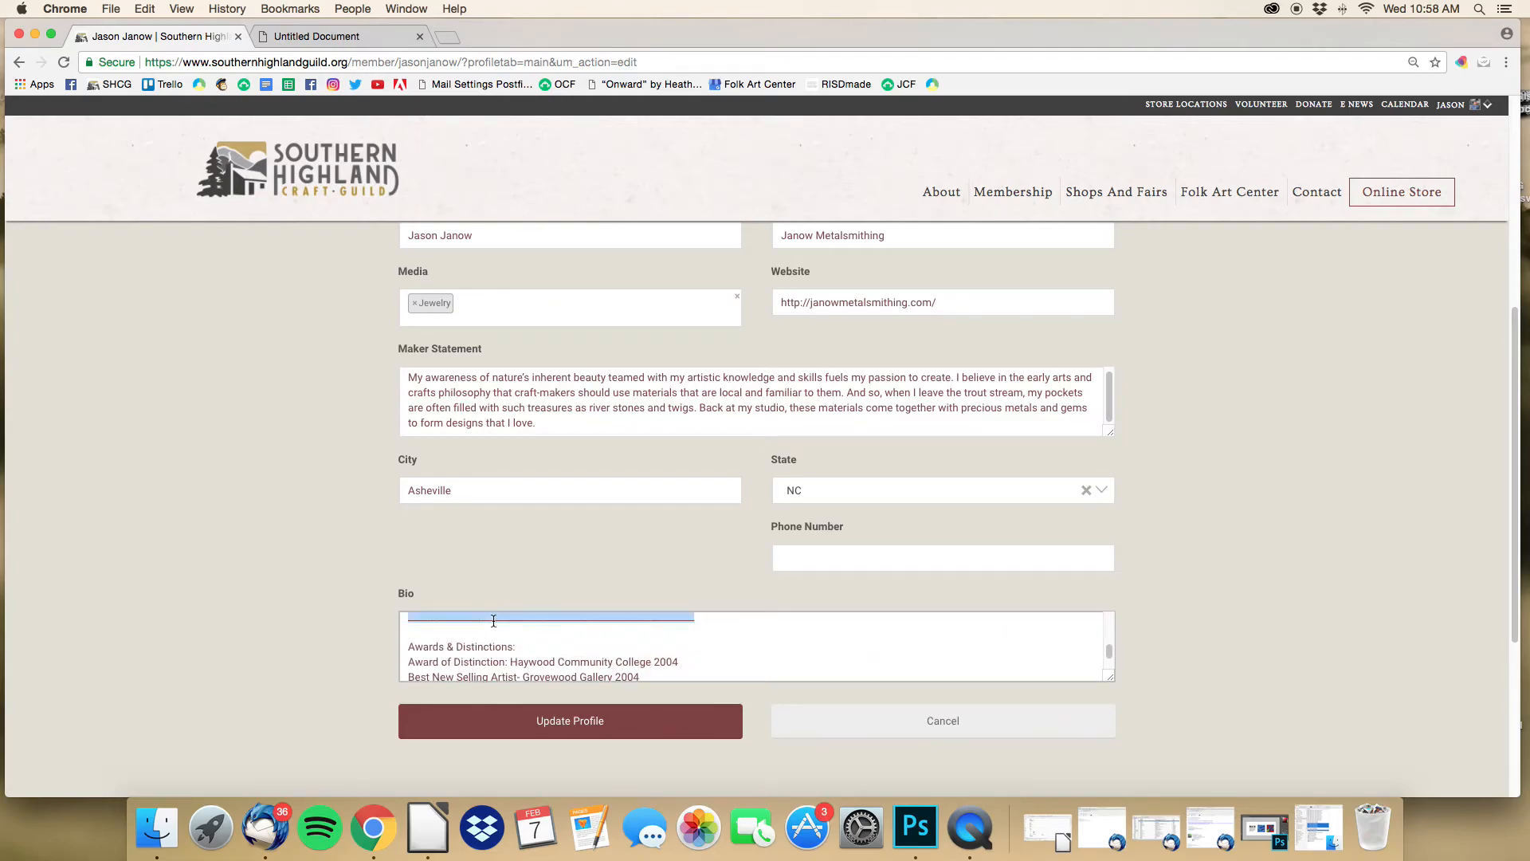
pyautogui.click(715, 625)
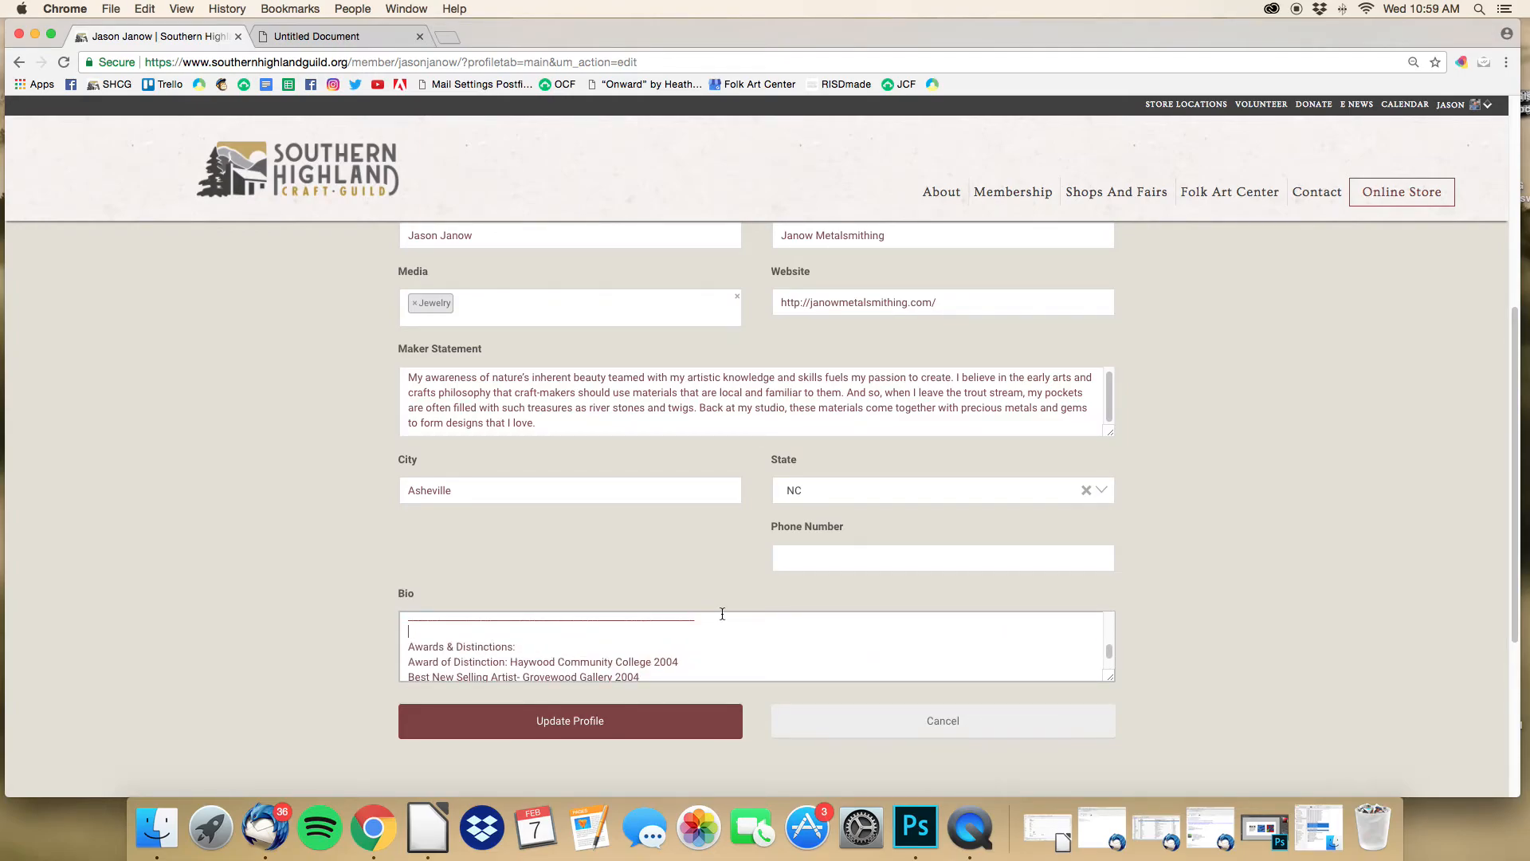
pyautogui.press('super+v')
pyautogui.press('super+v')
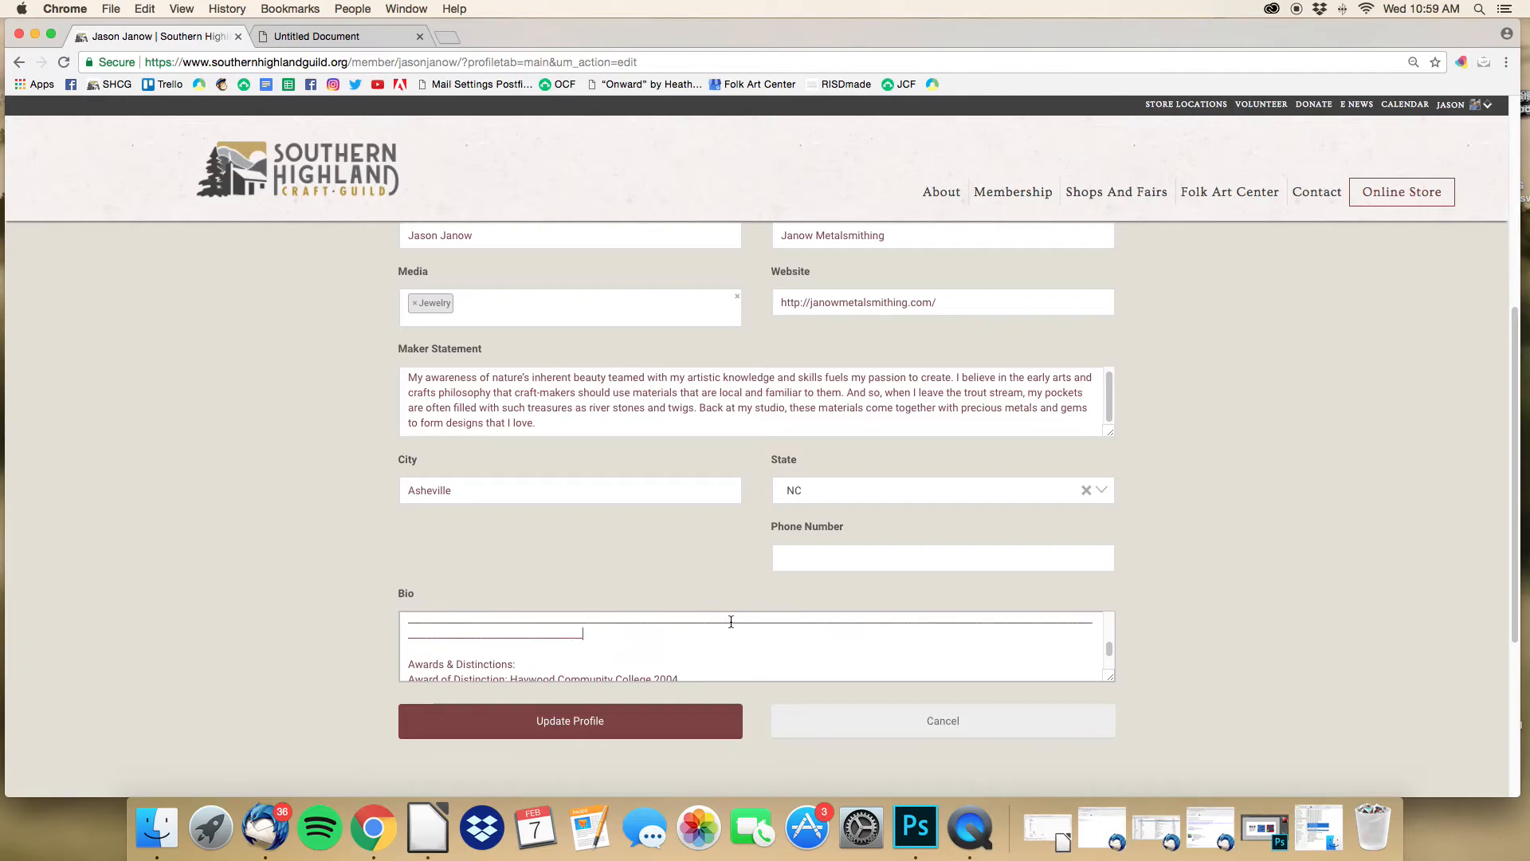
pyautogui.keyDown('shift'); pyautogui.click(432, 638); pyautogui.keyUp('shift')
pyautogui.press('BackSpace')
pyautogui.scroll(-6, 478, 662)
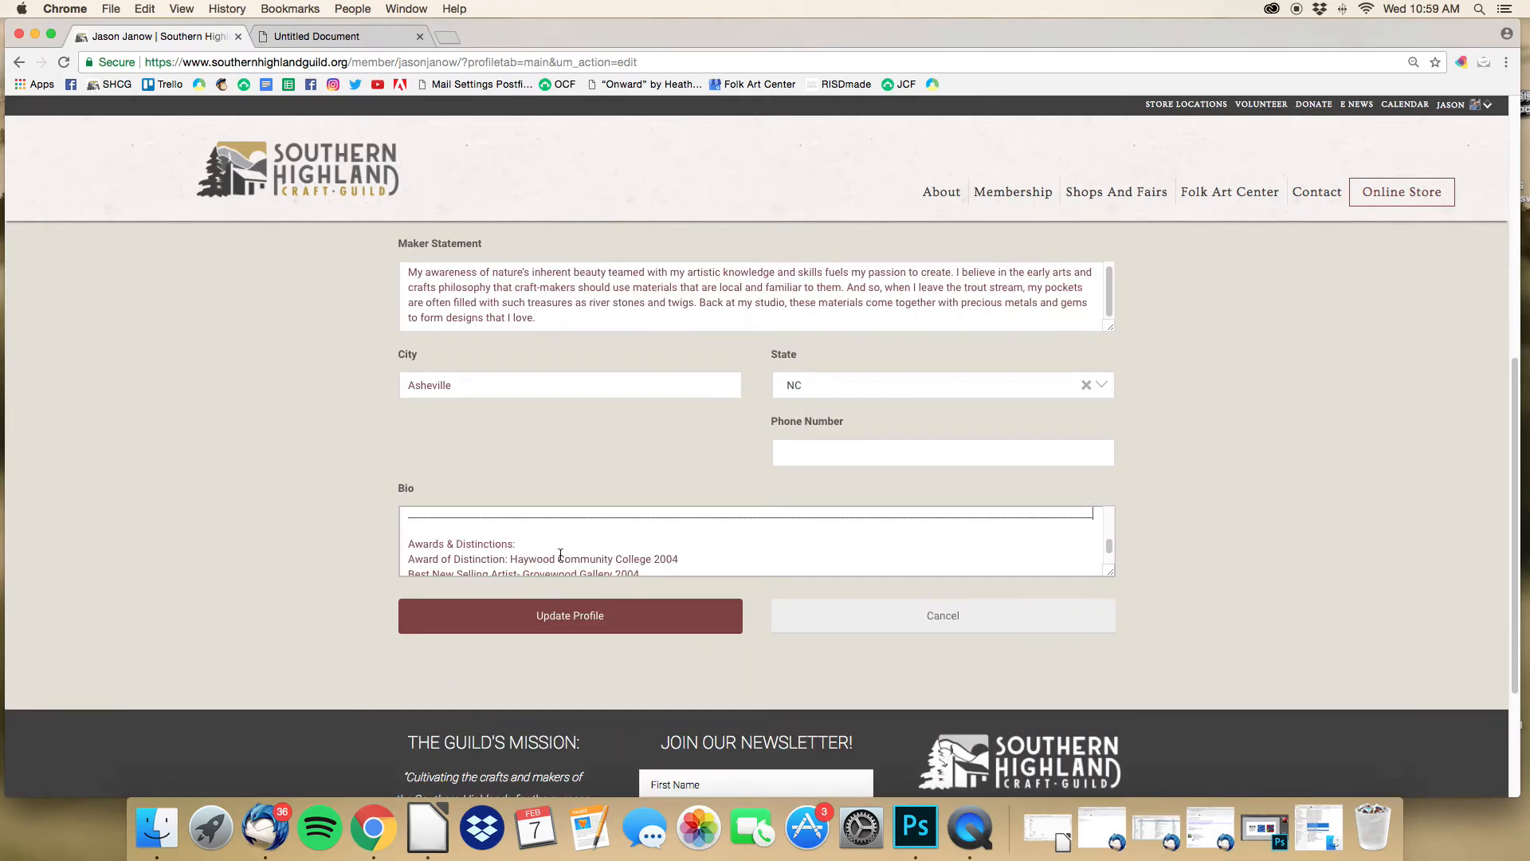
pyautogui.scroll(-2, 563, 552)
pyautogui.click(591, 520)
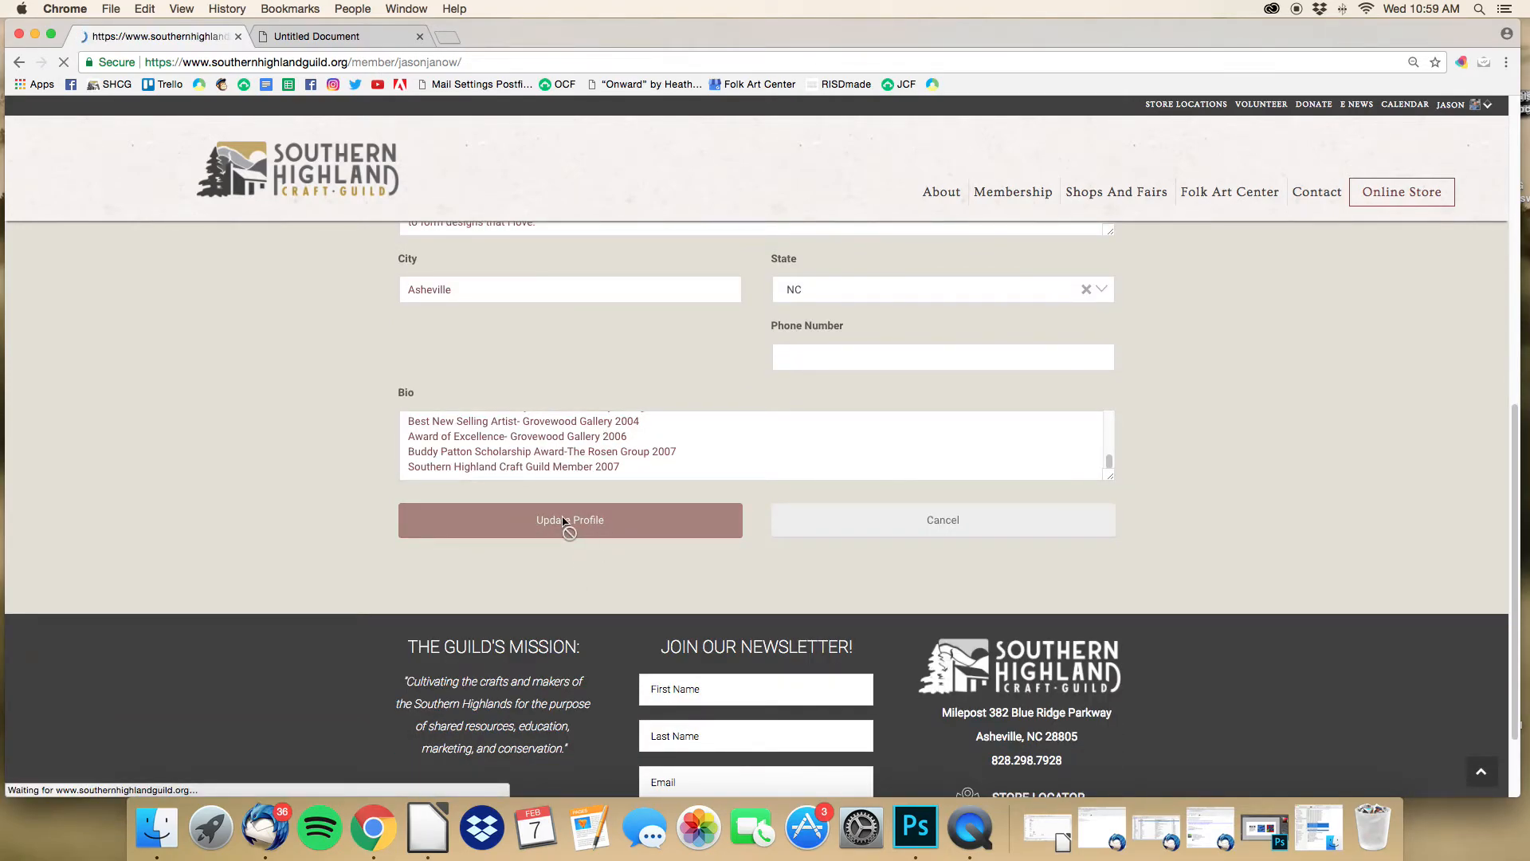
# Step: Review the saved profile's new Bio paragraphs, divider and Awards & Distinctions list
pyautogui.scroll(-3, 561, 529)
pyautogui.scroll(-3, 561, 533)
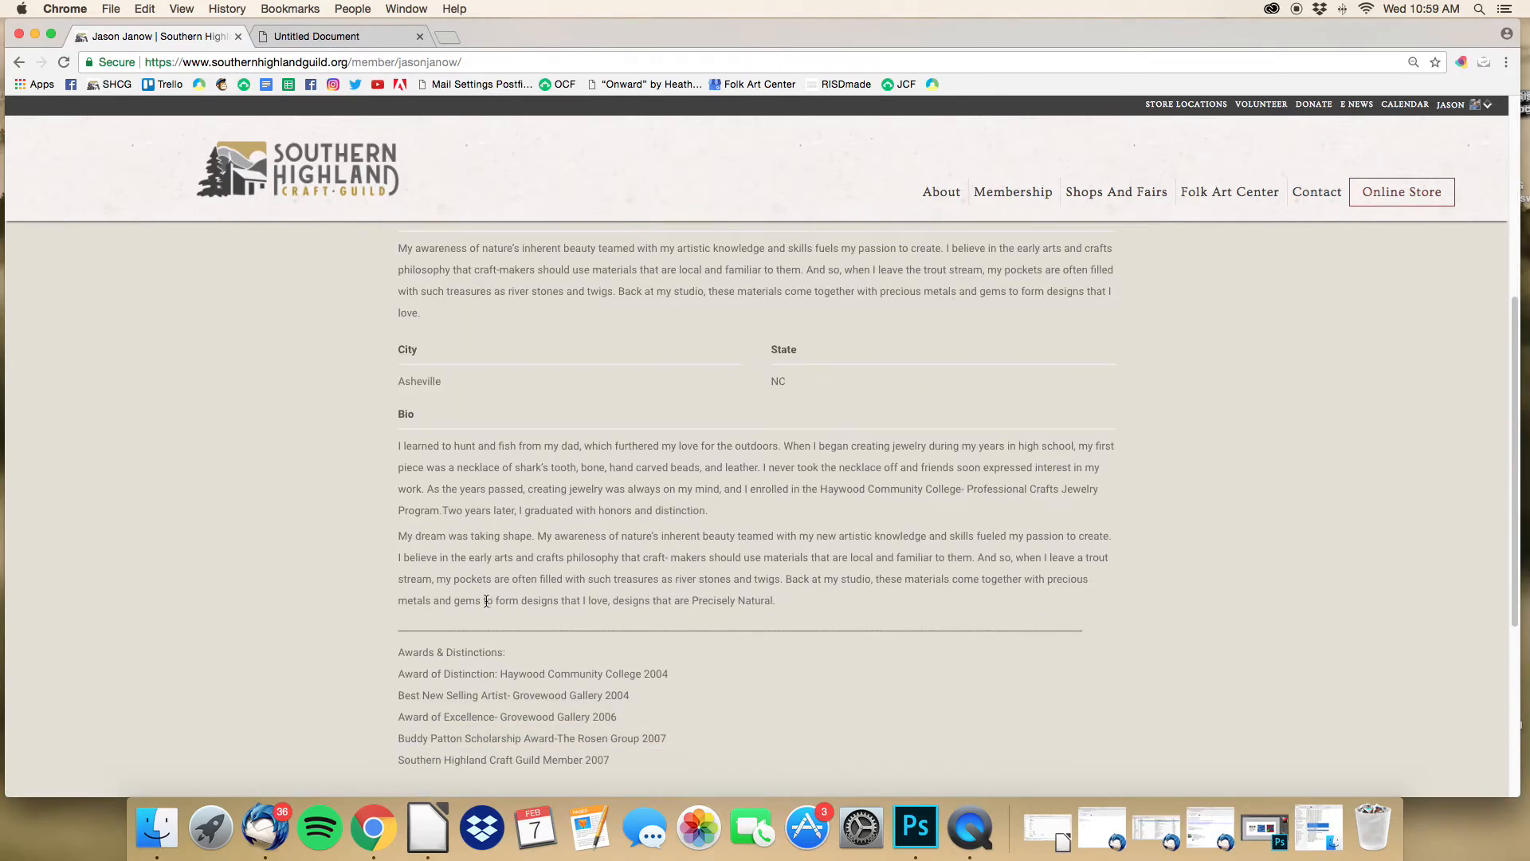
pyautogui.scroll(-3, 531, 642)
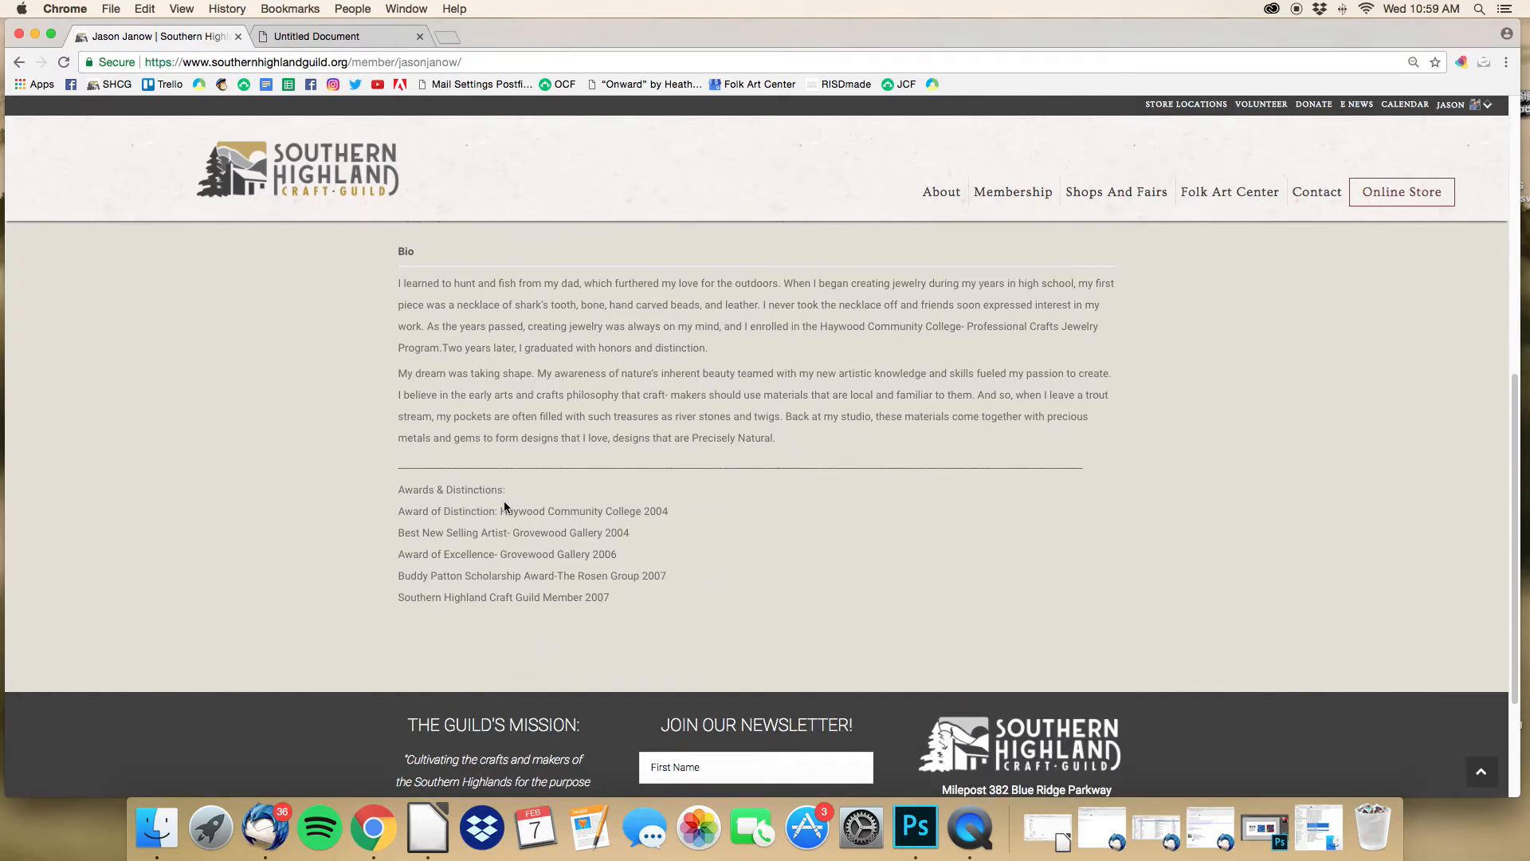
pyautogui.scroll(5, 504, 503)
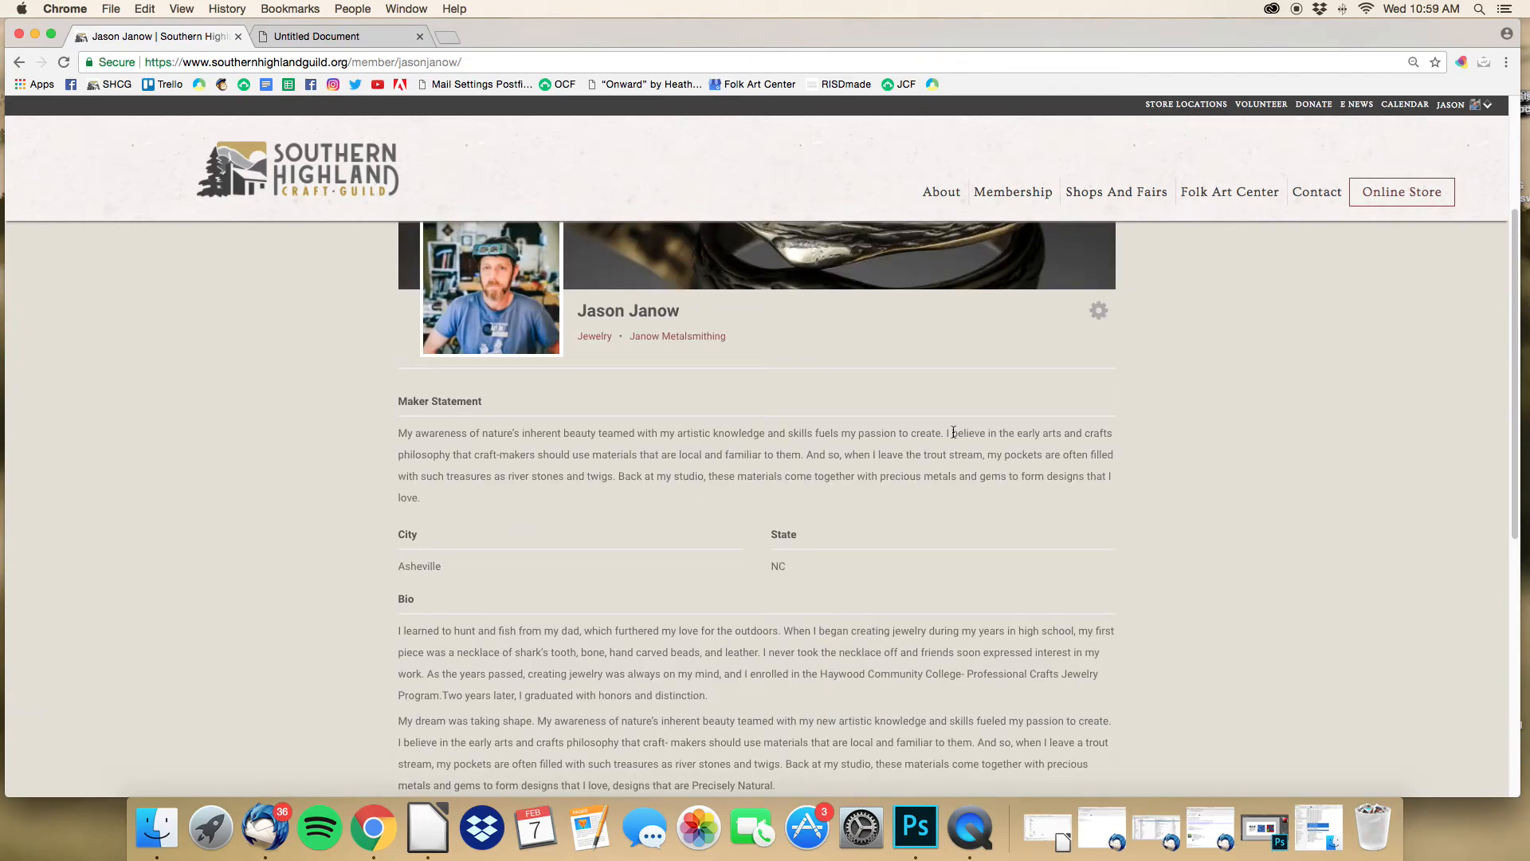
pyautogui.click(1099, 310)
# Step: Reopen the profile editor and leave Phone Number empty after entering and deleting a number
pyautogui.click(1098, 351)
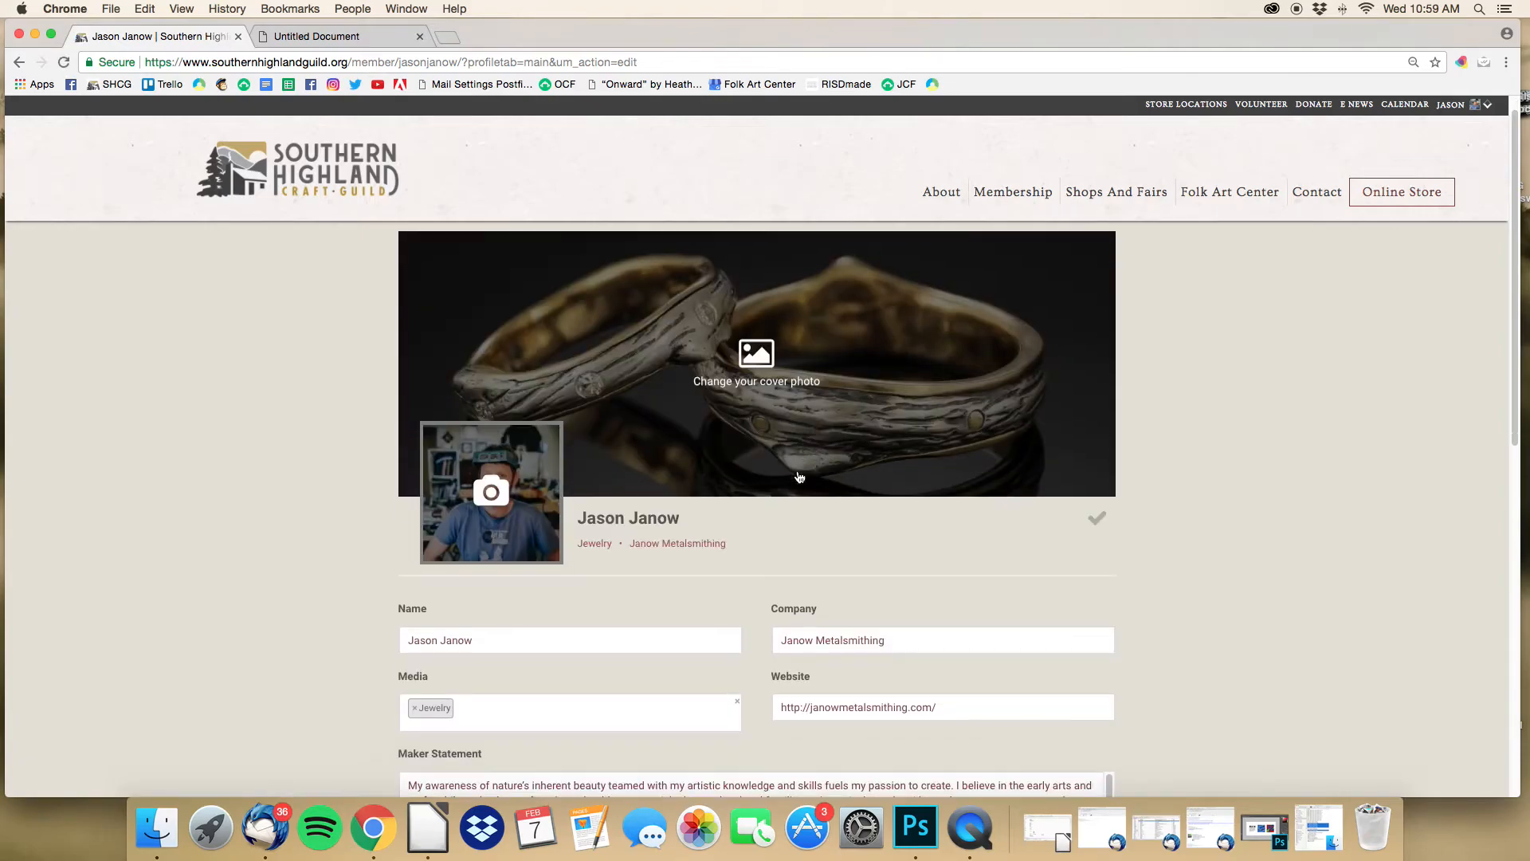
pyautogui.scroll(-2, 798, 471)
pyautogui.moveTo(783, 467); pyautogui.dragTo(904, 518)
pyautogui.scroll(-3, 813, 652)
pyautogui.click(817, 605)
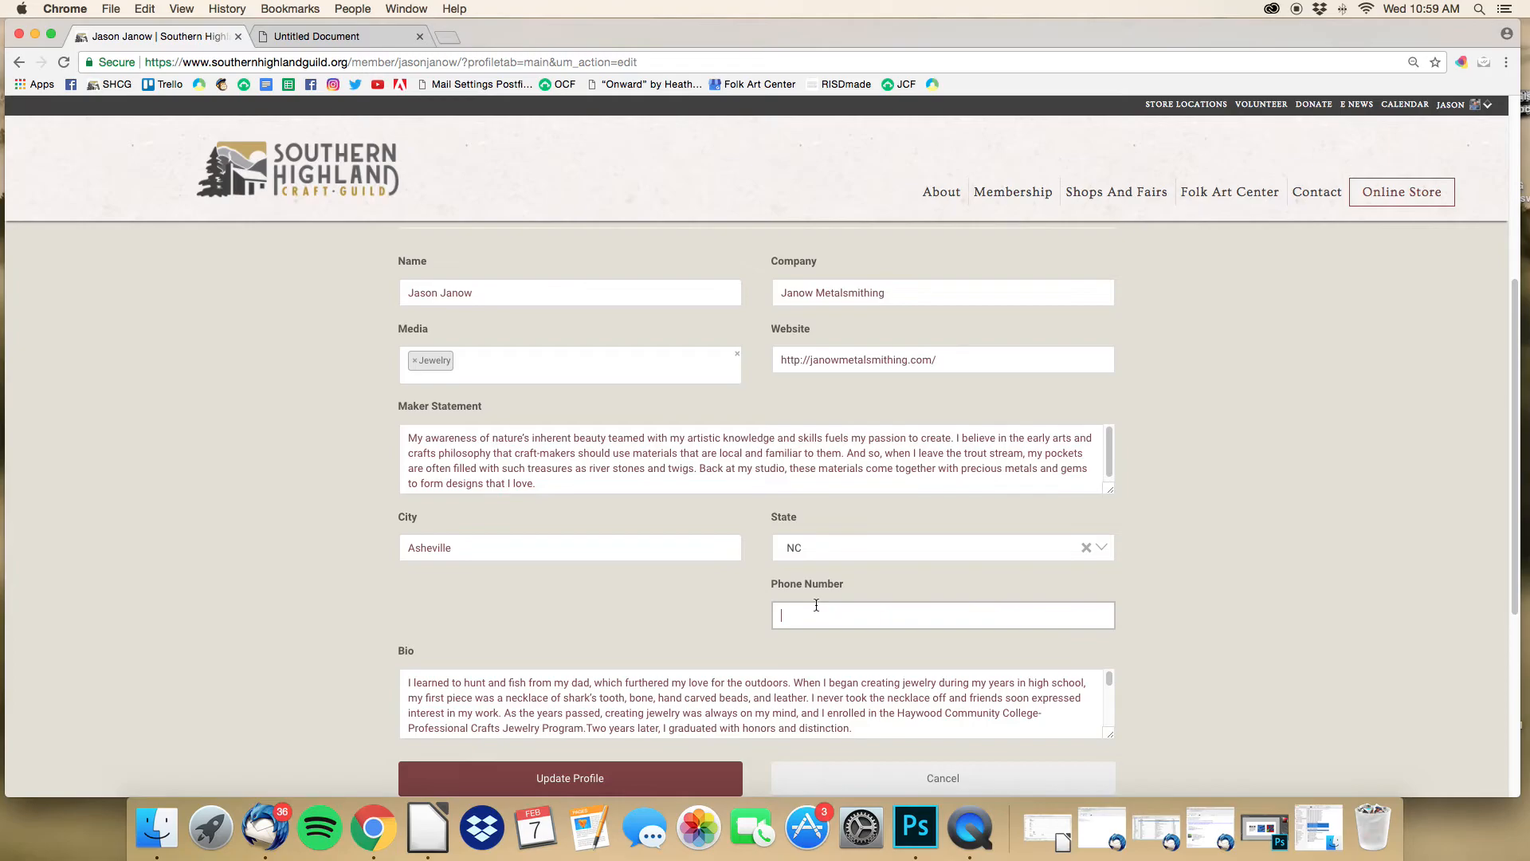
pyautogui.hotkey('shift', 'Right')
pyautogui.hotkey('shift', 'Right')
pyautogui.hotkey('shift', 'Right')
pyautogui.hotkey('shift', 'Right')
pyautogui.hotkey('shift', 'Right')
pyautogui.hotkey('shift', 'Right')
pyautogui.hotkey('shift', 'Right')
pyautogui.hotkey('shift', 'Right')
pyautogui.hotkey('shift', 'Right')
pyautogui.hotkey('shift', 'Right')
pyautogui.hotkey('shift', 'Right')
pyautogui.hotkey('shift', 'Right')
pyautogui.press('BackSpace')
# Step: Clear the Website field and submit the profile update
pyautogui.tripleClick(837, 359)
pyautogui.press('BackSpace')
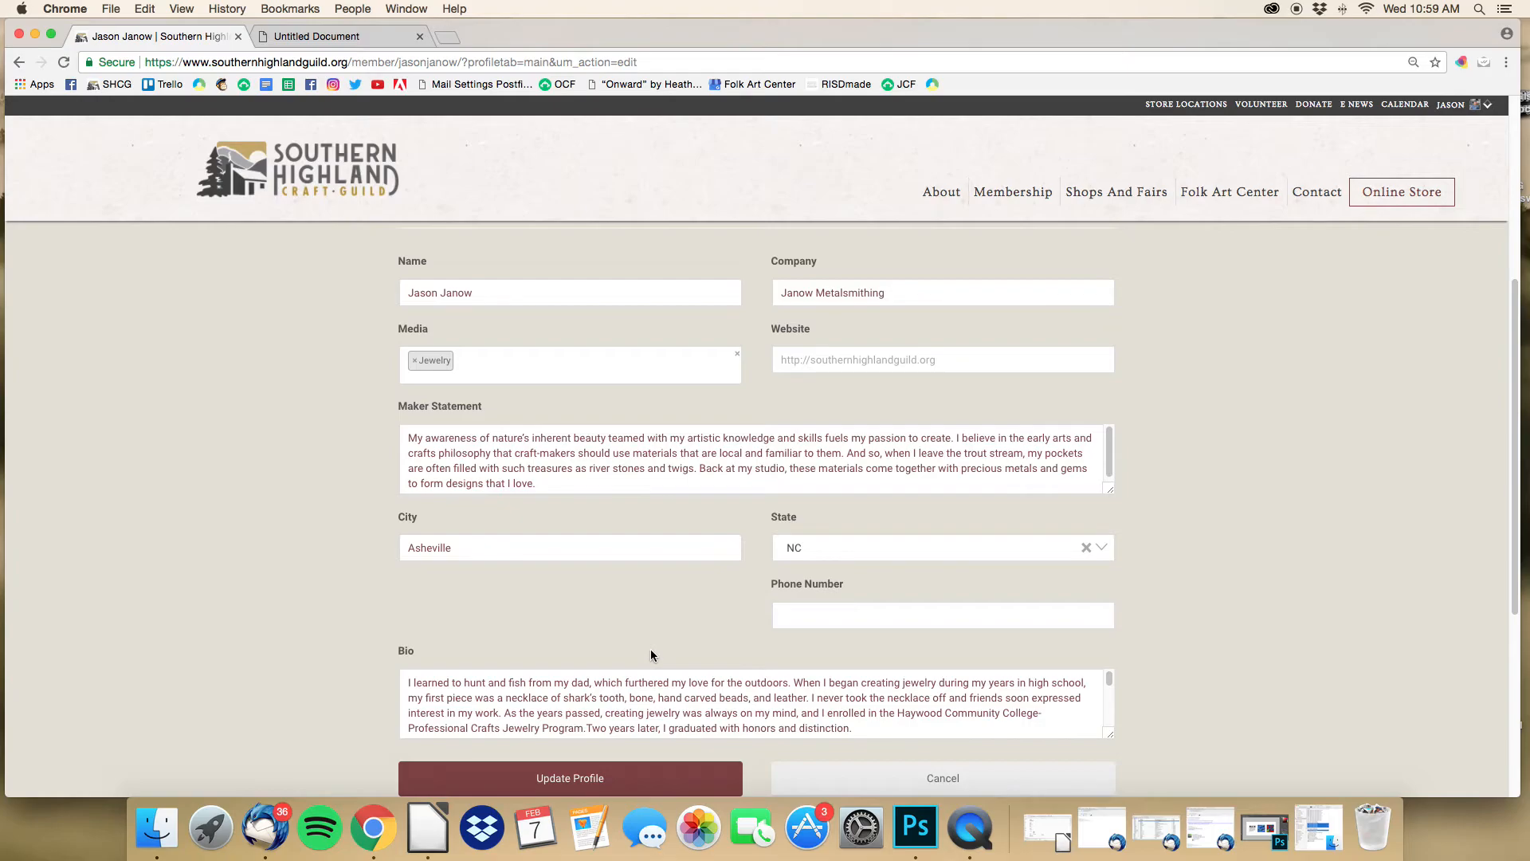
pyautogui.scroll(3, 651, 654)
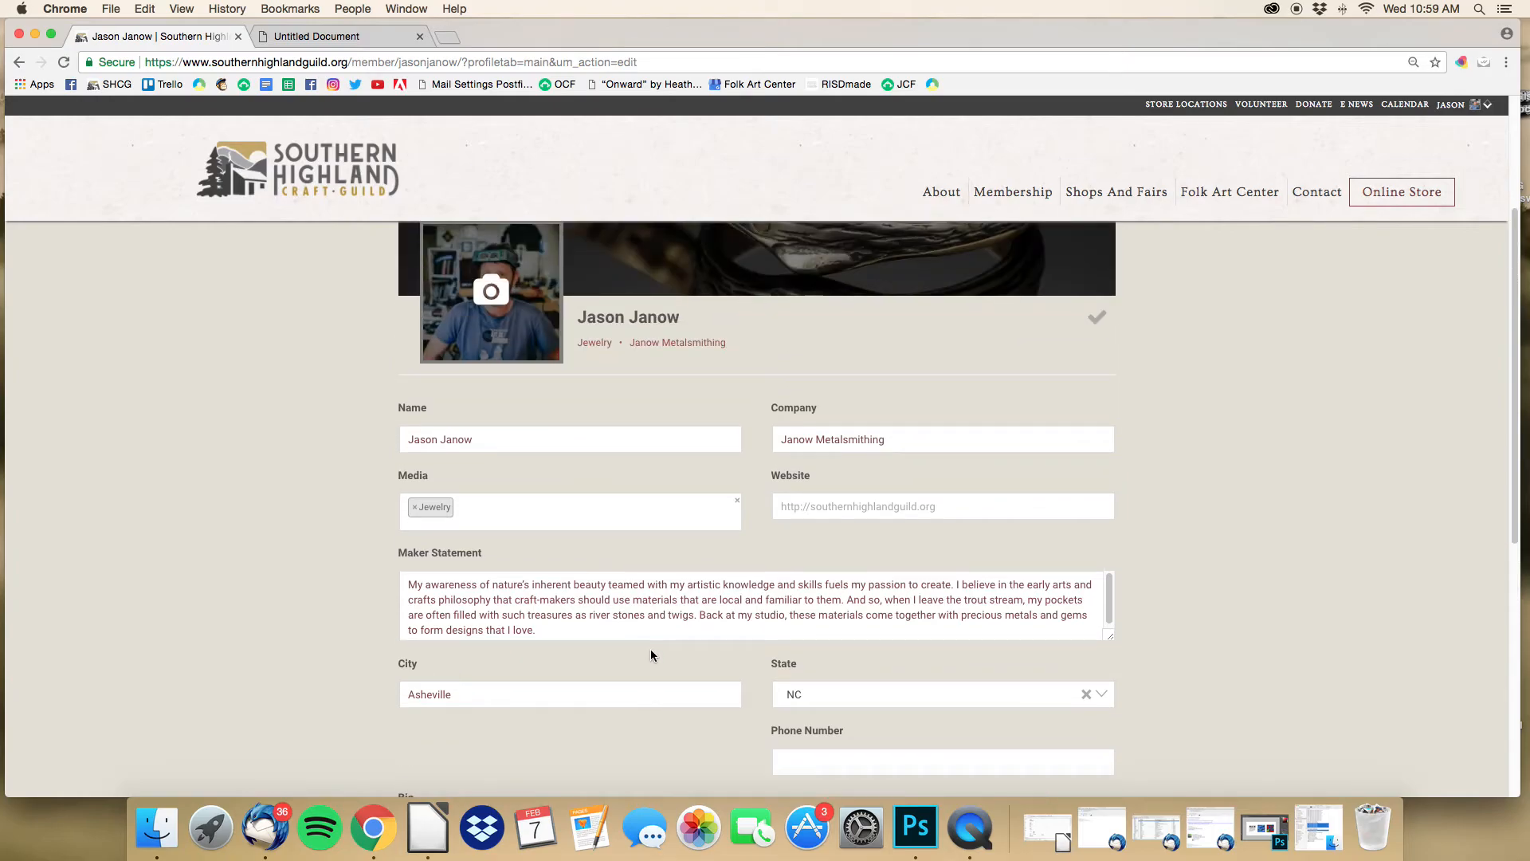
pyautogui.scroll(-5, 650, 654)
pyautogui.click(651, 644)
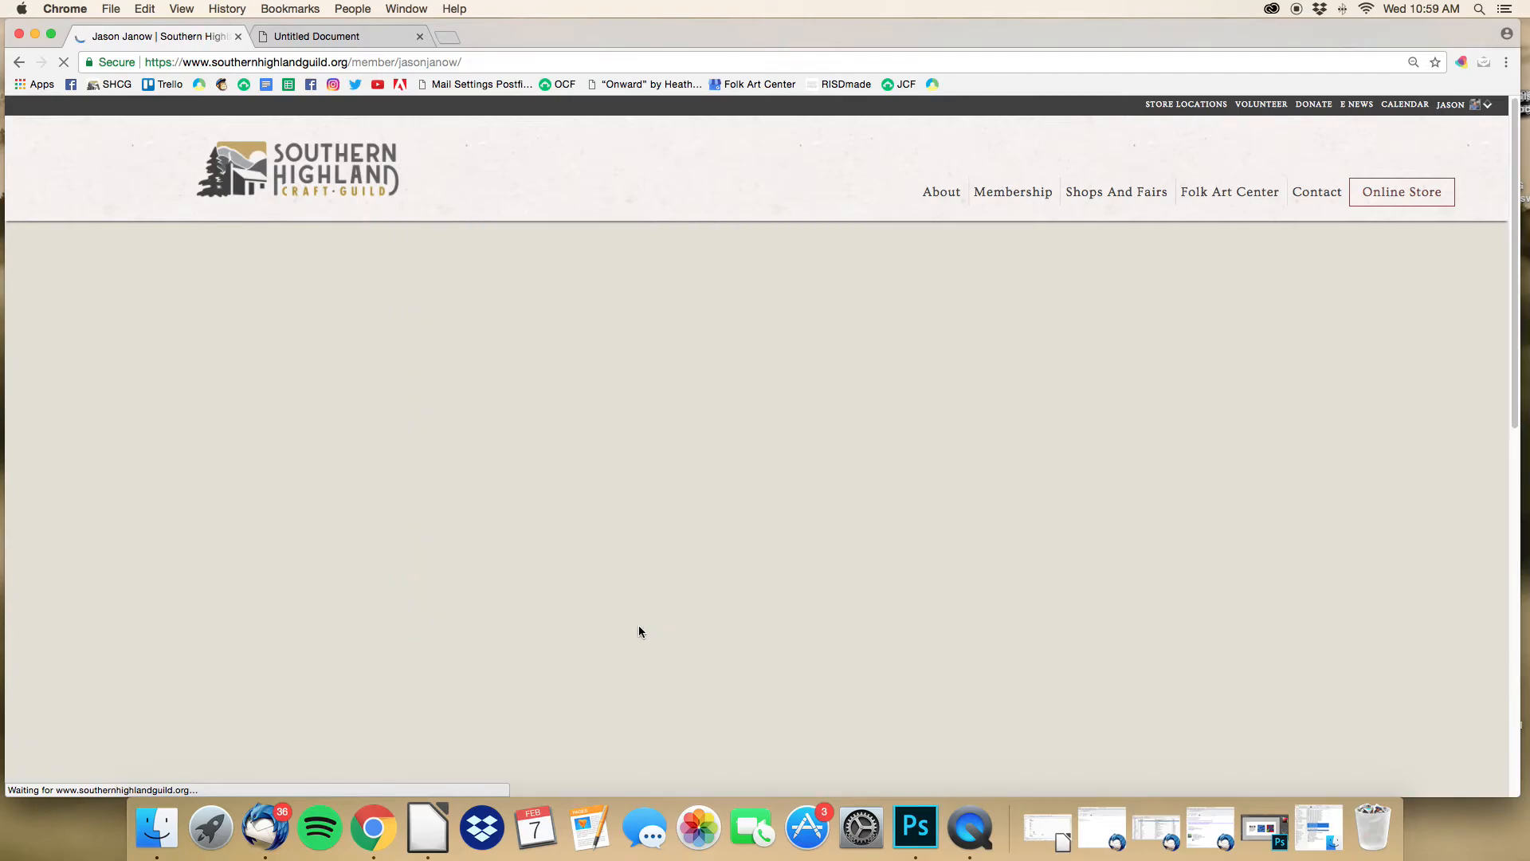
# Step: Search the Members directory by Display Name for the member's surname, returning 2 members
pyautogui.scroll(-2, 619, 646)
pyautogui.scroll(5, 619, 646)
pyautogui.moveTo(1012, 193)
pyautogui.click(1002, 220)
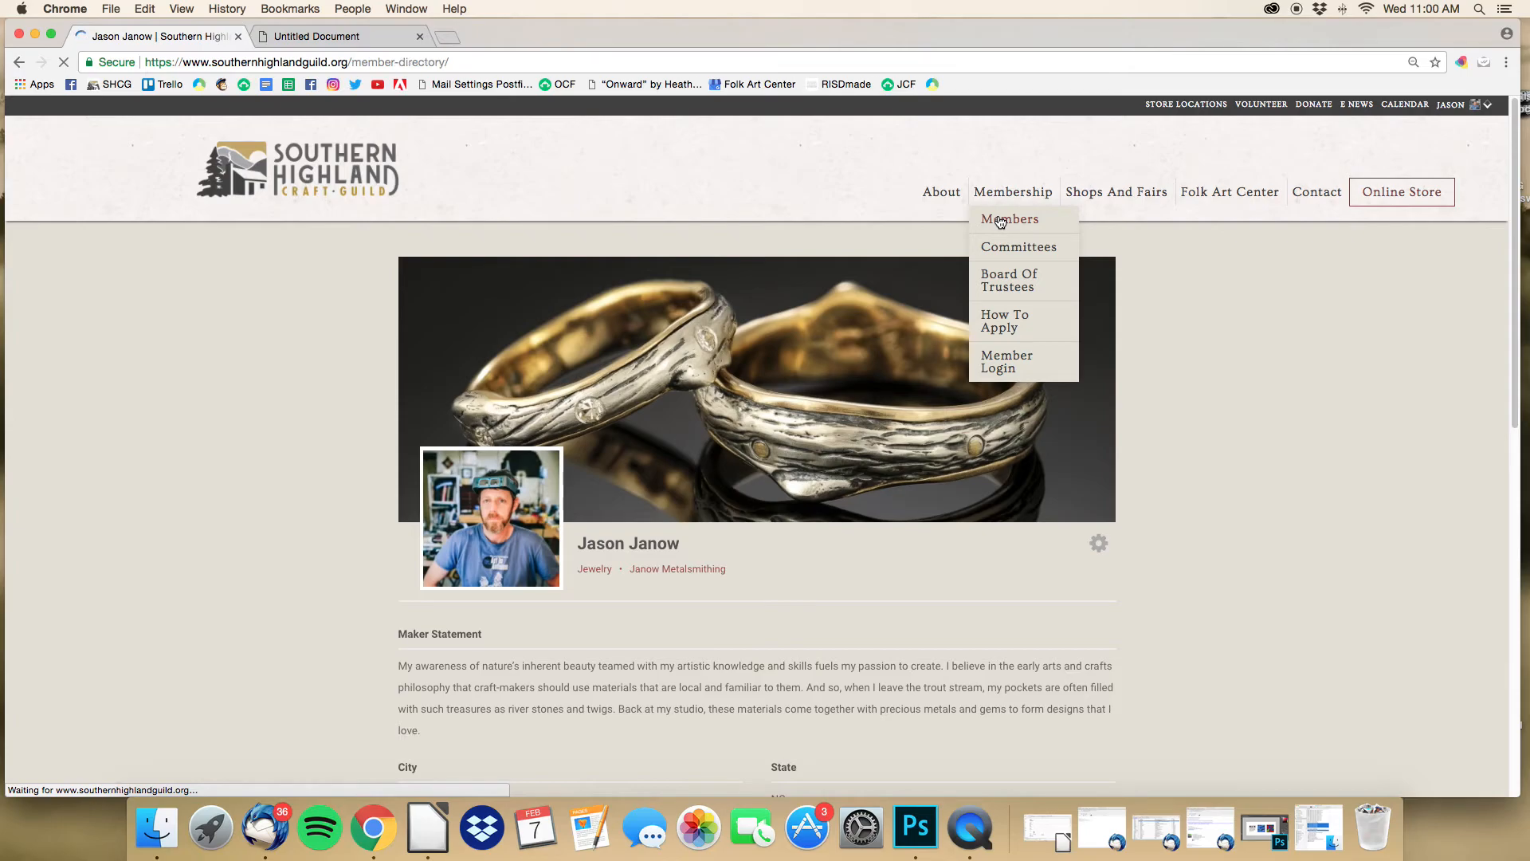
pyautogui.scroll(-3, 965, 333)
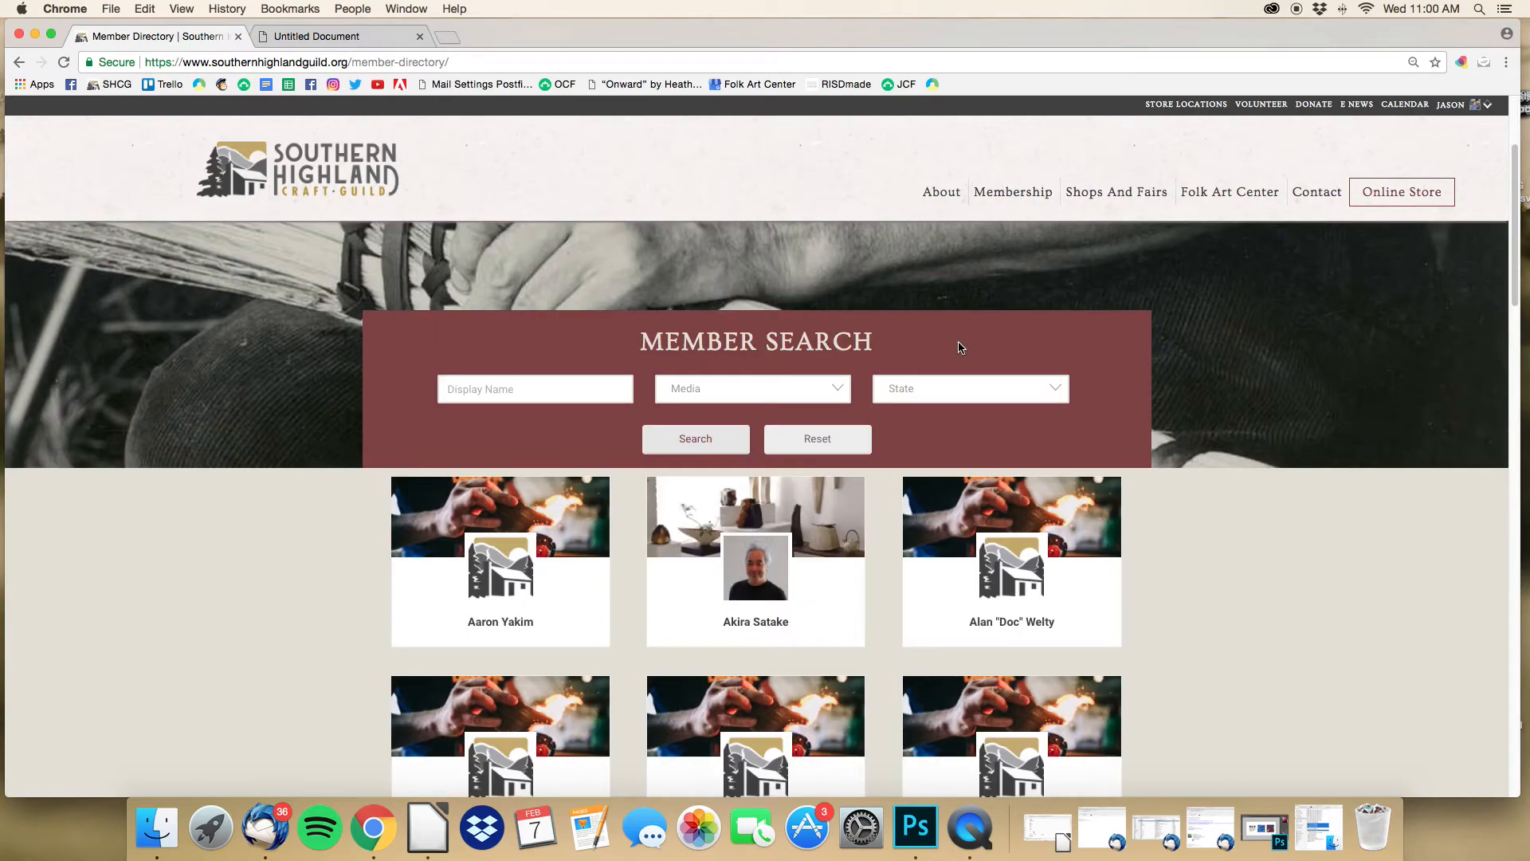
pyautogui.click(560, 362)
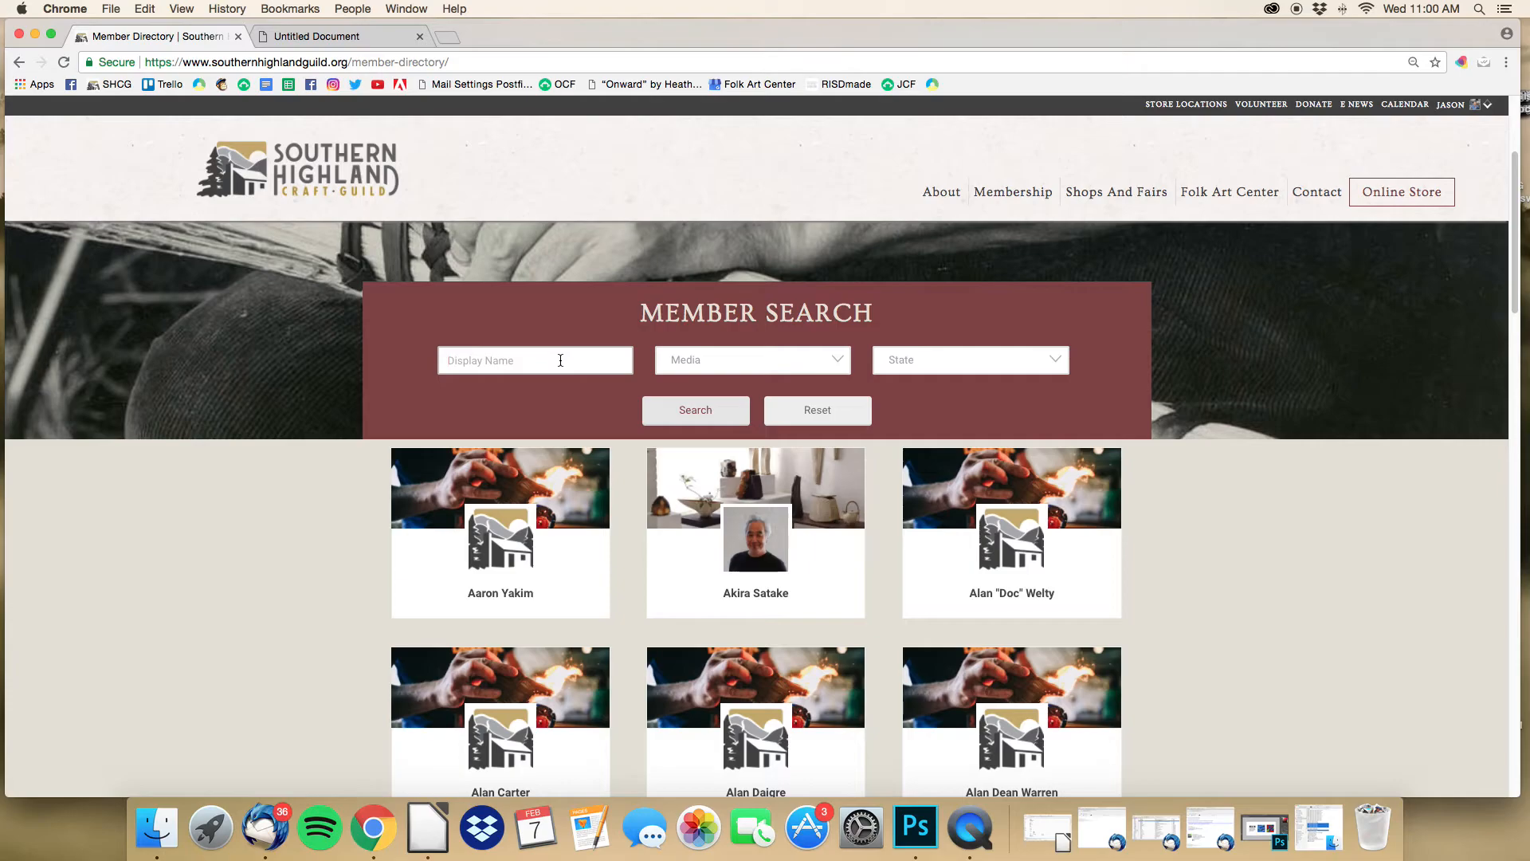
pyautogui.write('janow')
pyautogui.click(675, 419)
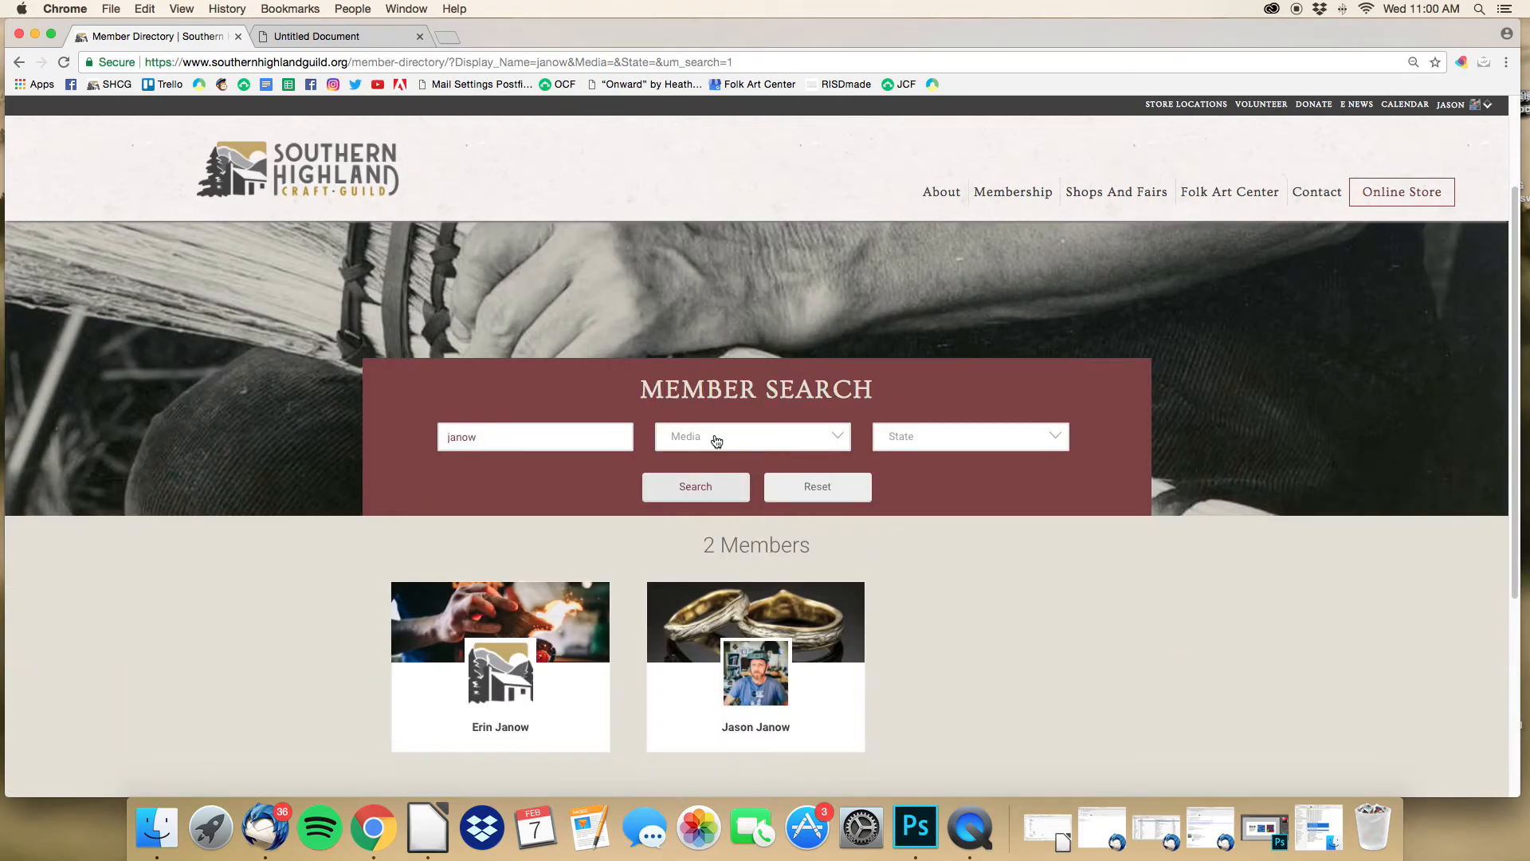
pyautogui.scroll(-2, 717, 441)
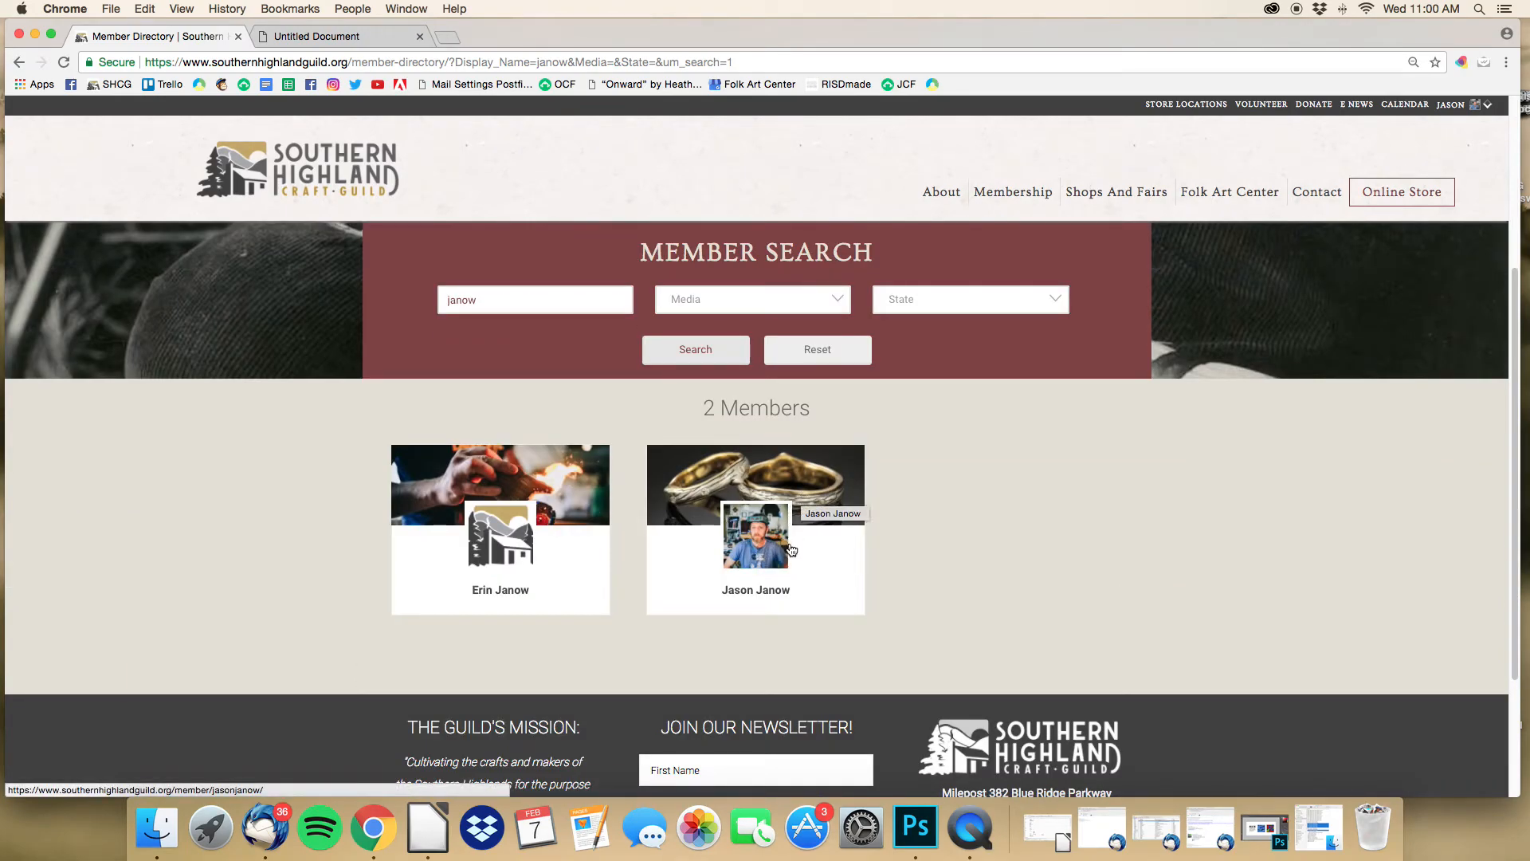
# Step: Open the member's profile from the search results and start editing it
pyautogui.click(772, 598)
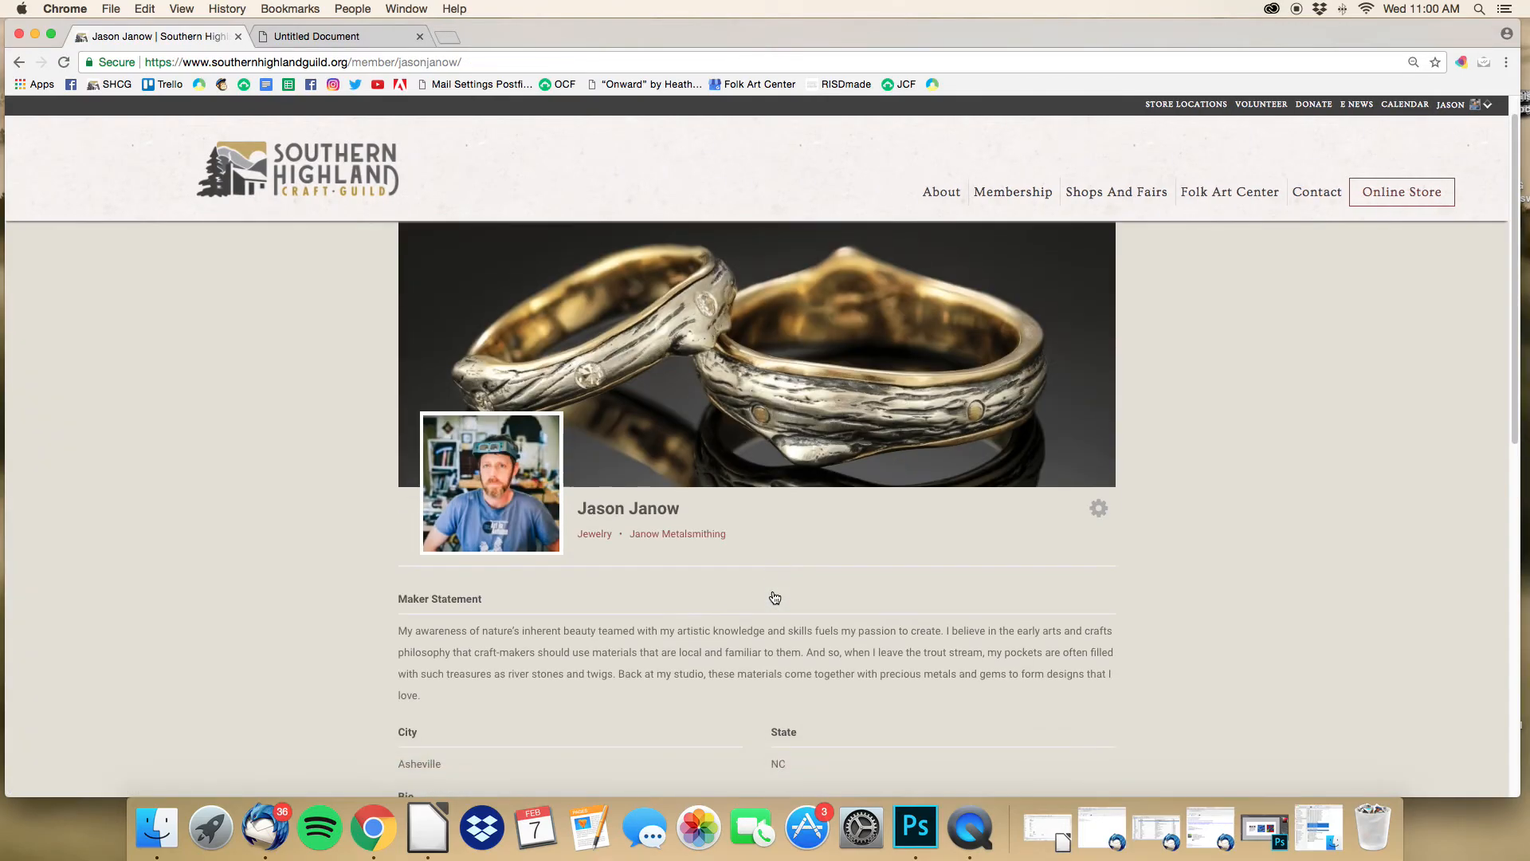
pyautogui.scroll(-15, 665, 567)
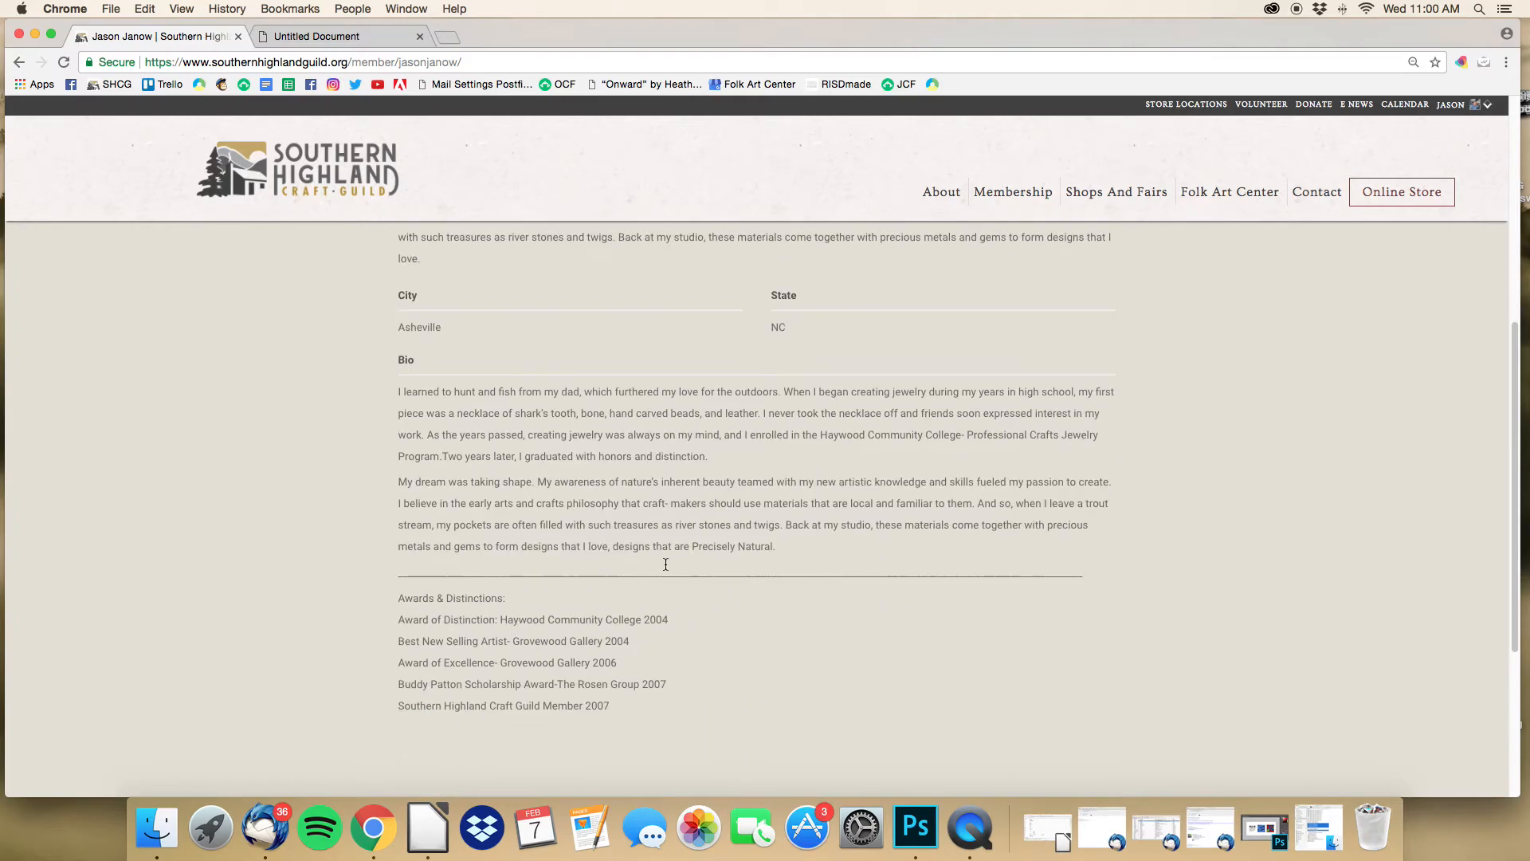
pyautogui.scroll(10, 665, 564)
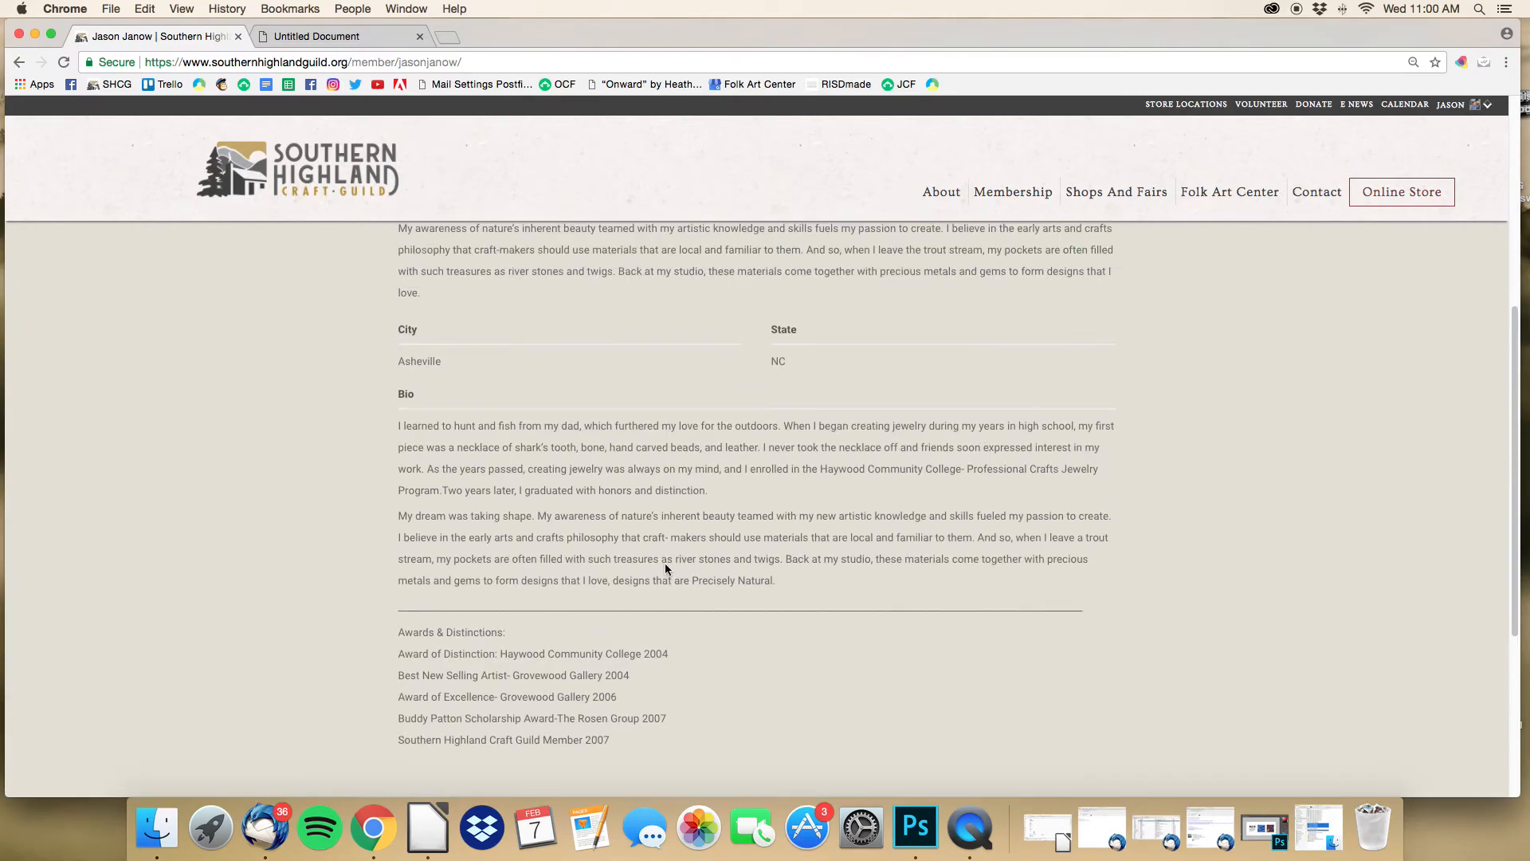
pyautogui.scroll(5, 665, 563)
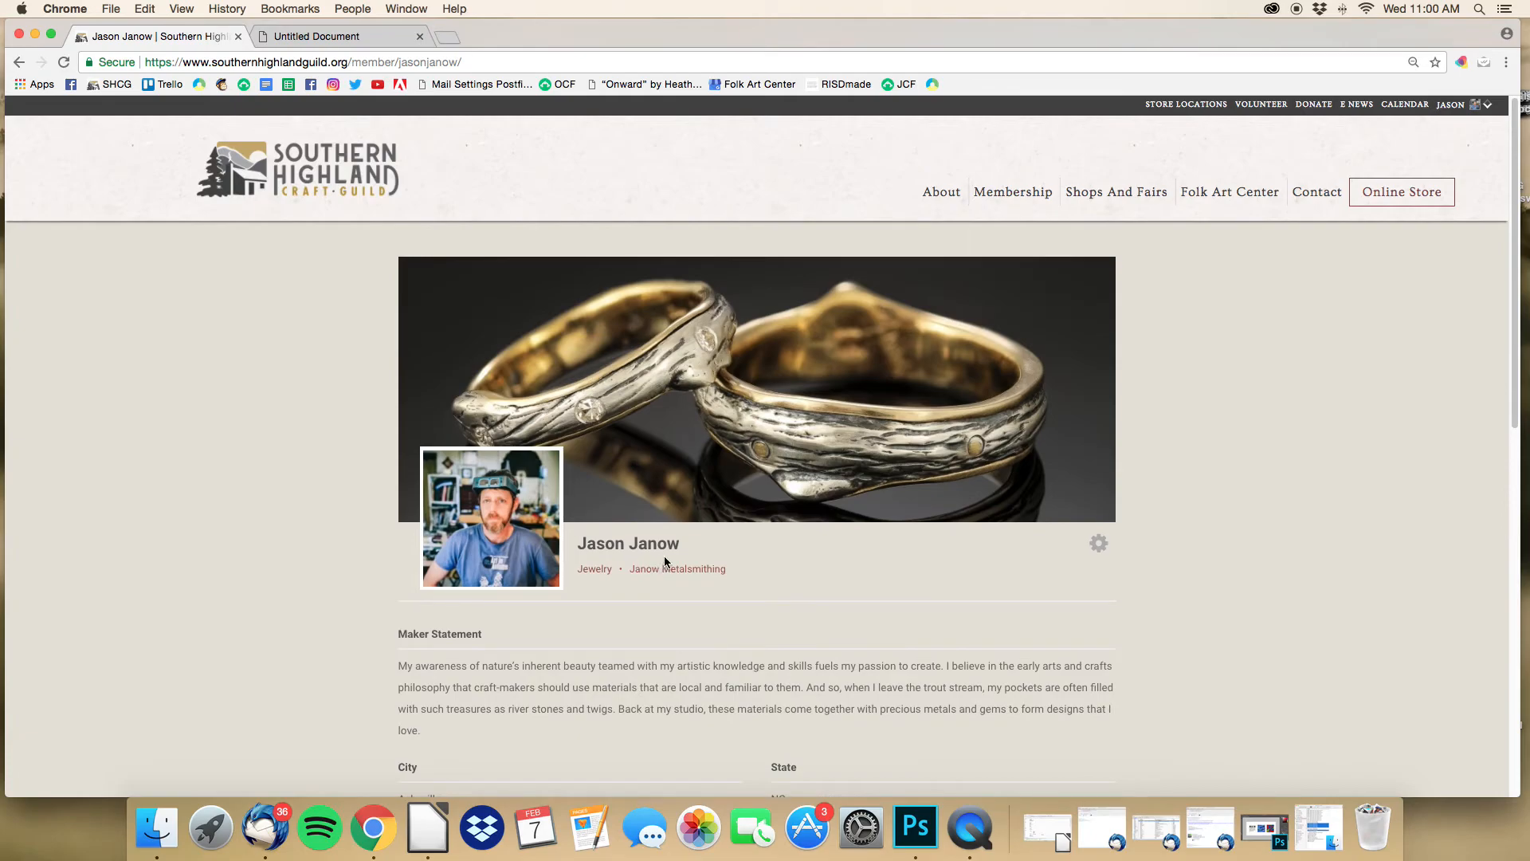
pyautogui.click(1103, 546)
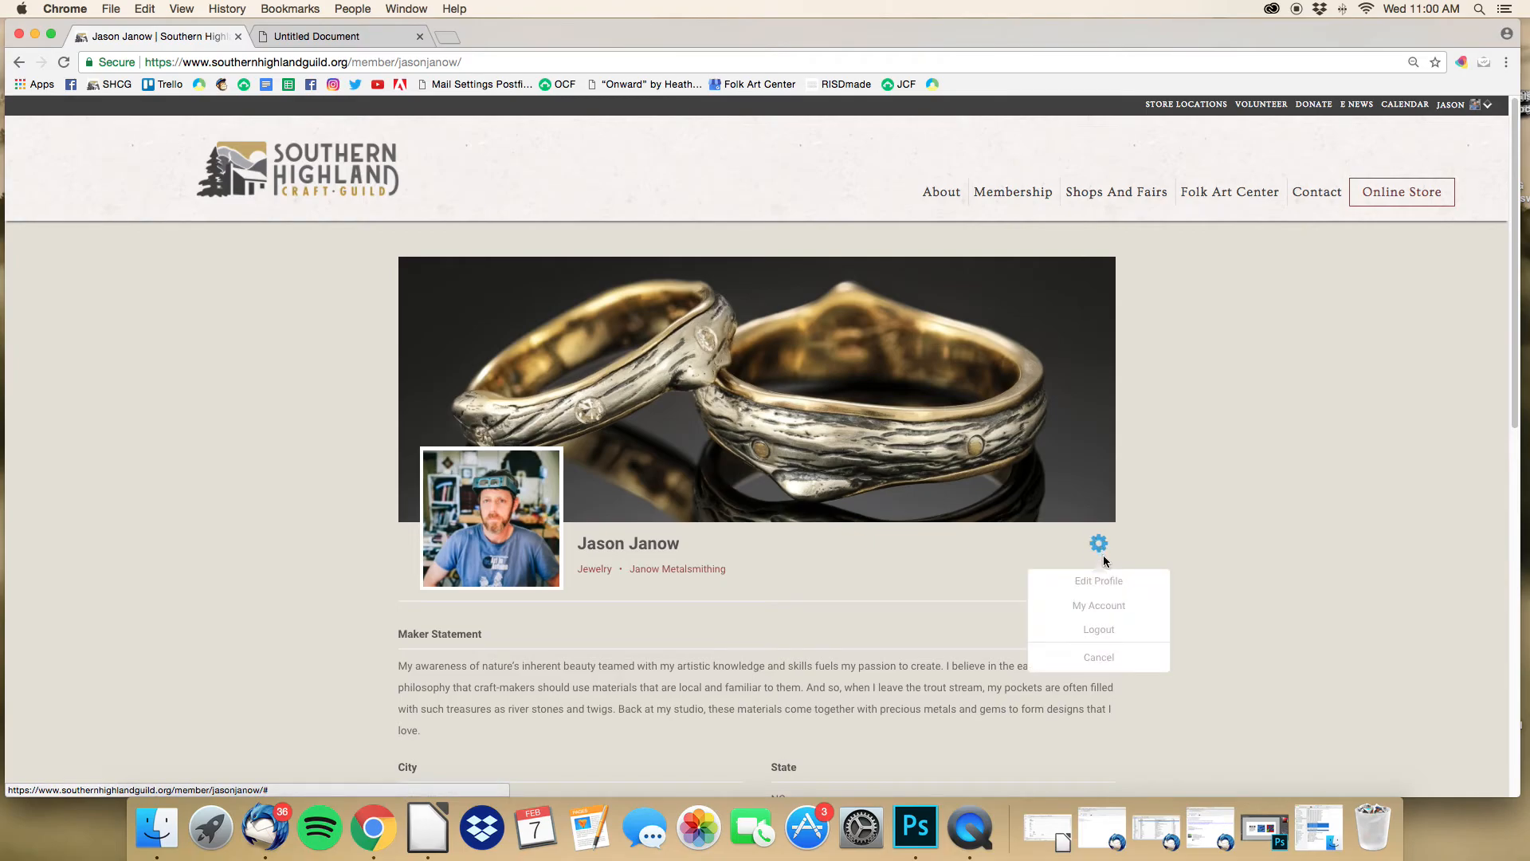
pyautogui.click(1110, 588)
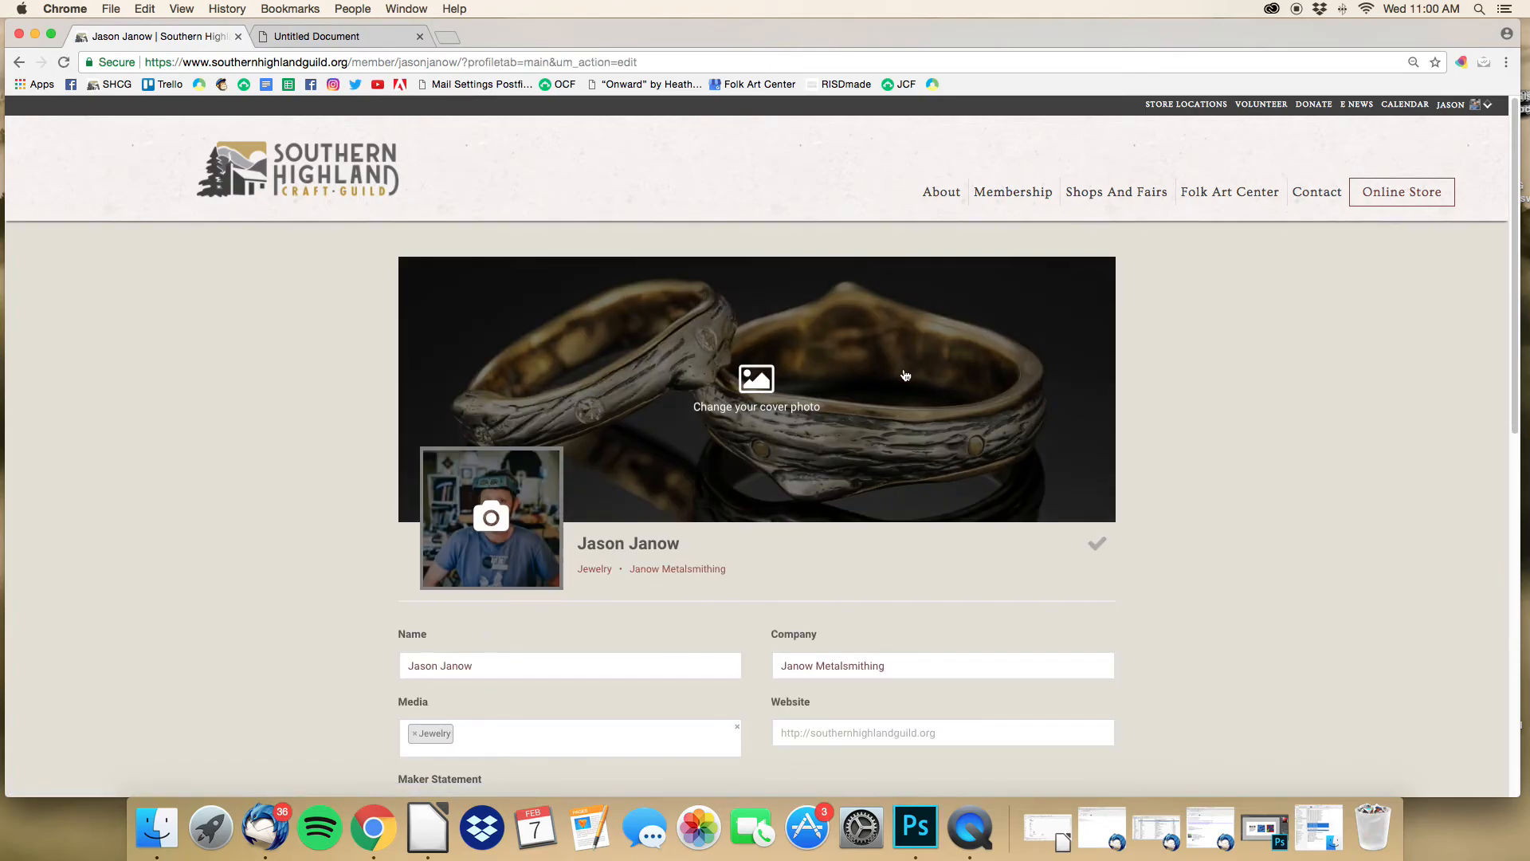
# Step: Check the cover and profile photo options, then save the unchanged profile
pyautogui.click(763, 389)
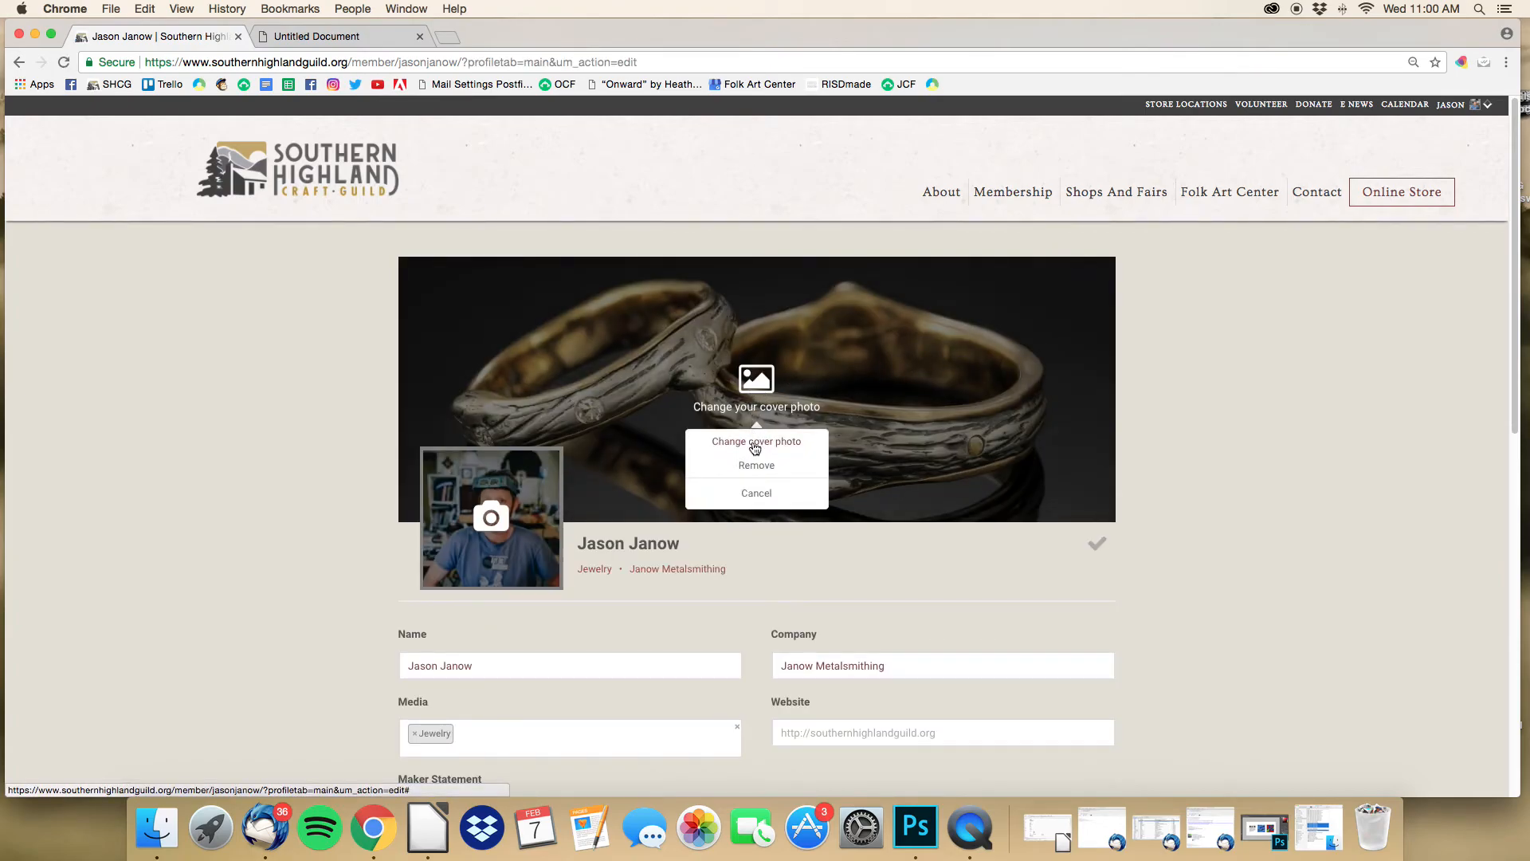
pyautogui.click(494, 522)
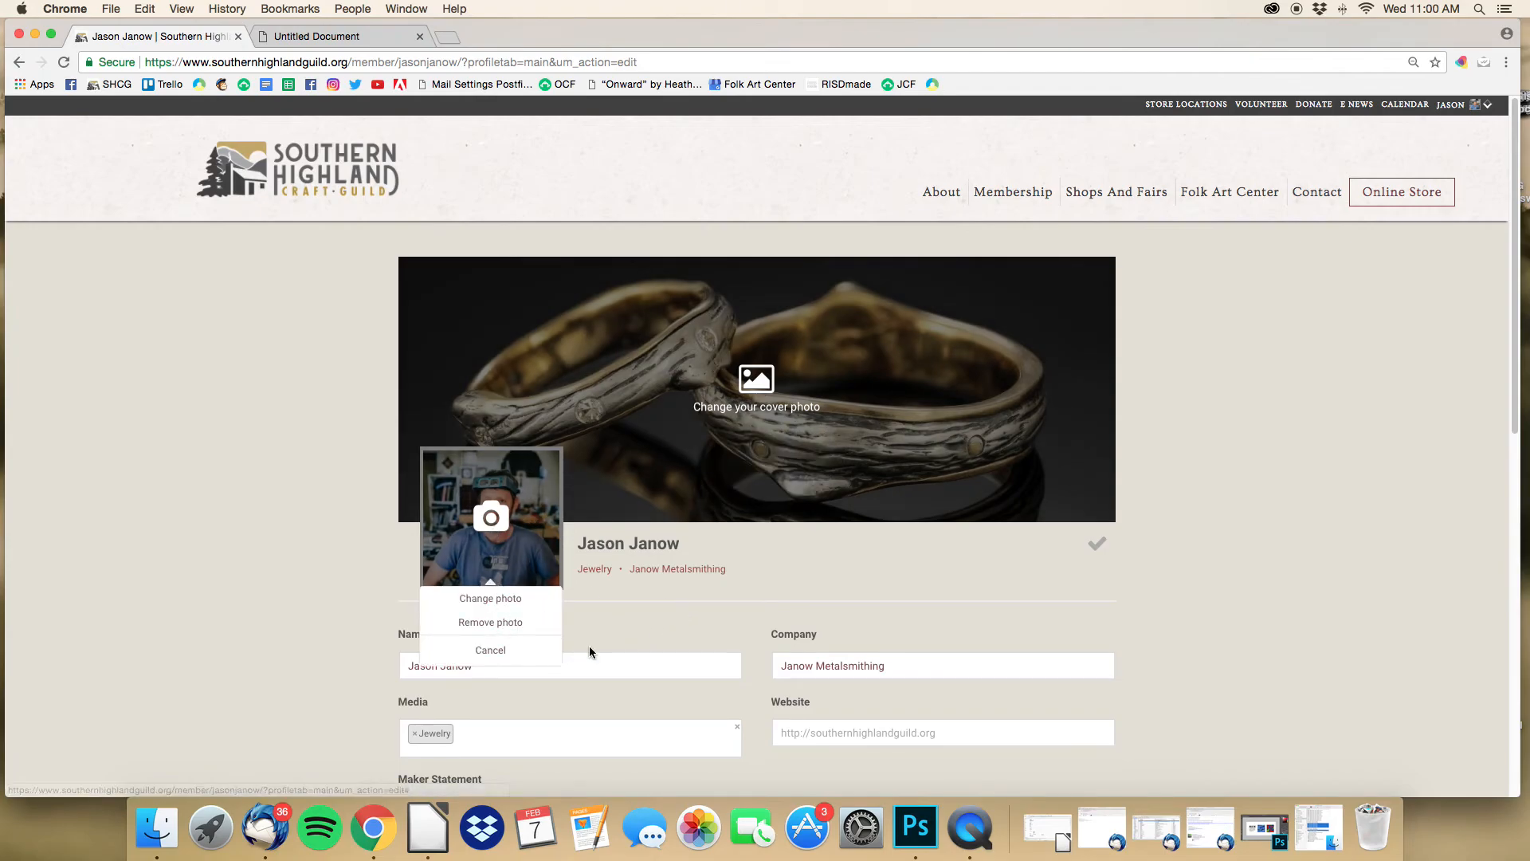
pyautogui.moveTo(400, 633); pyautogui.dragTo(632, 624)
pyautogui.click(631, 618)
pyautogui.scroll(-4, 629, 616)
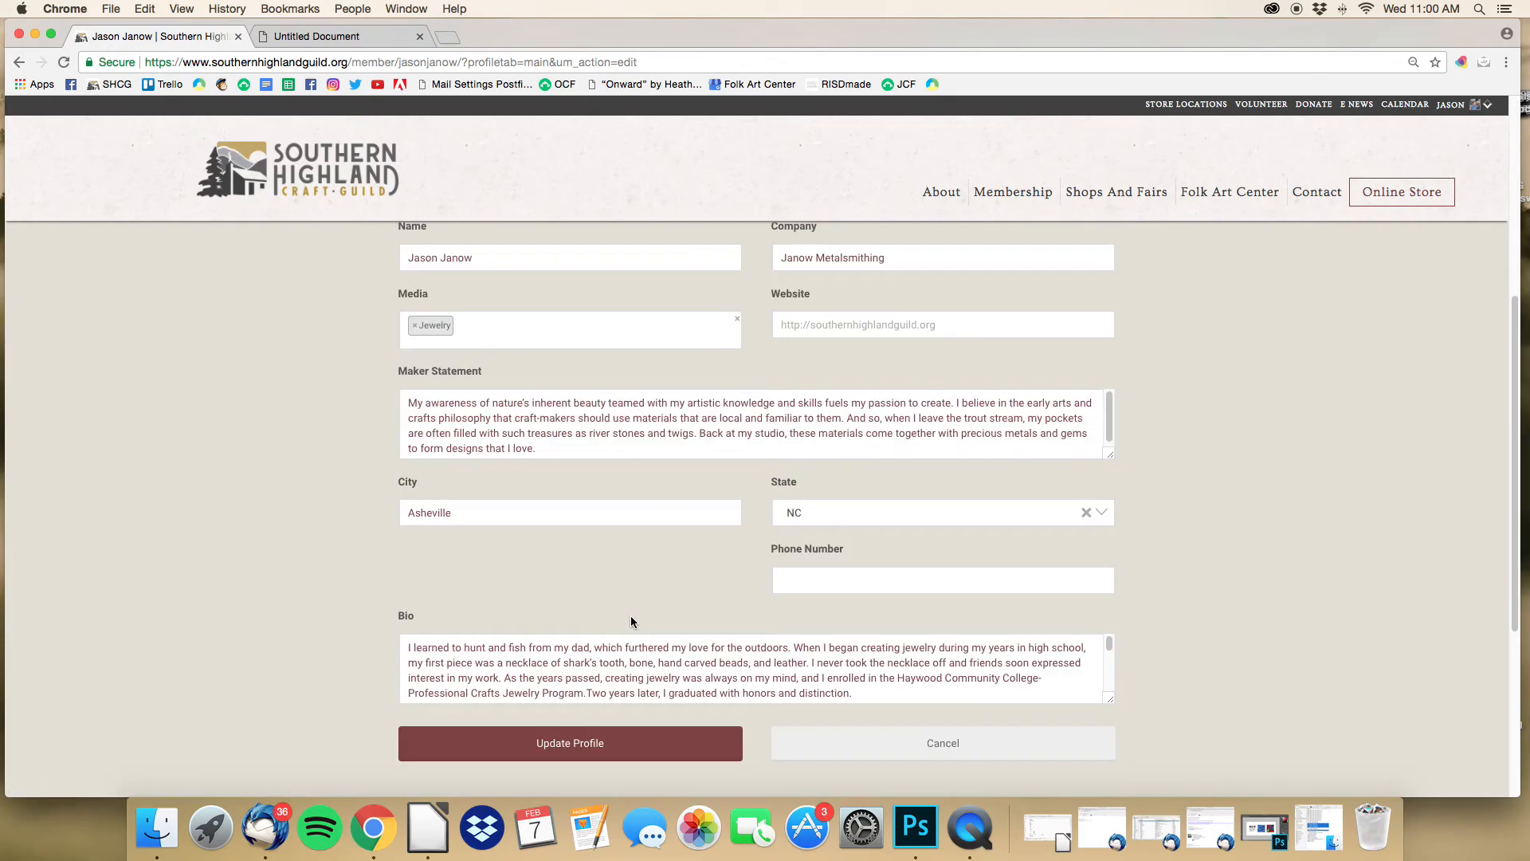
pyautogui.scroll(3, 632, 617)
pyautogui.click(1097, 493)
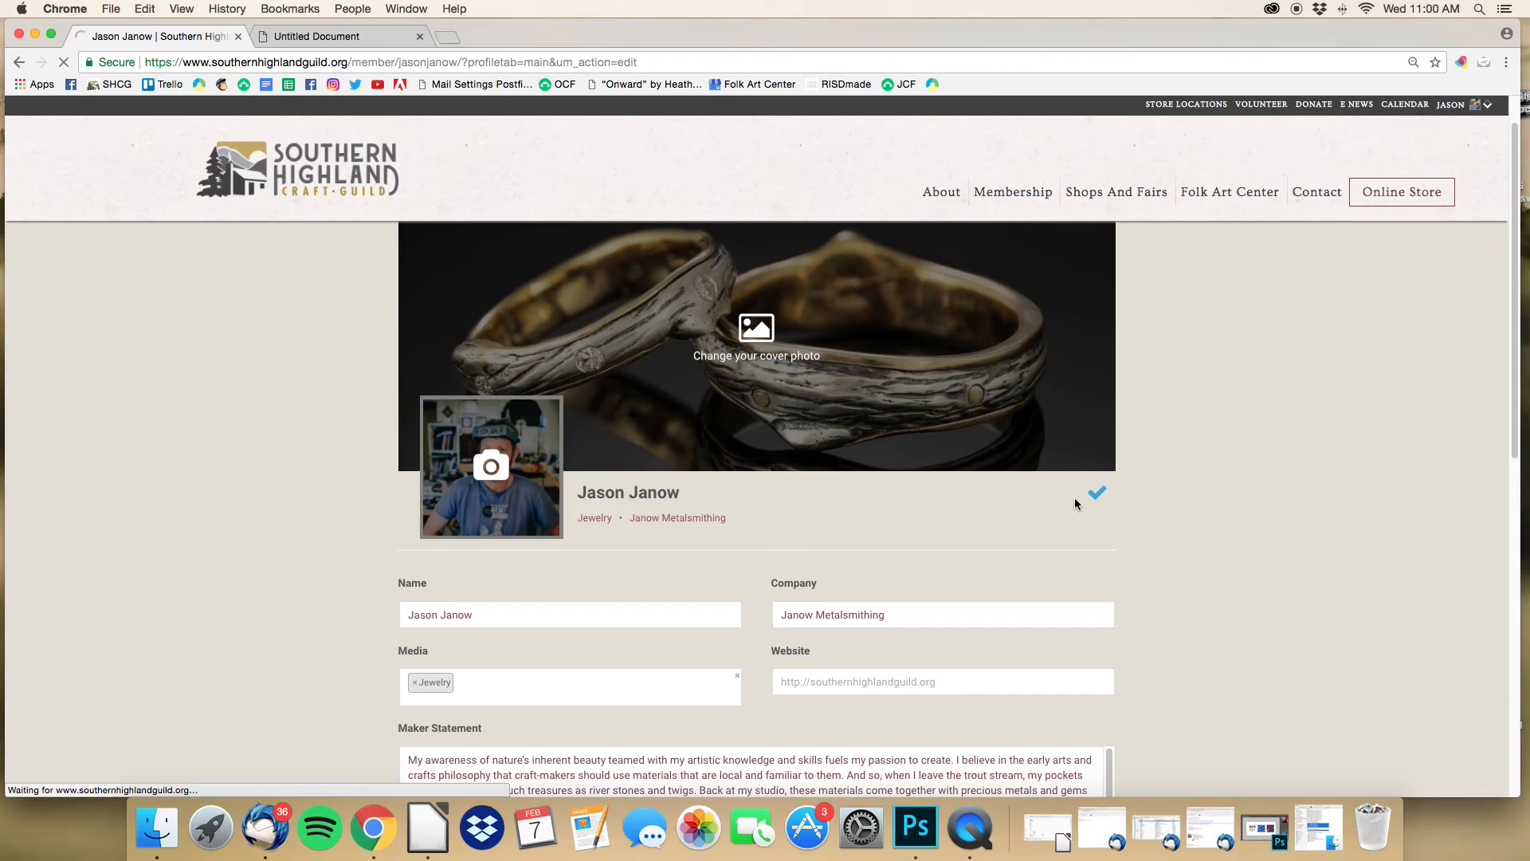
# Step: View the Account details, then open Member Resources with its 2018 Handbook and Directory links
pyautogui.moveTo(1462, 107)
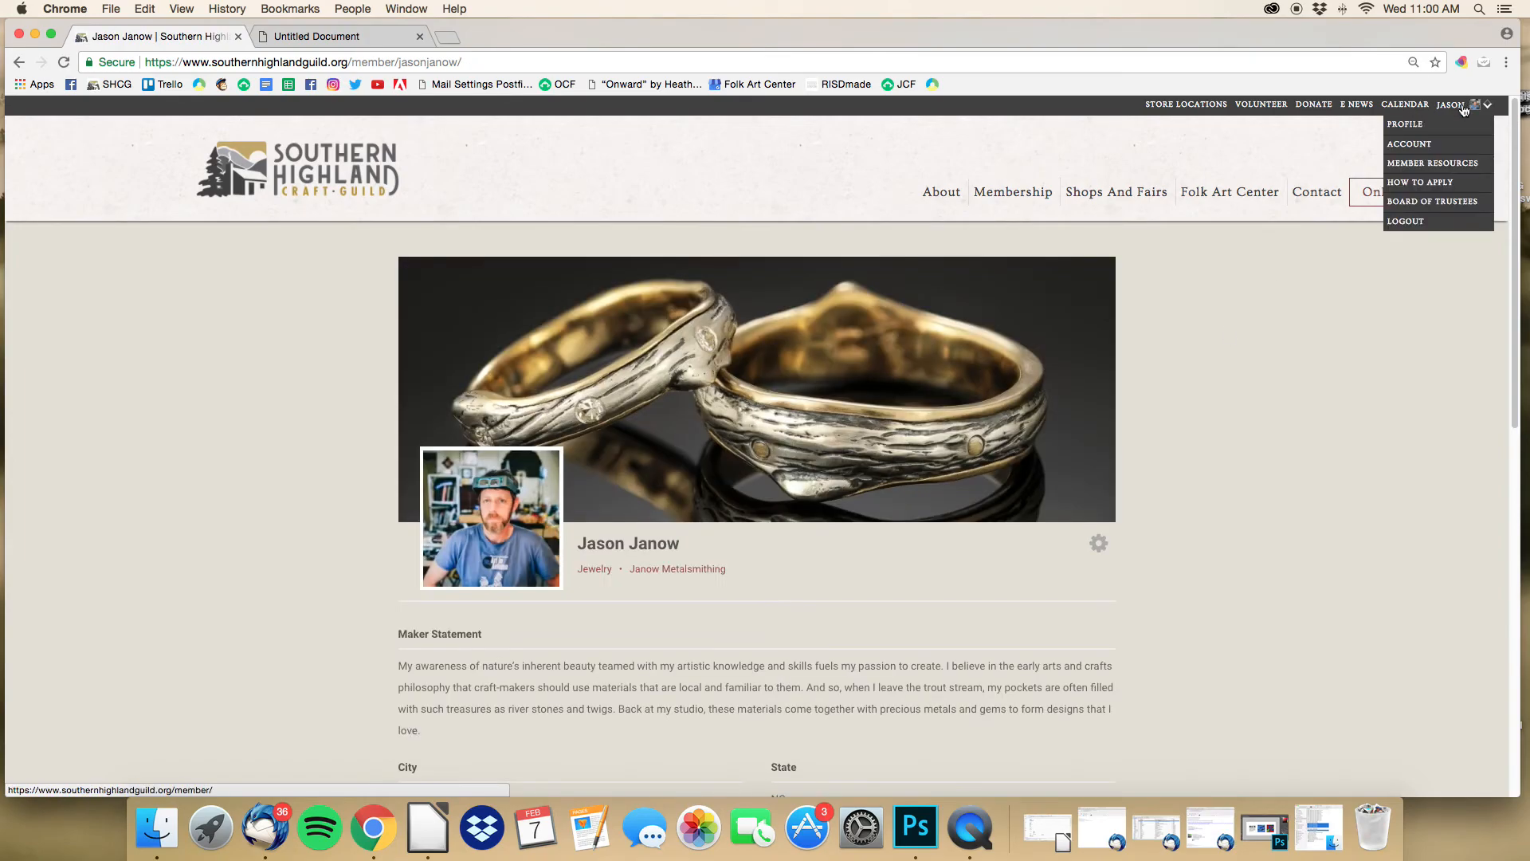
pyautogui.click(1418, 148)
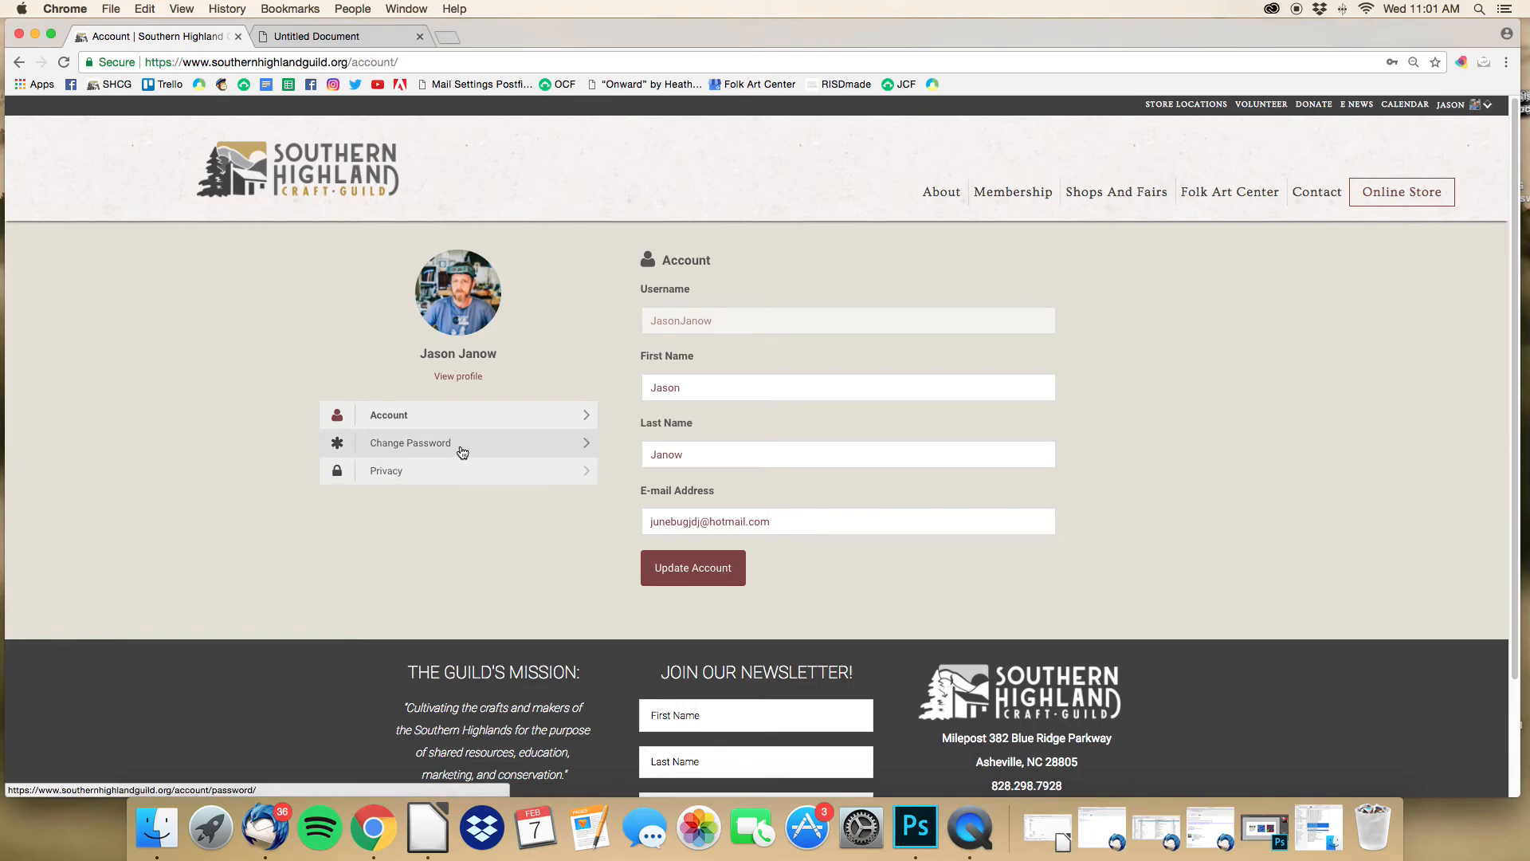
pyautogui.moveTo(1469, 108)
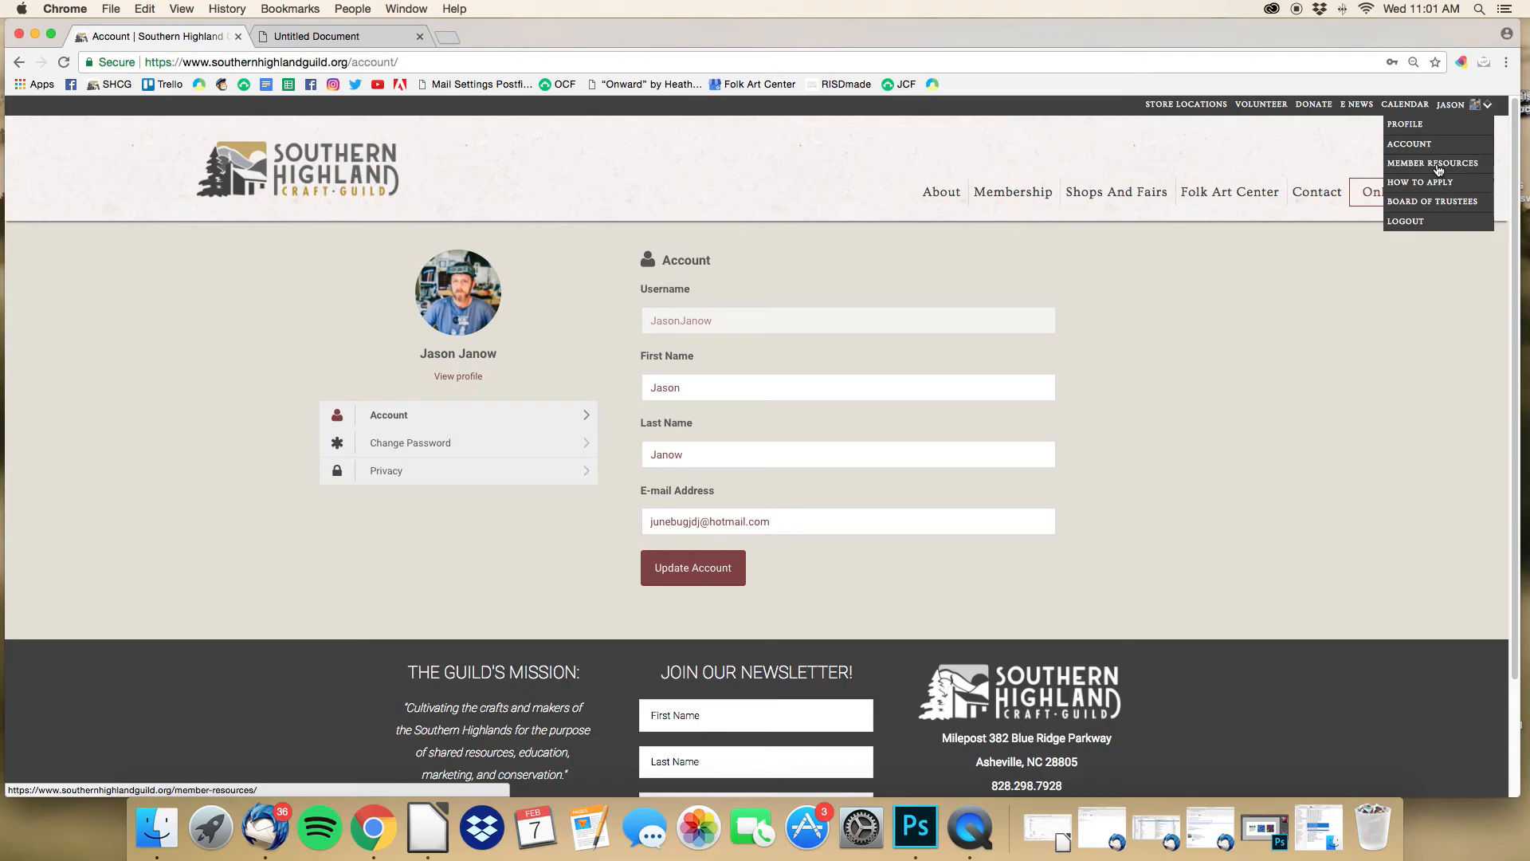
pyautogui.click(1440, 164)
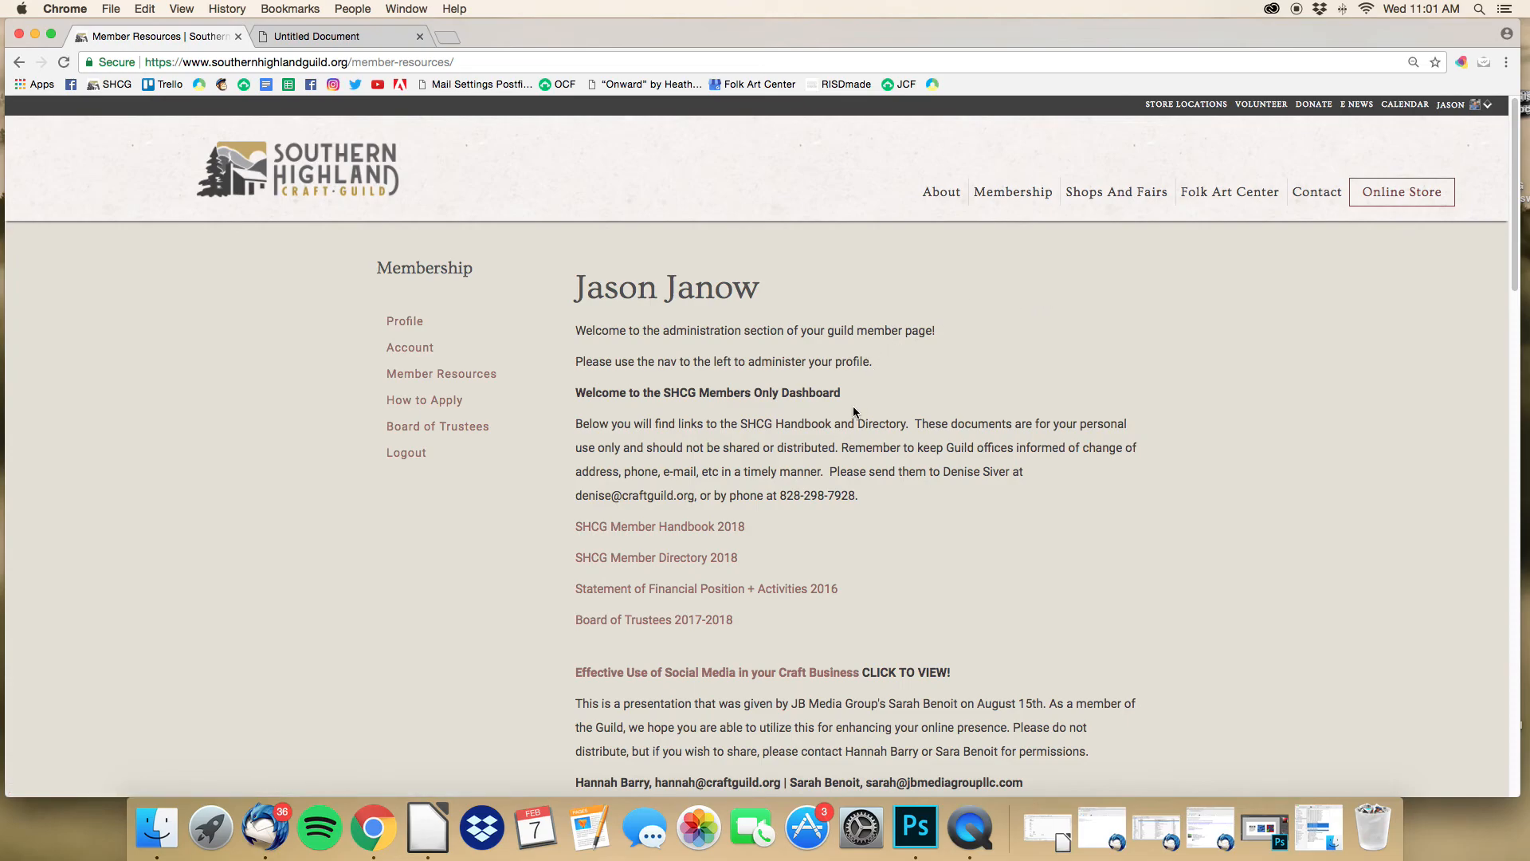
pyautogui.scroll(-2, 772, 451)
pyautogui.click(731, 469)
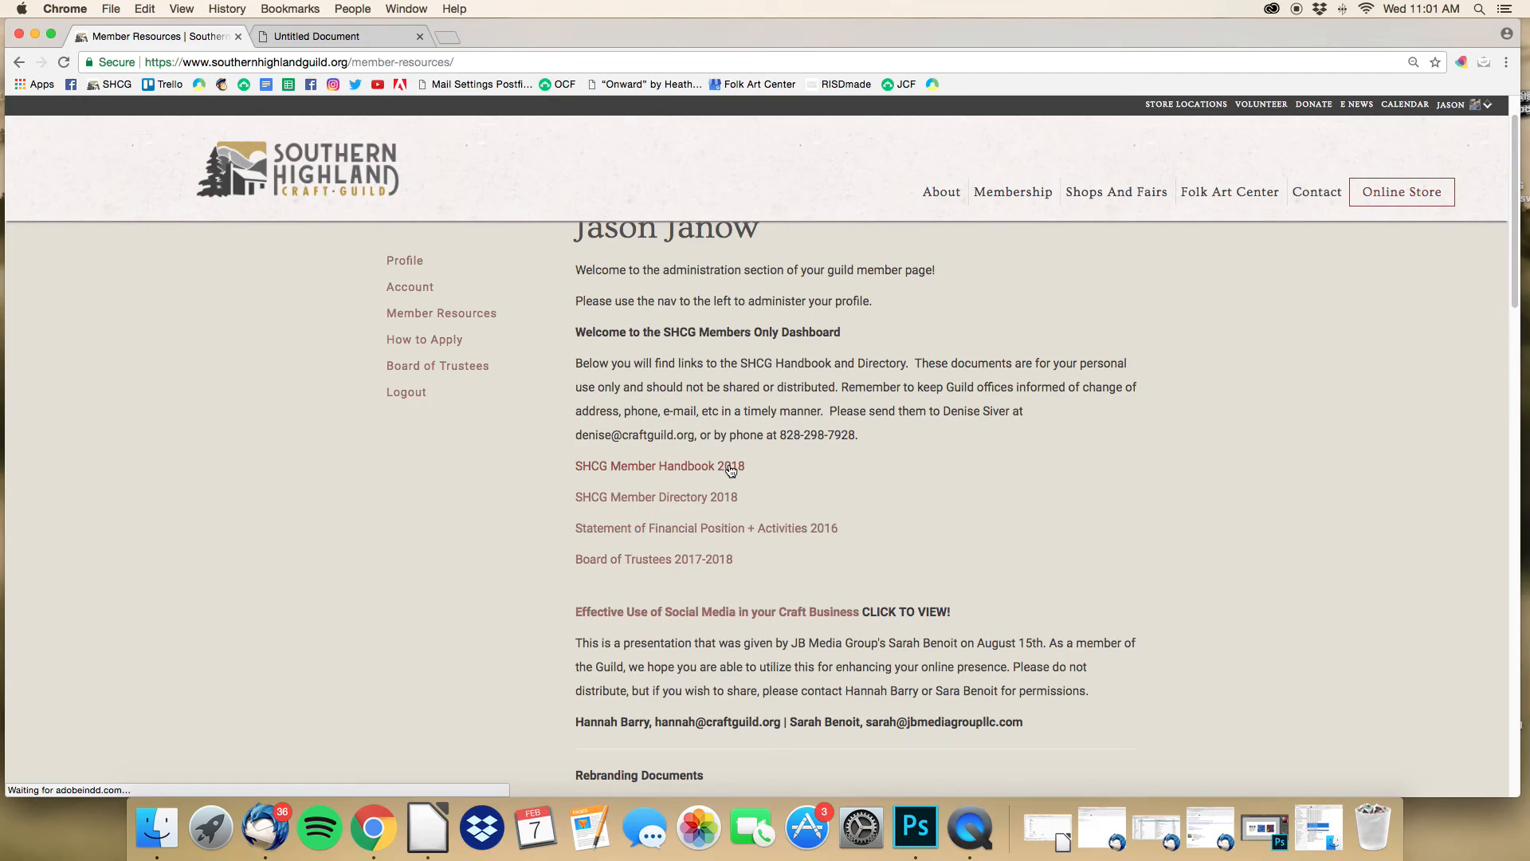
pyautogui.scroll(-3, 731, 469)
pyautogui.click(714, 381)
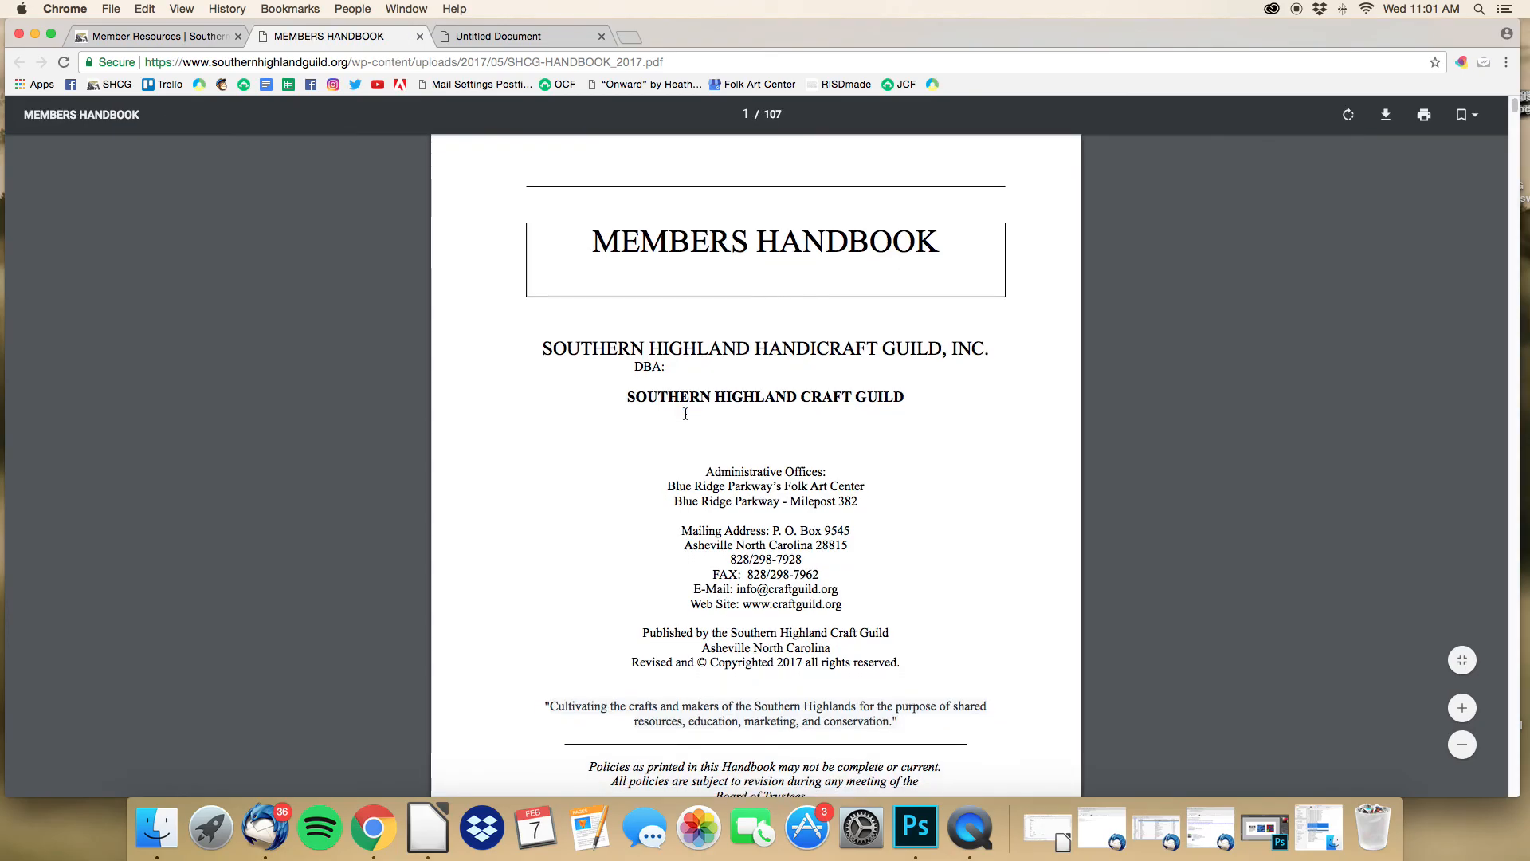
pyautogui.scroll(-2, 687, 423)
pyautogui.scroll(-10, 686, 414)
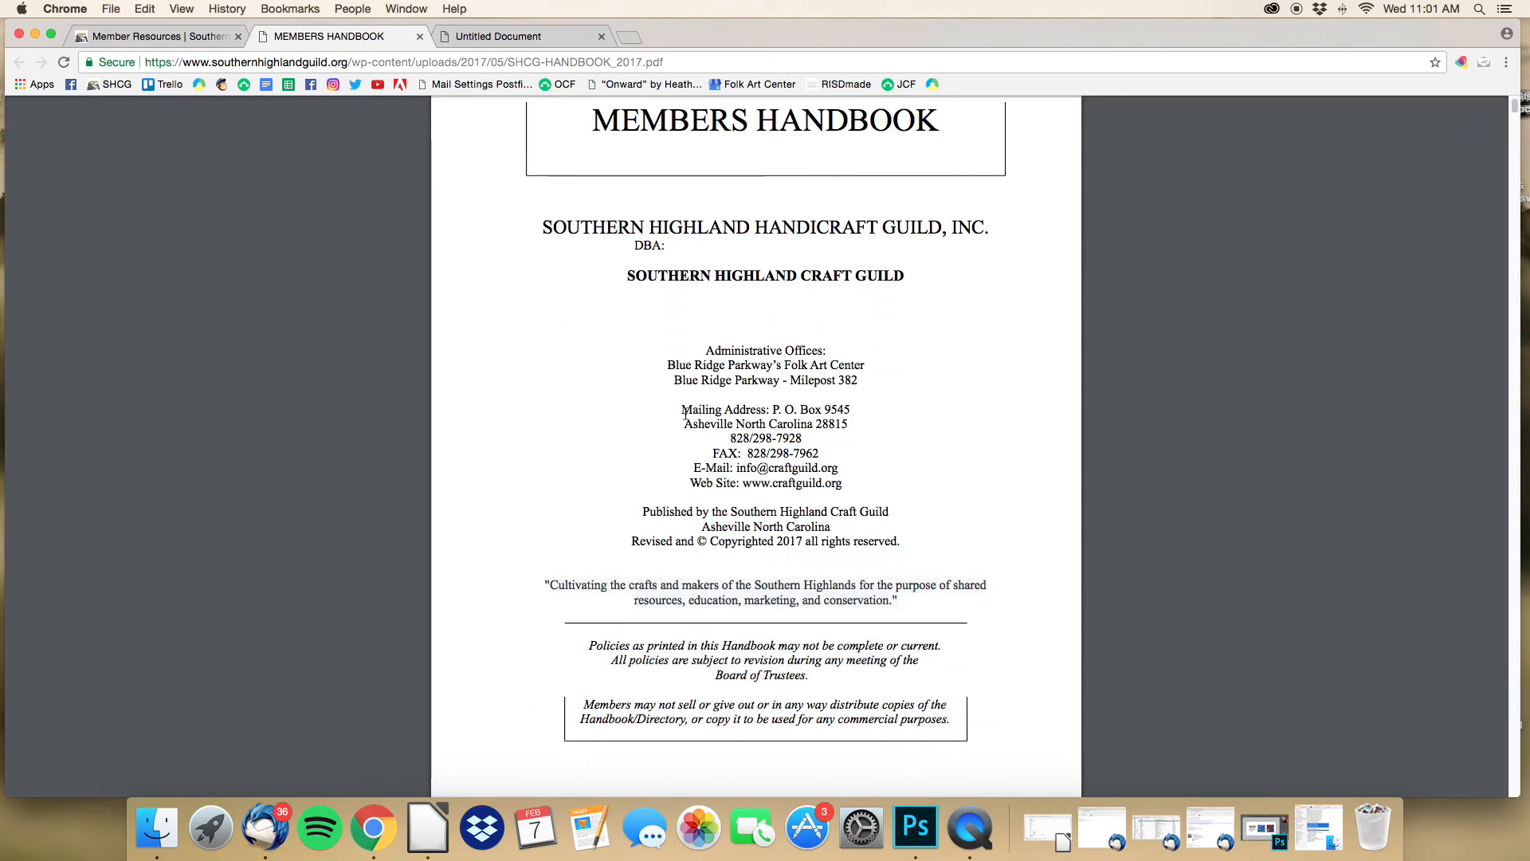
pyautogui.click(419, 36)
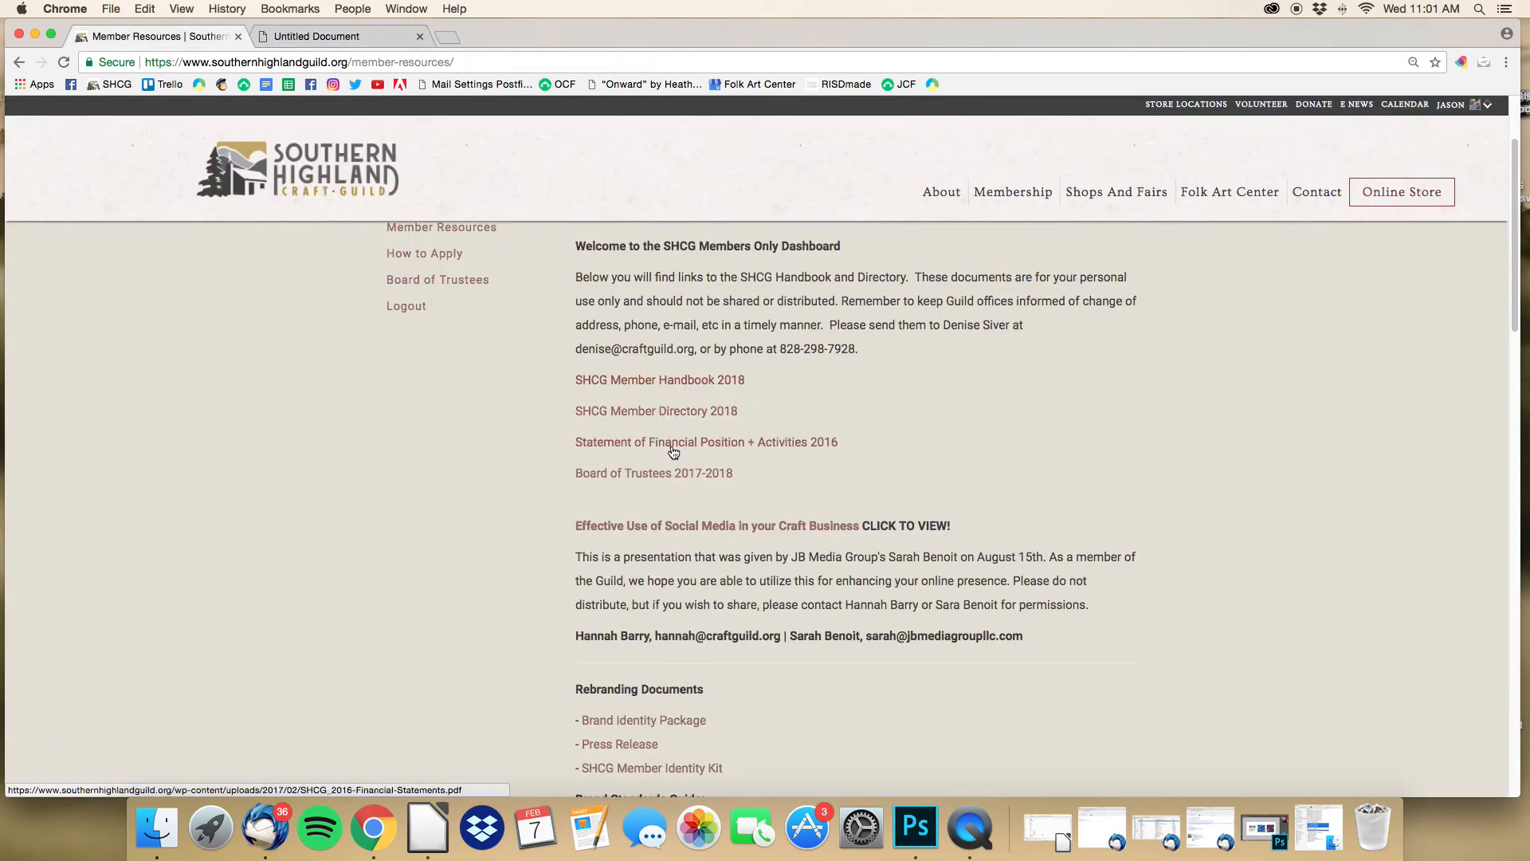
pyautogui.scroll(-1, 674, 482)
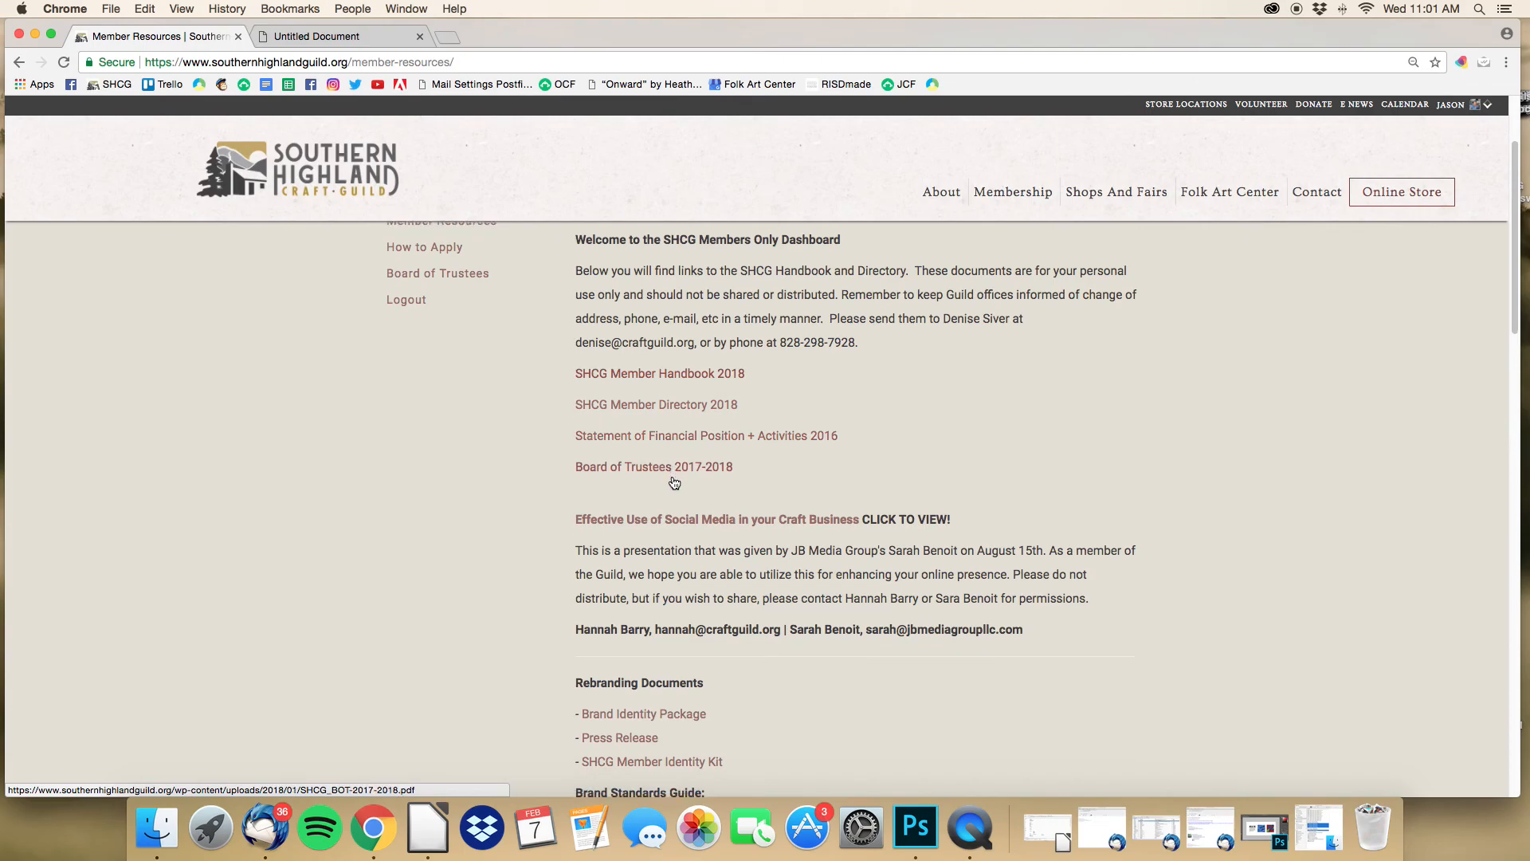
pyautogui.scroll(-2, 675, 482)
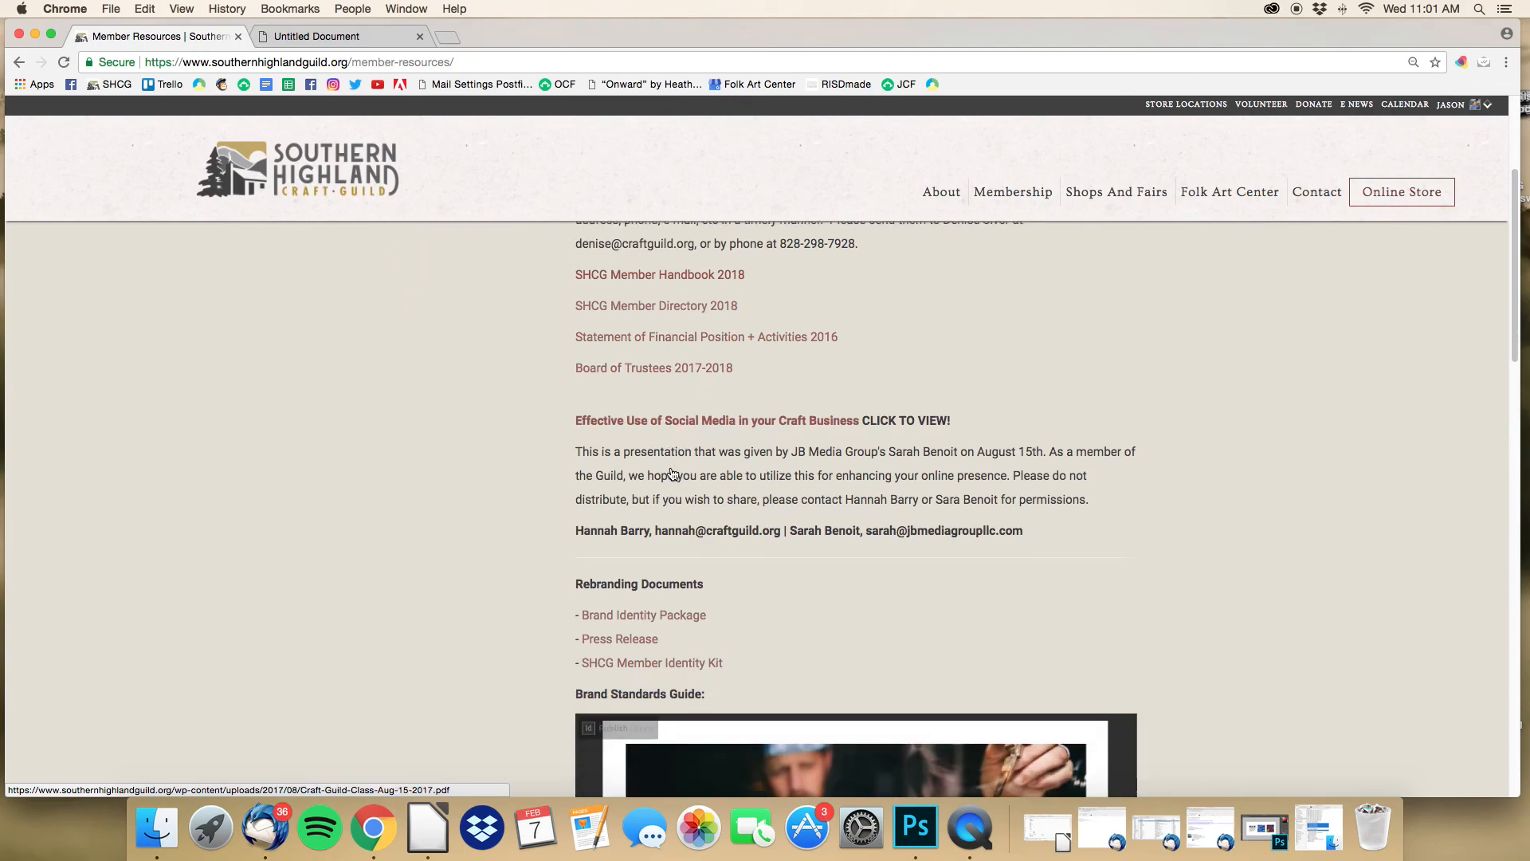
pyautogui.scroll(-1, 654, 411)
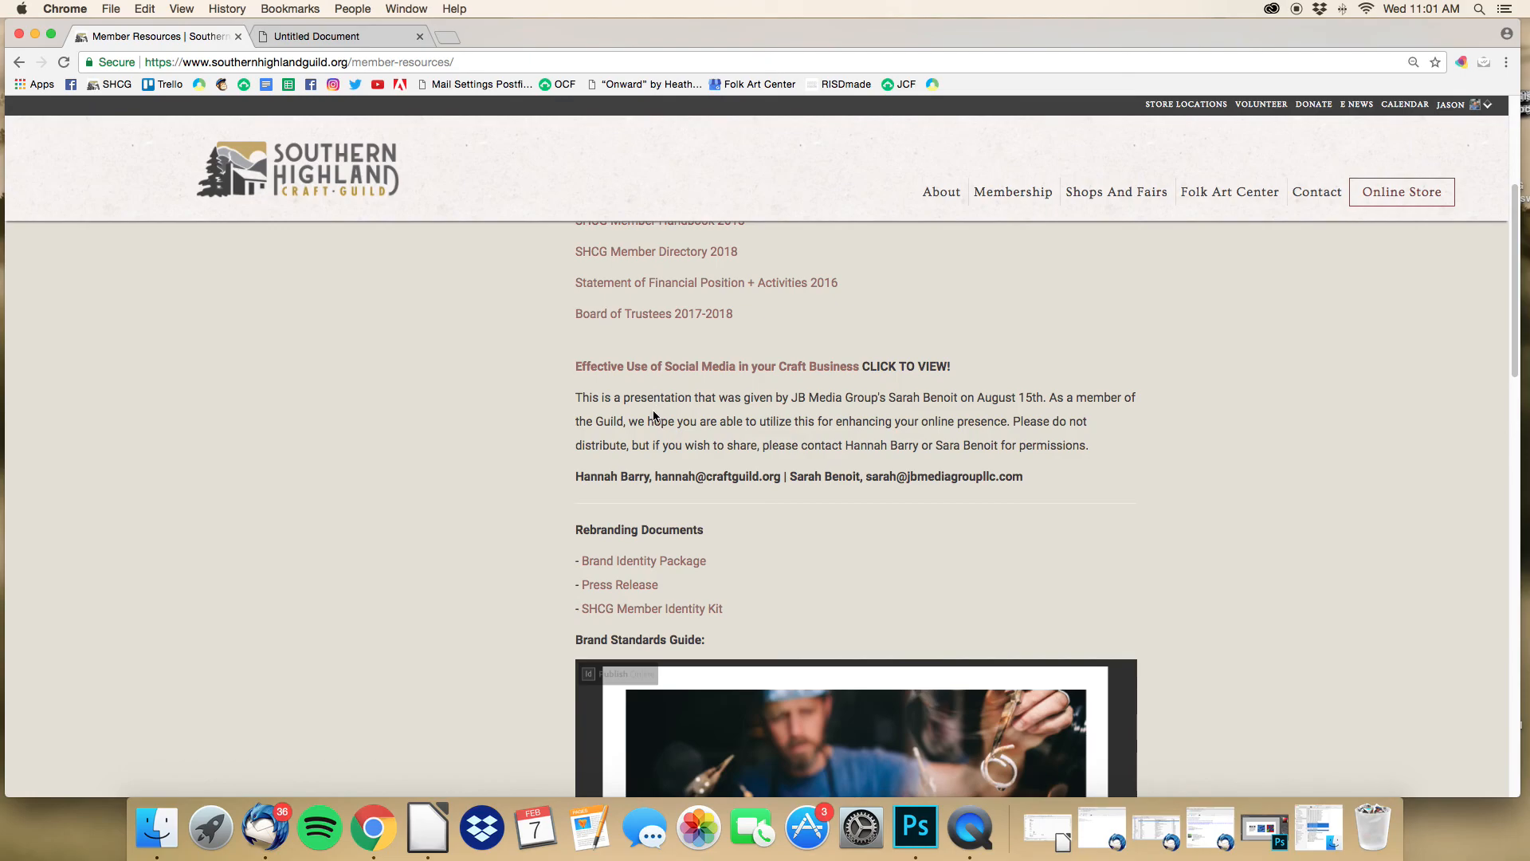
pyautogui.scroll(-3, 654, 415)
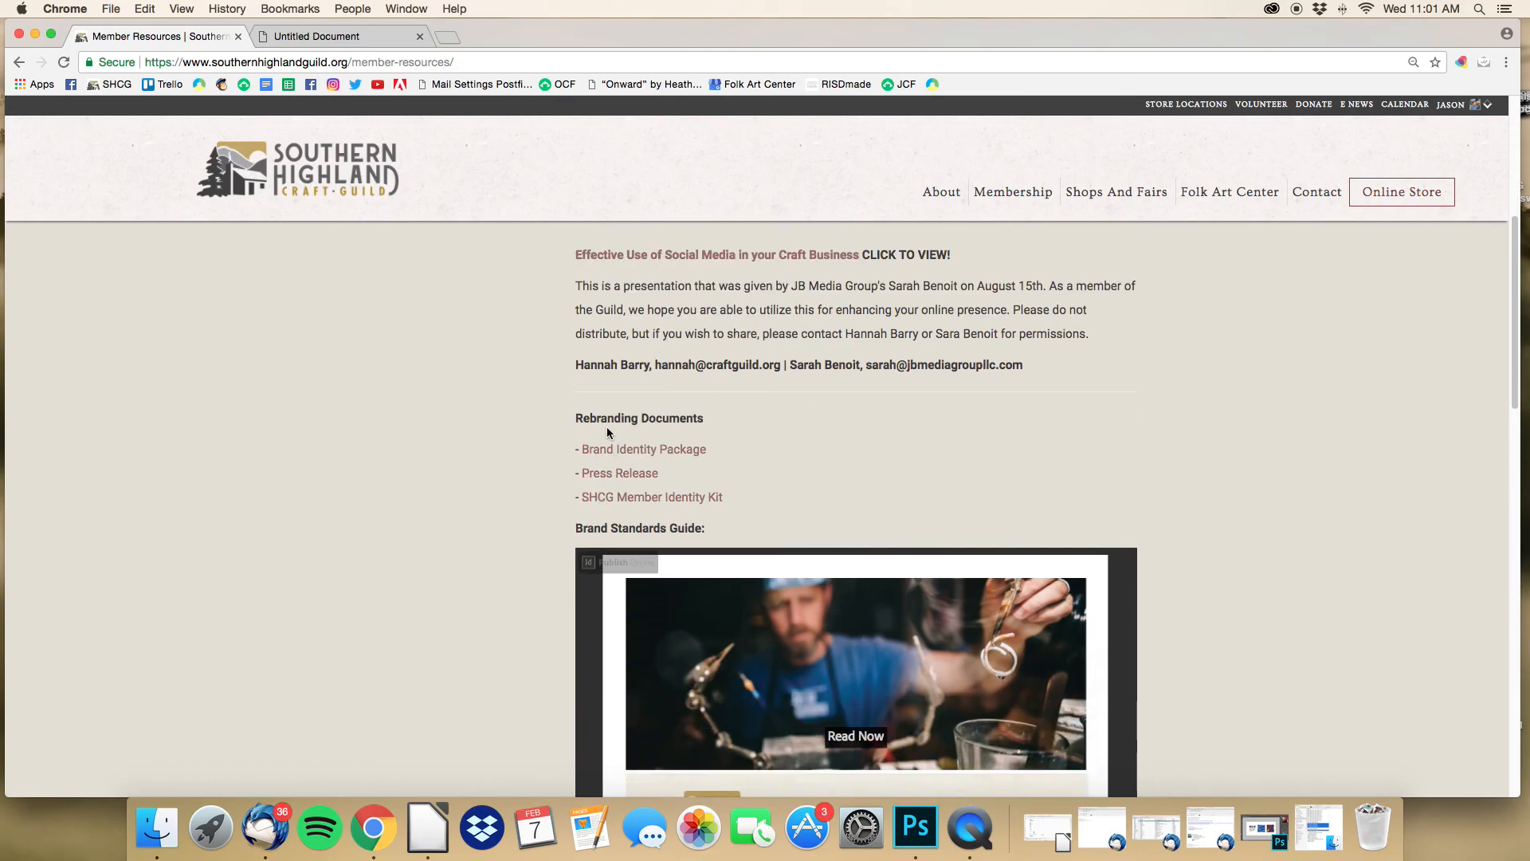
pyautogui.scroll(-3, 536, 486)
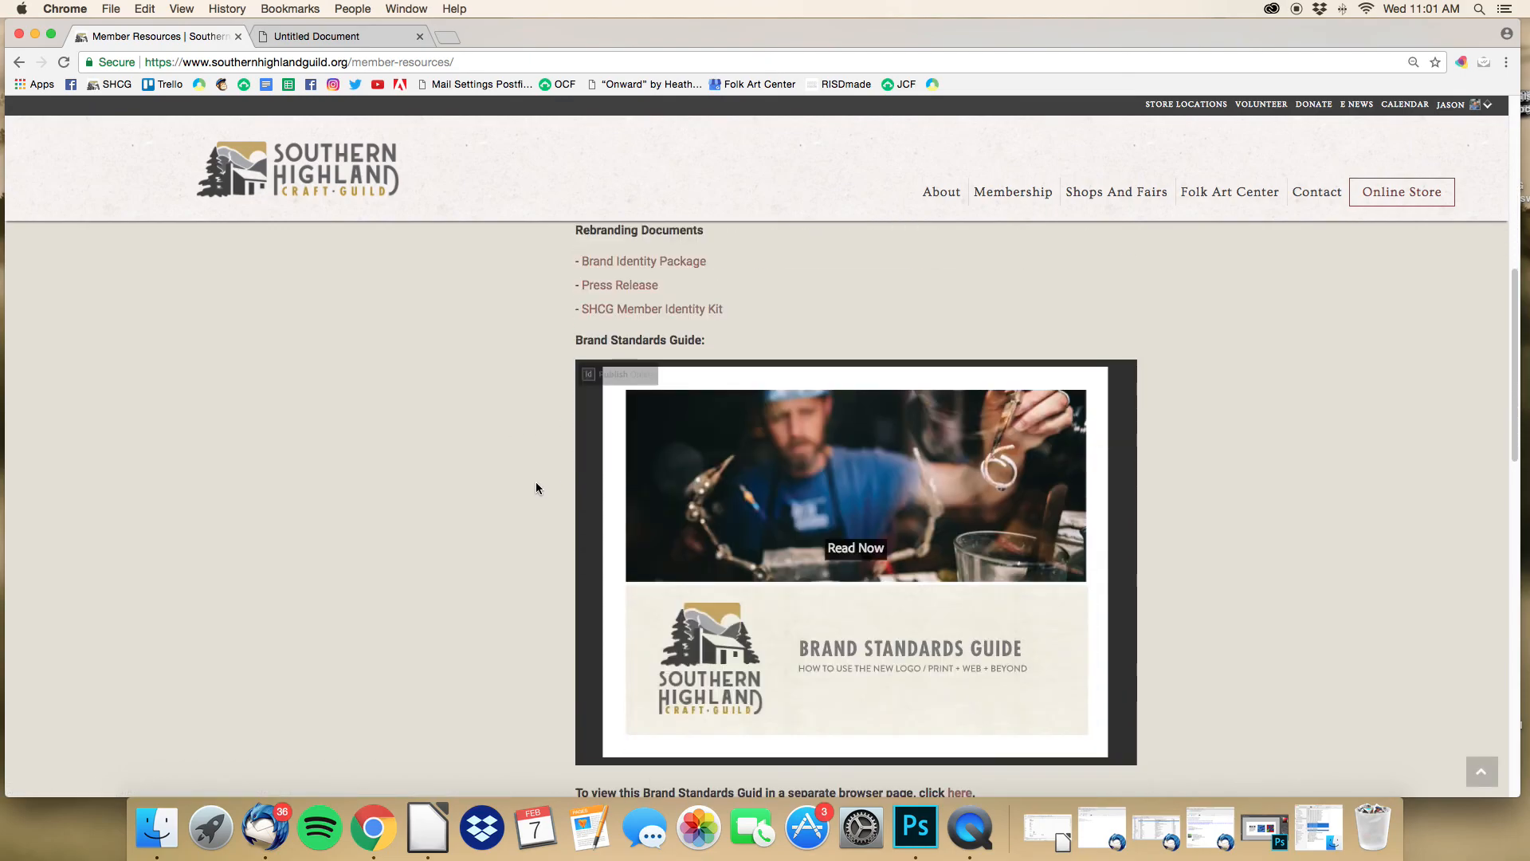
pyautogui.scroll(-5, 536, 488)
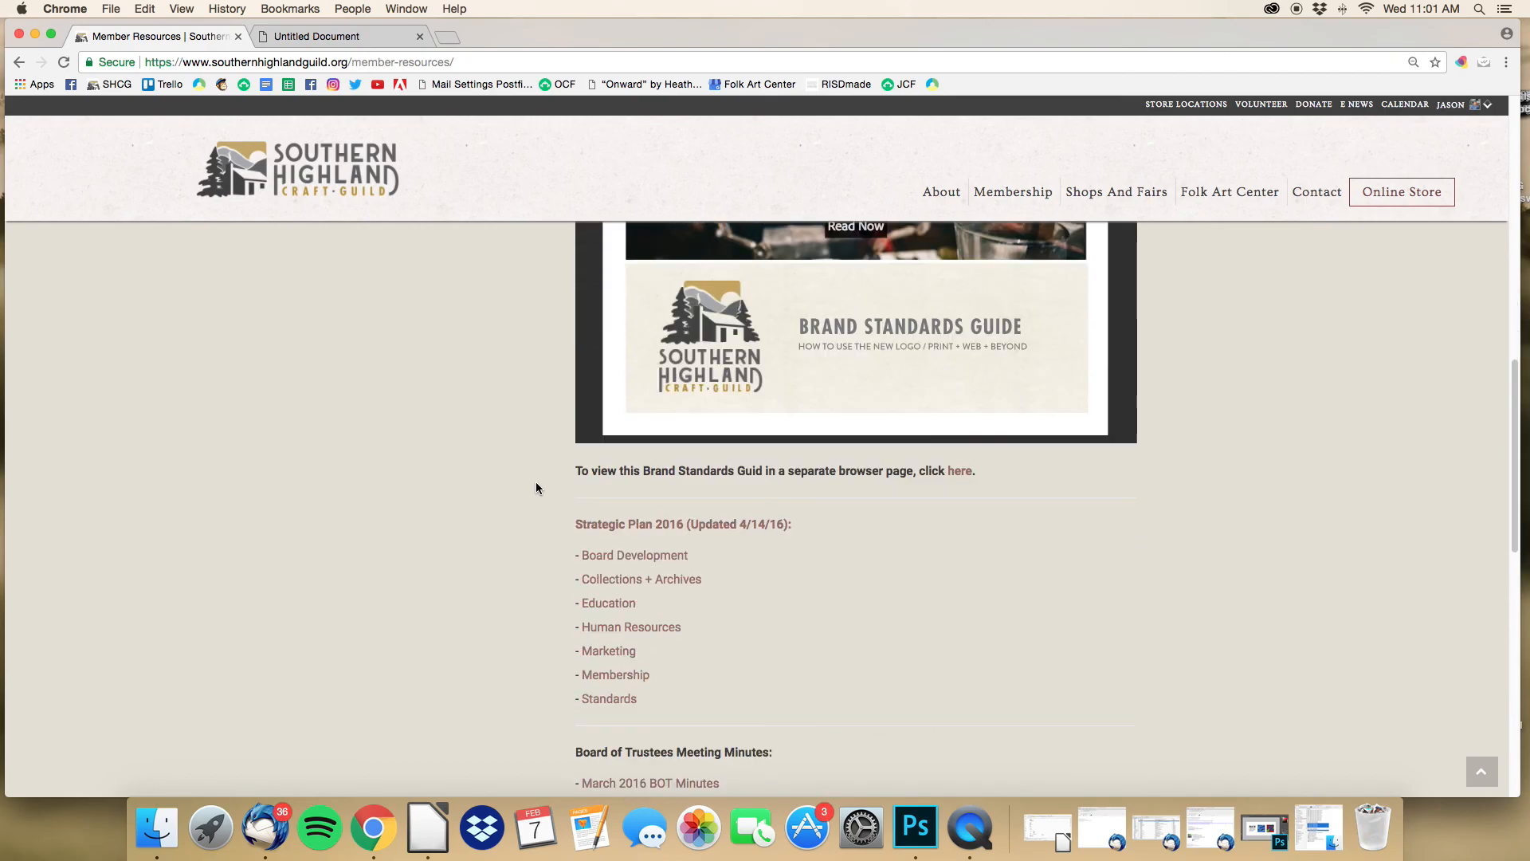
pyautogui.scroll(-5, 611, 616)
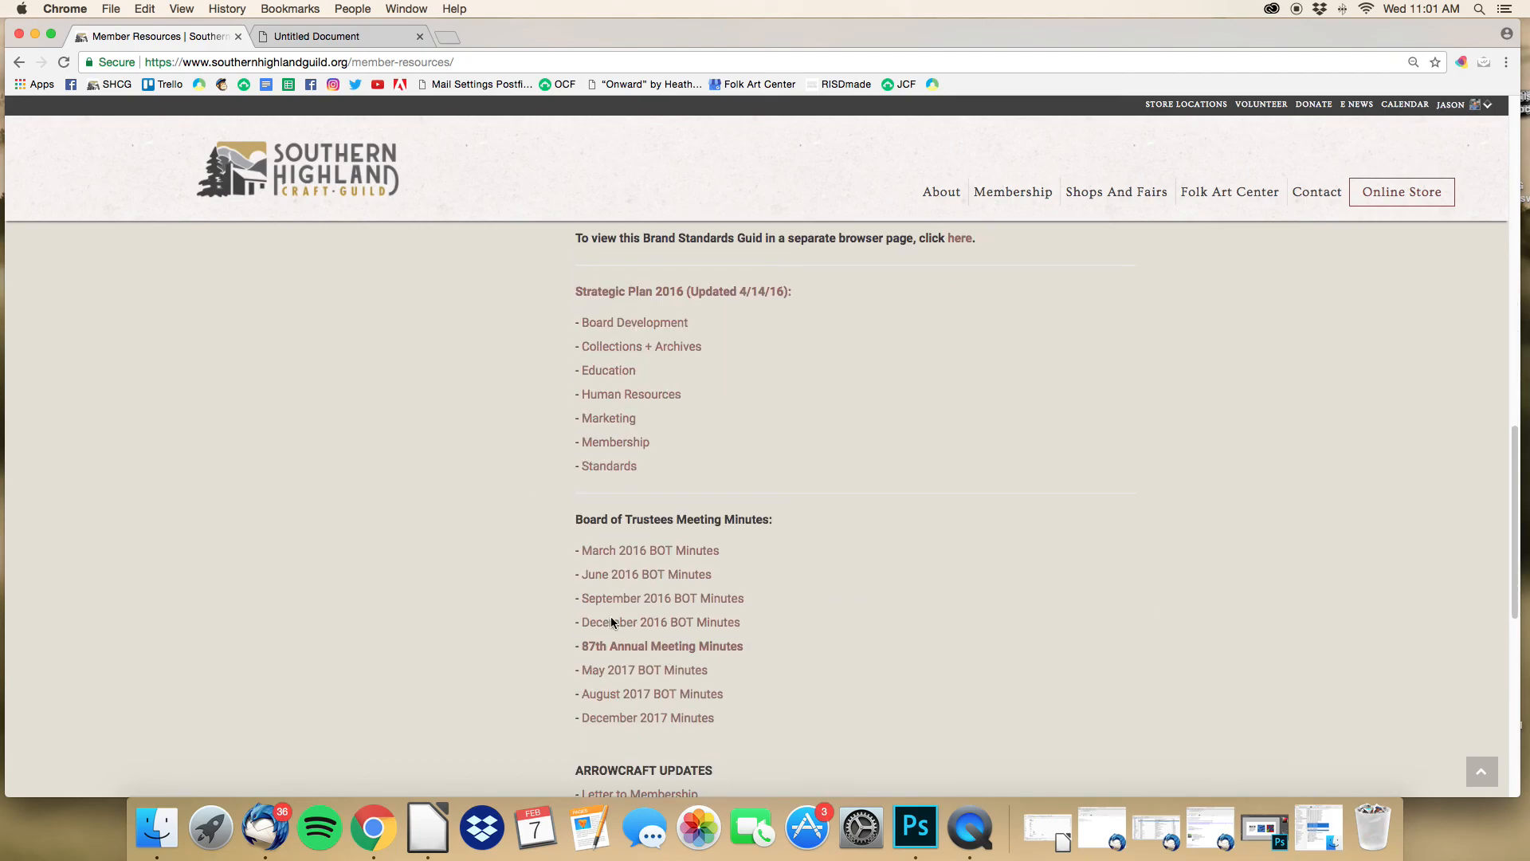
pyautogui.scroll(-8, 611, 615)
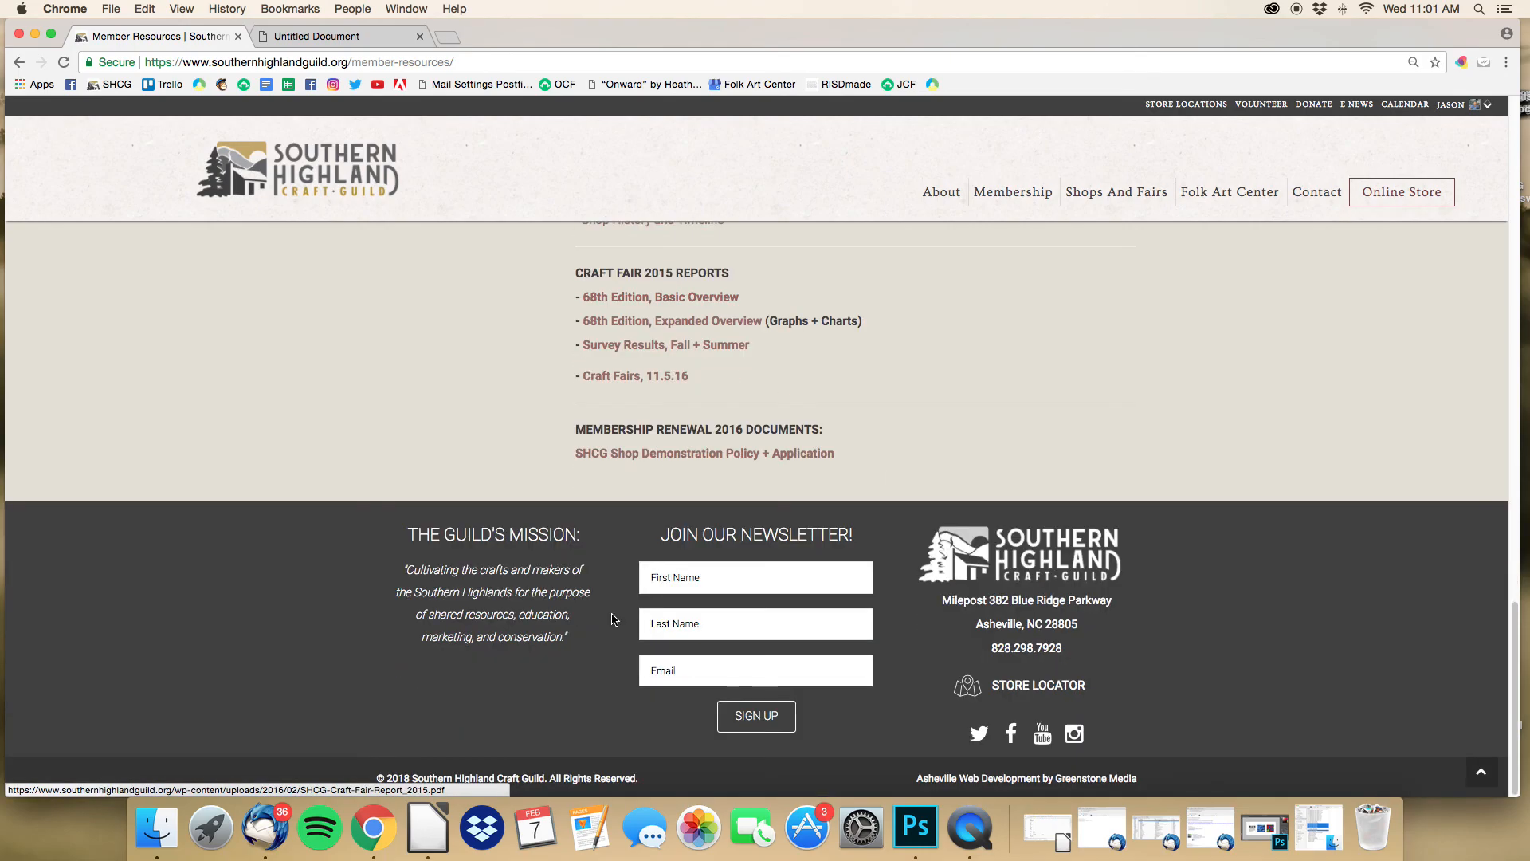
pyautogui.scroll(10, 610, 615)
pyautogui.scroll(15, 610, 615)
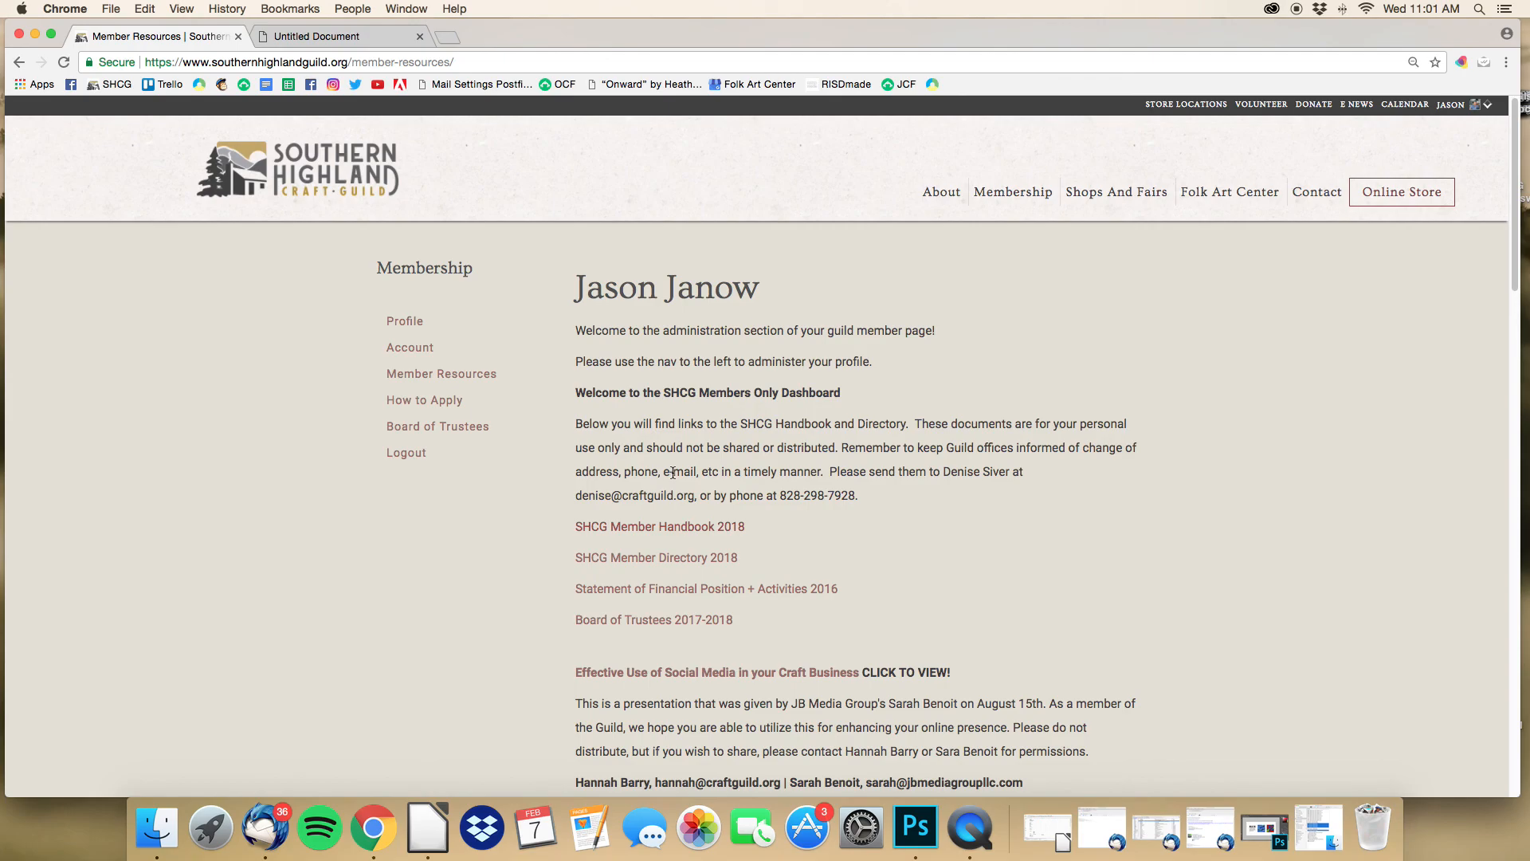
# Step: Go back to the Account settings page listing the member's username, name and e-mail fields
pyautogui.click(421, 349)
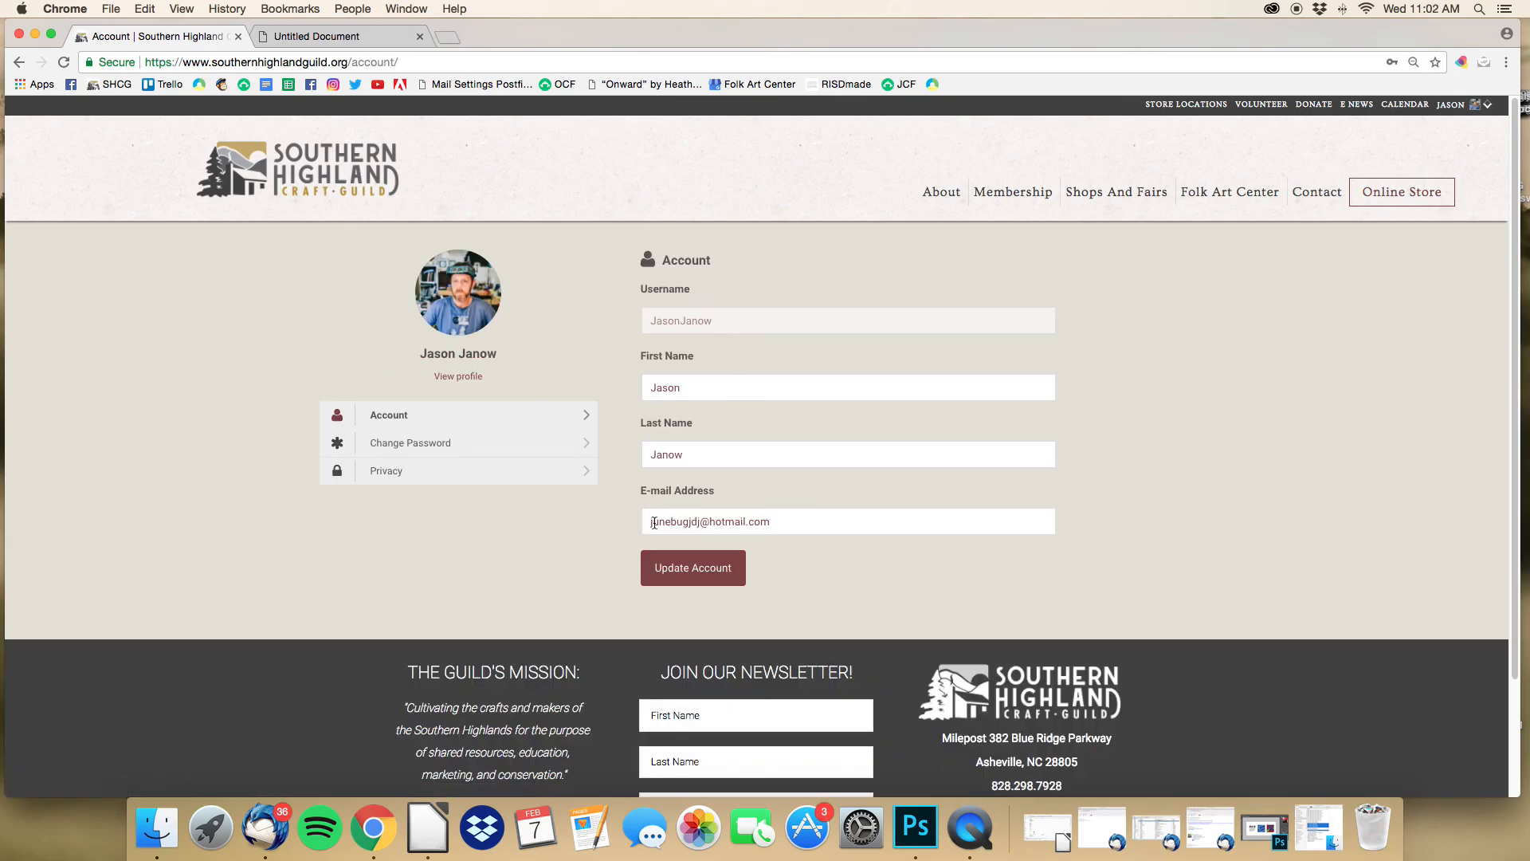
pyautogui.moveTo(1478, 112)
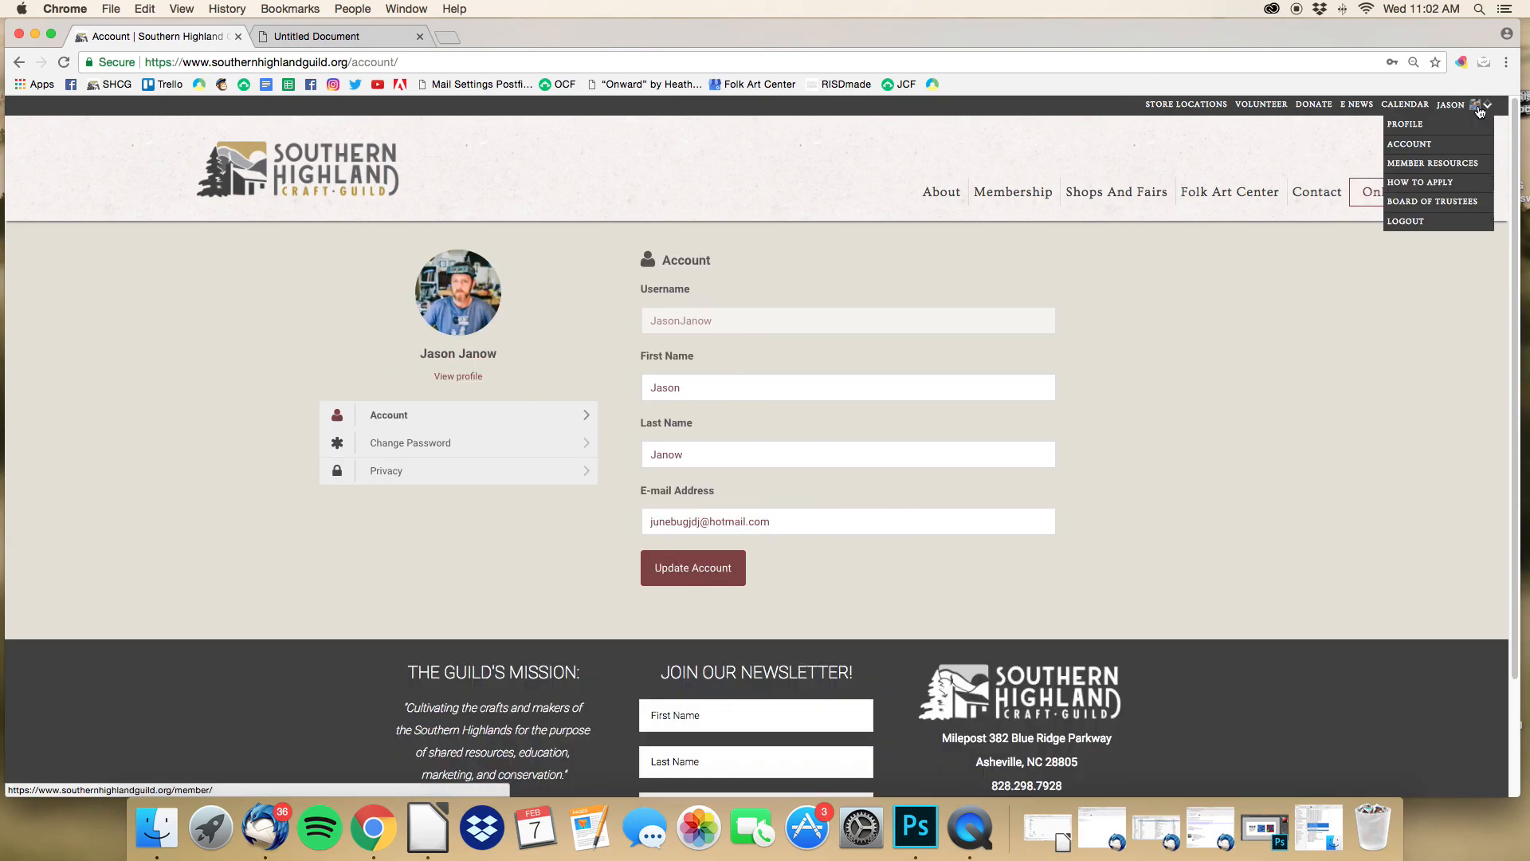